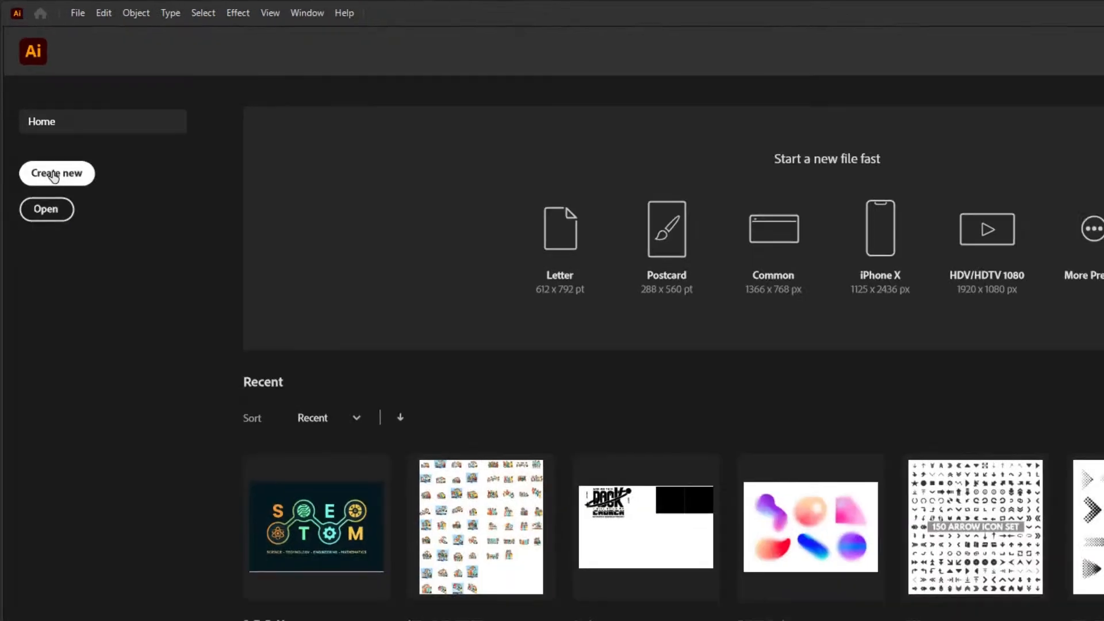
Start a new document from the A4 print preset and set its units to inches
click(55, 174)
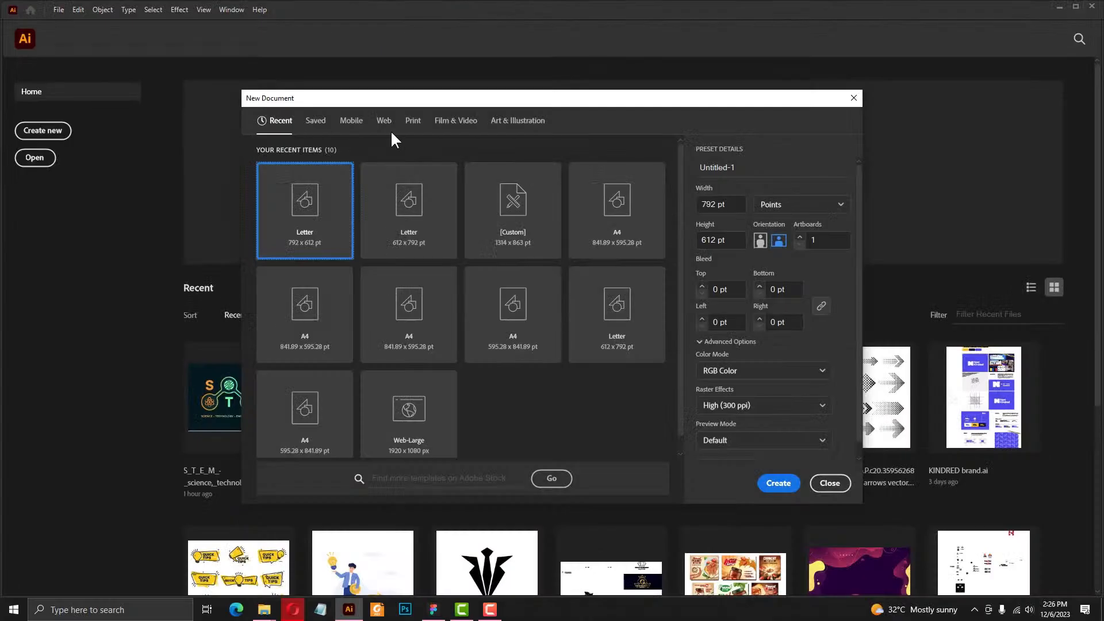
drag(476, 100, 354, 108)
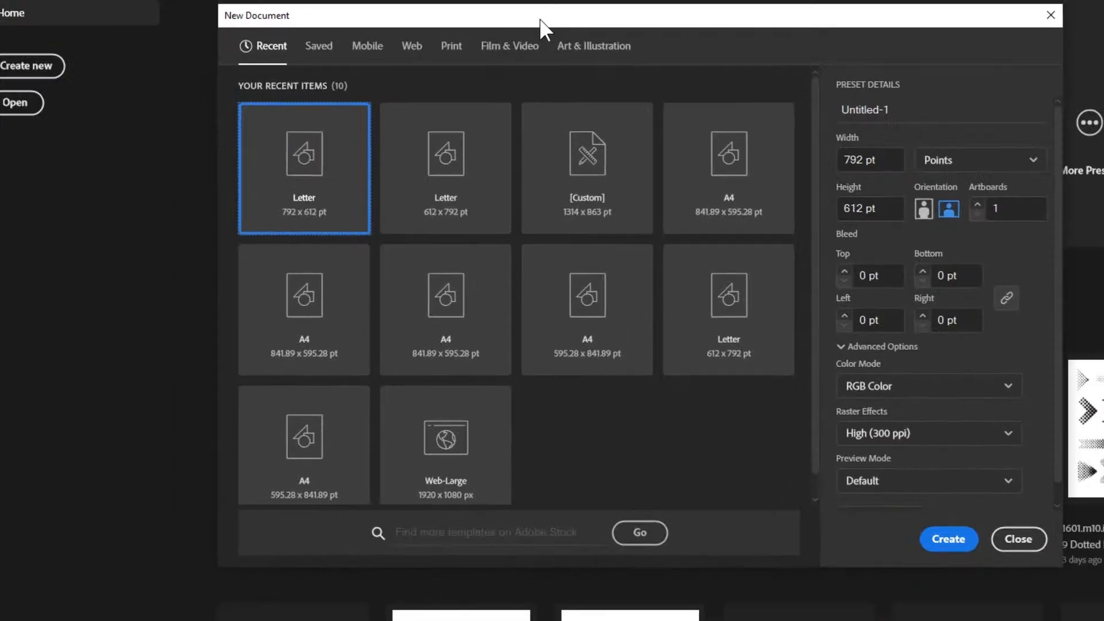
drag(546, 26, 550, 26)
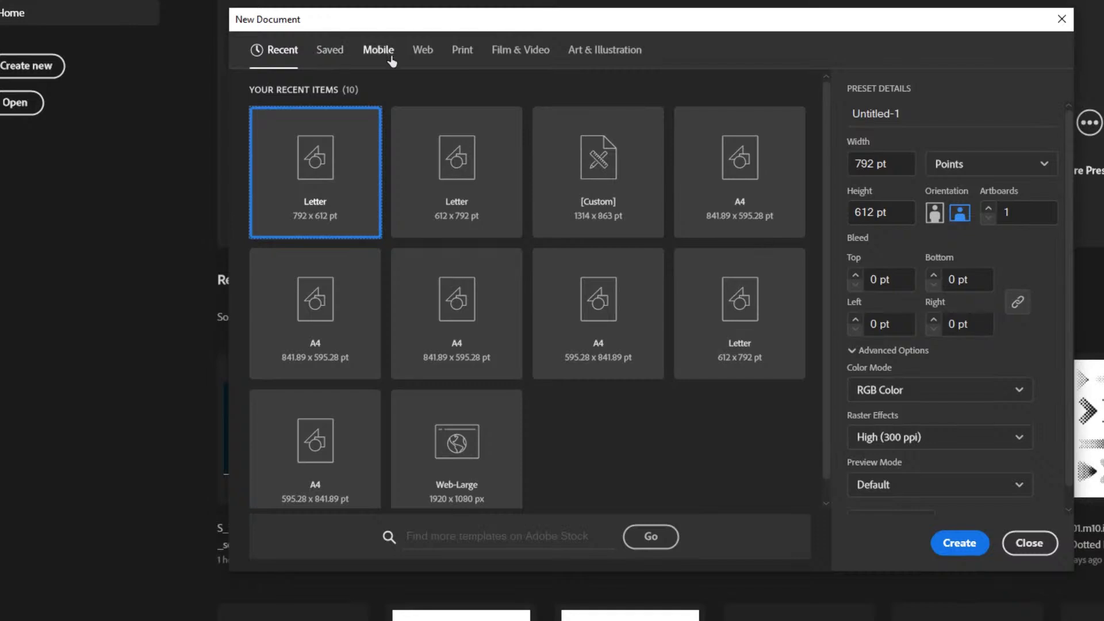
click(467, 52)
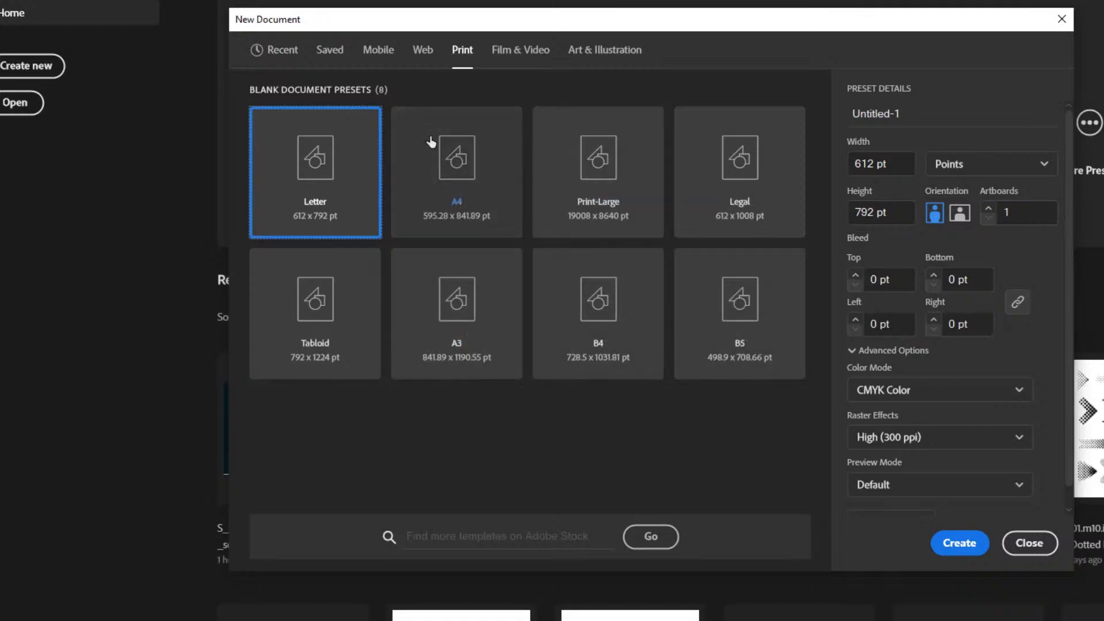
click(462, 155)
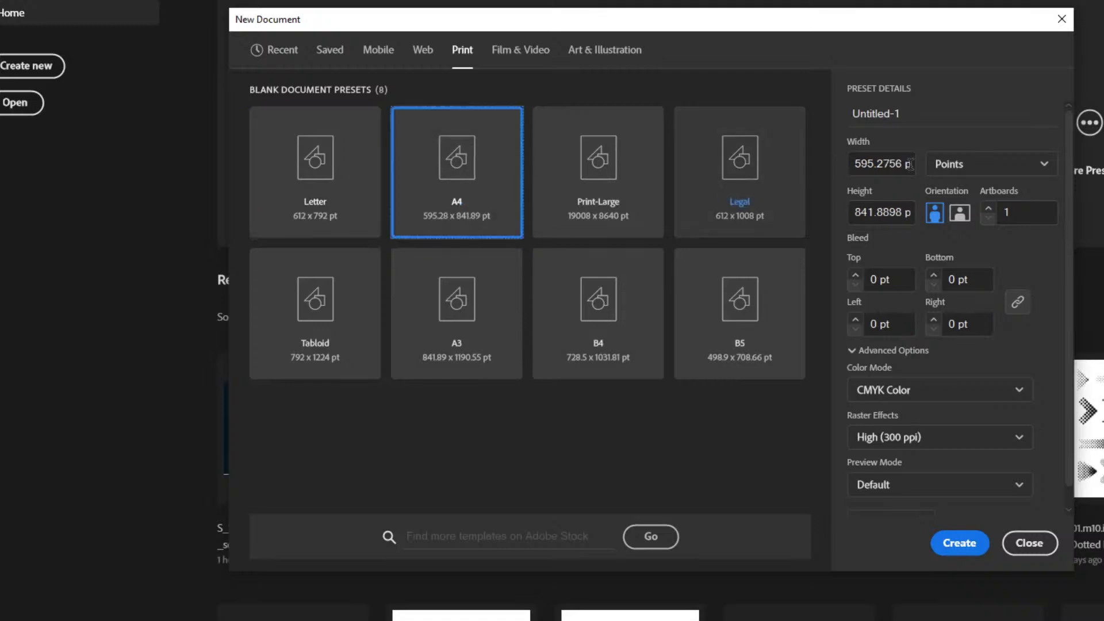
click(869, 211)
click(947, 165)
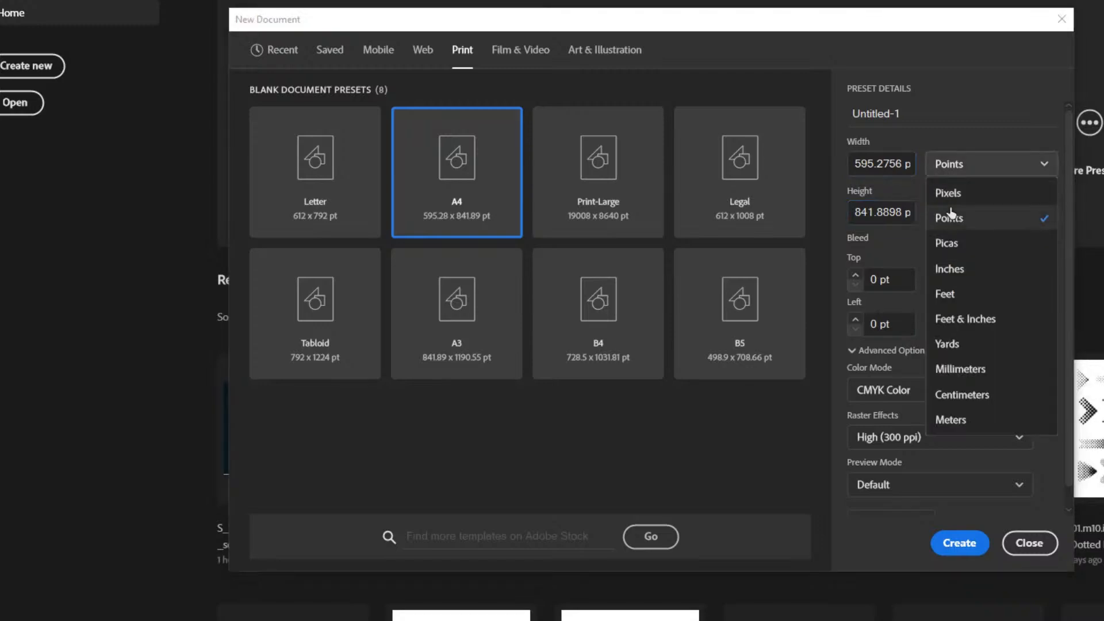
click(948, 269)
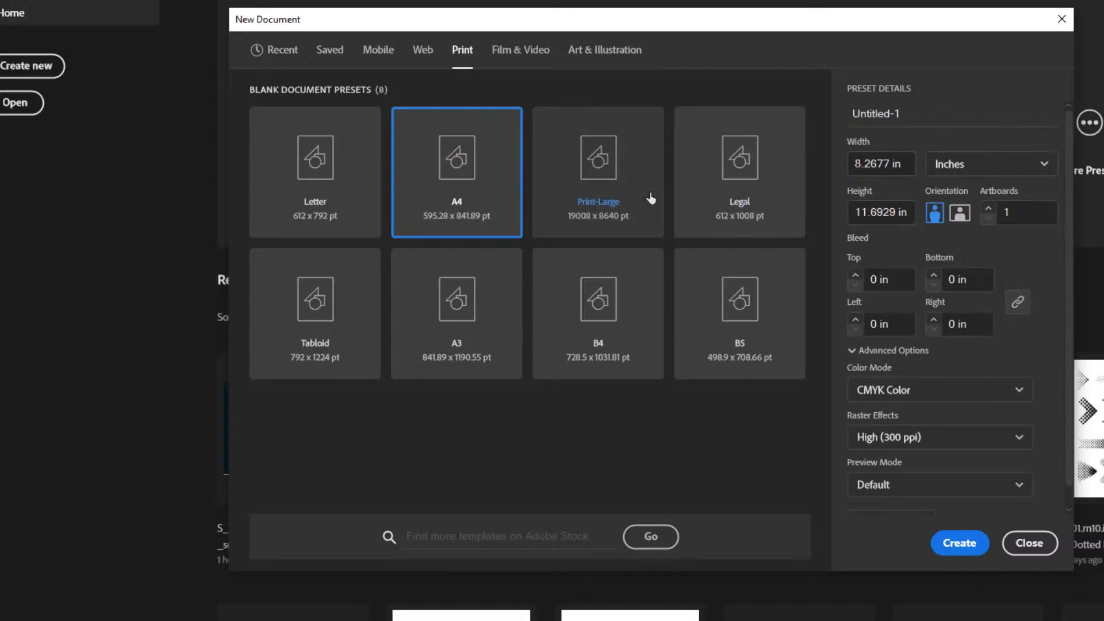
Set landscape orientation, two artboards and RGB Color mode, and create the document
click(959, 213)
click(935, 213)
click(960, 215)
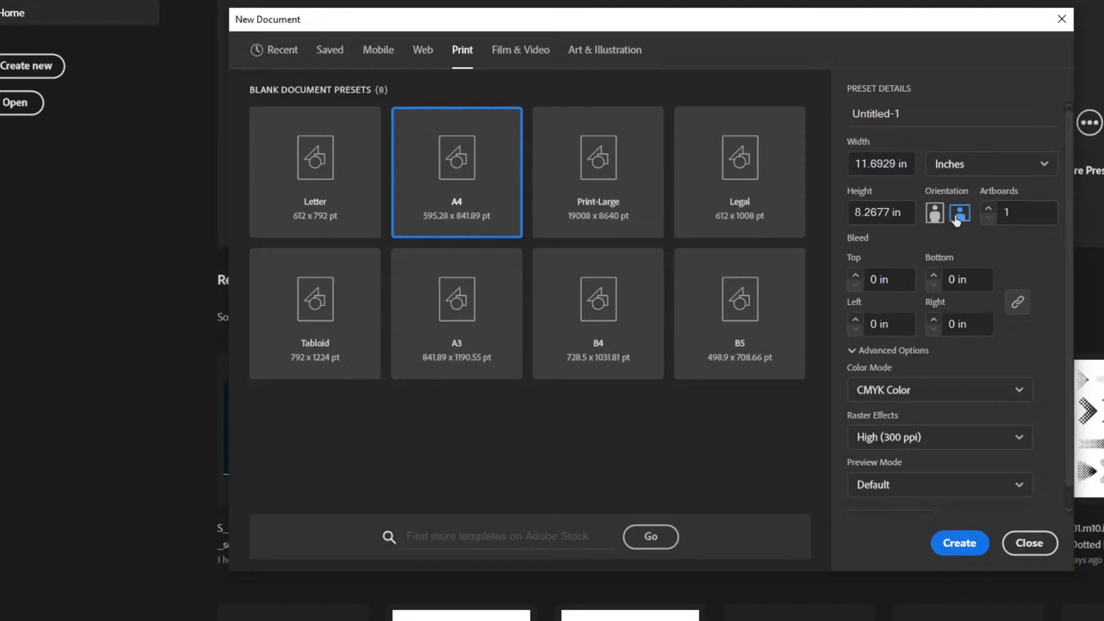
click(989, 210)
click(904, 391)
click(875, 426)
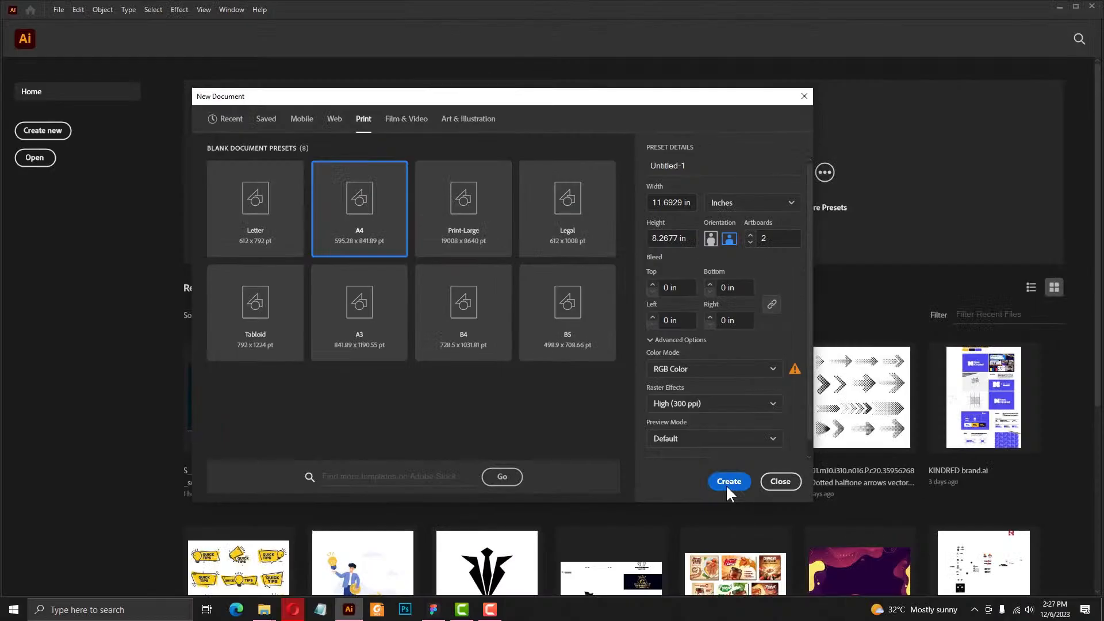
click(727, 488)
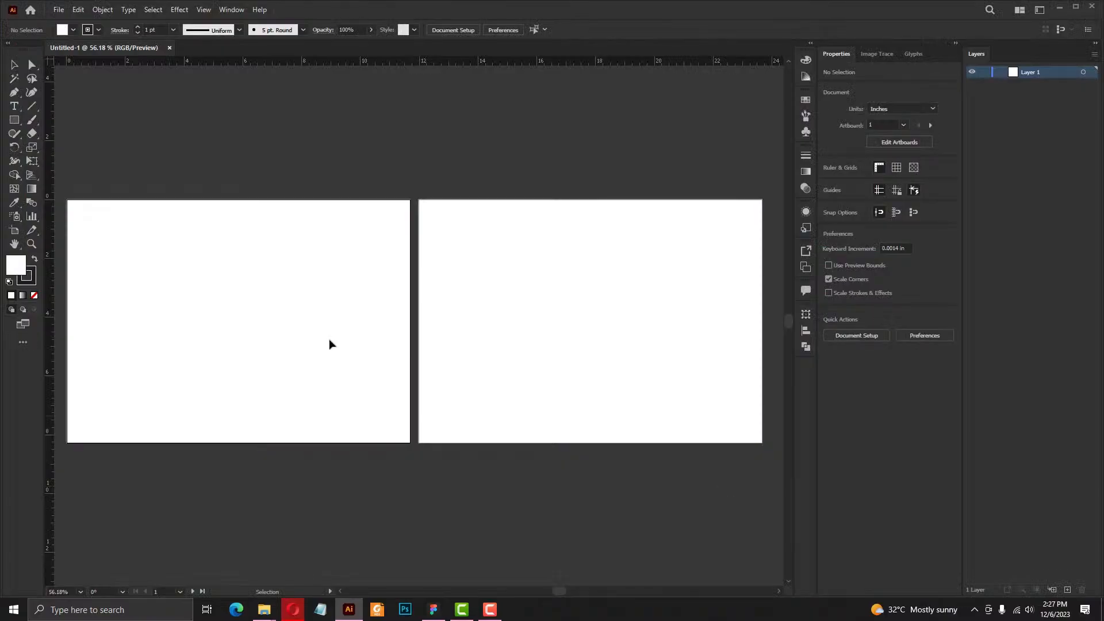
drag(68, 169, 425, 480)
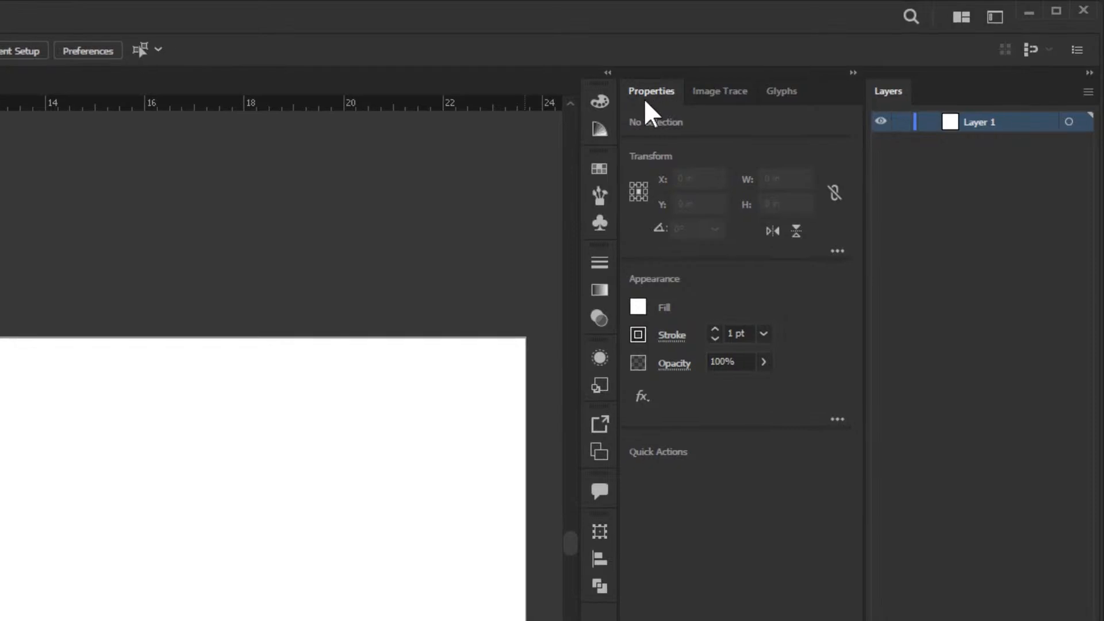
click(705, 98)
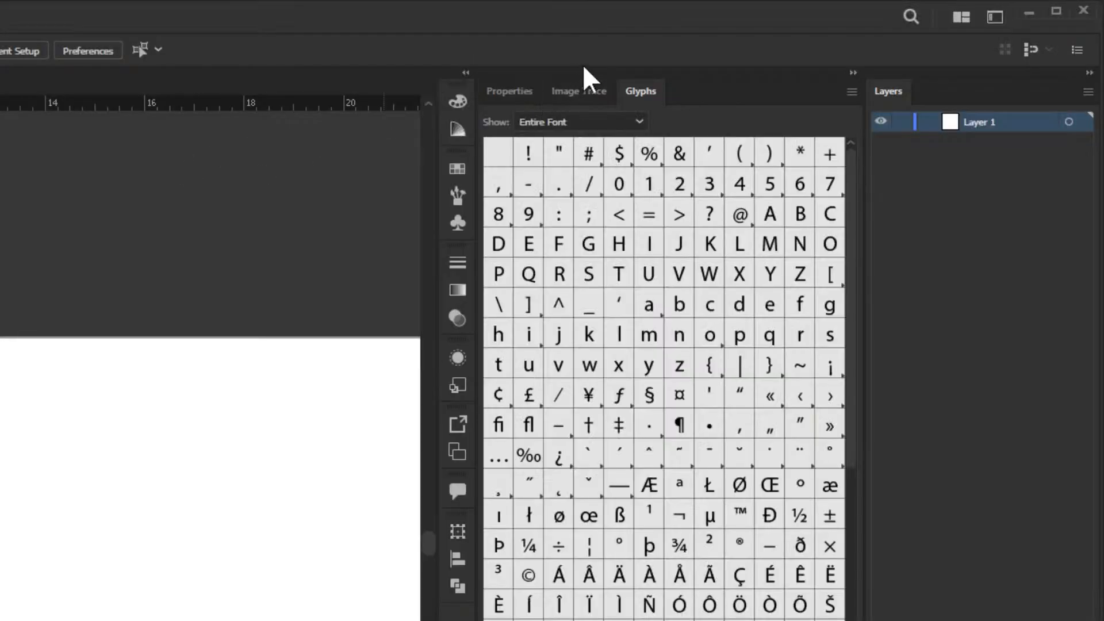
click(511, 91)
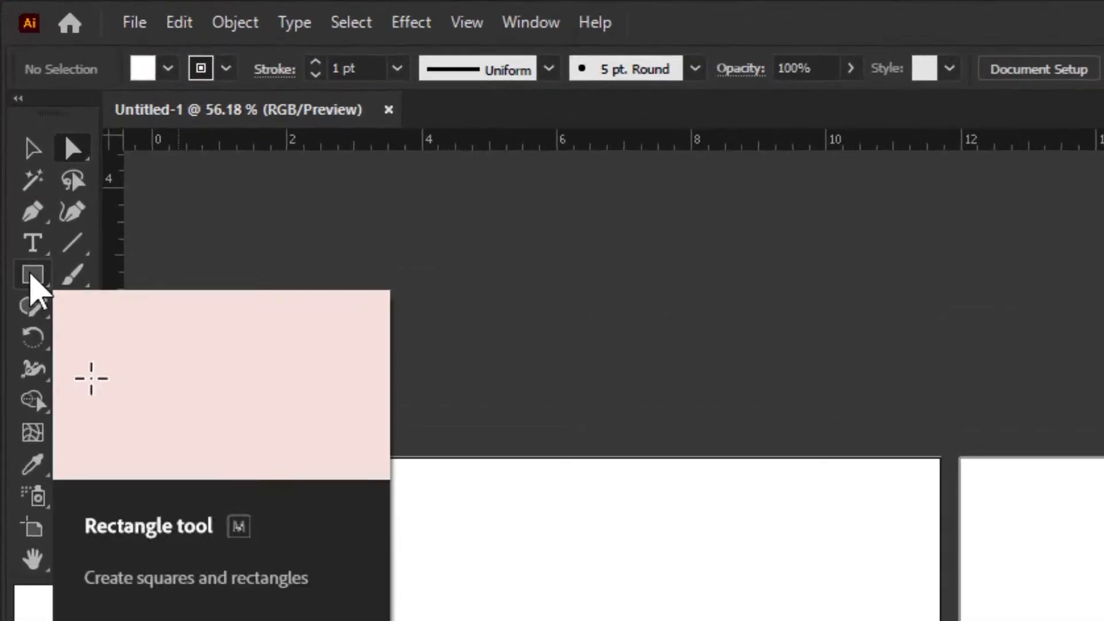
Draw a rectangle about 5.16 by 3.58 in on the first artboard and fill it with black
click(31, 276)
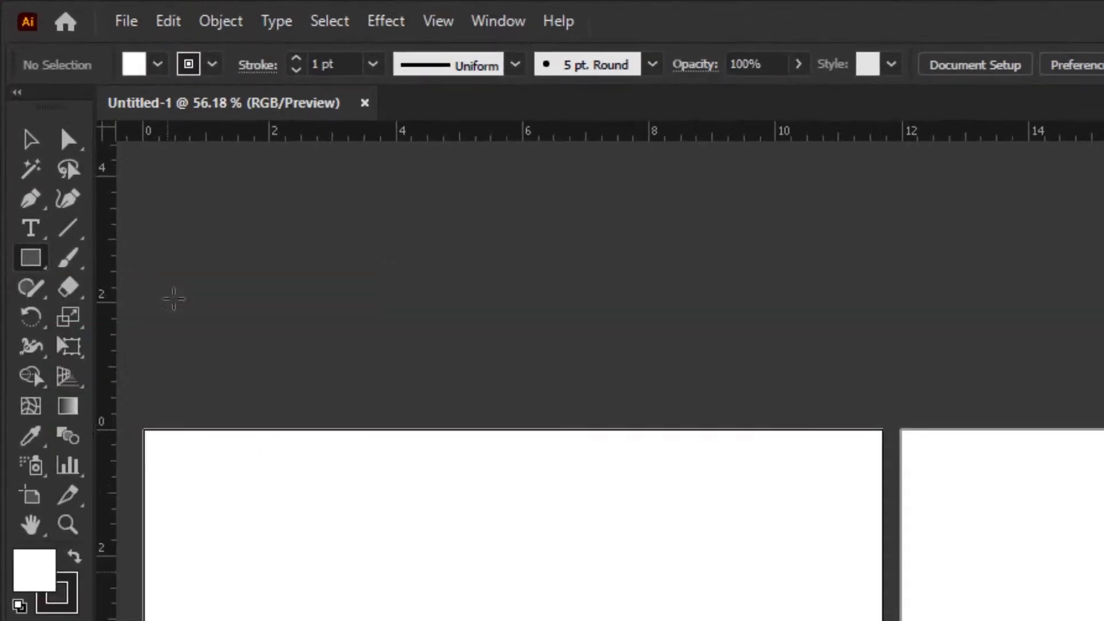
drag(143, 249, 294, 353)
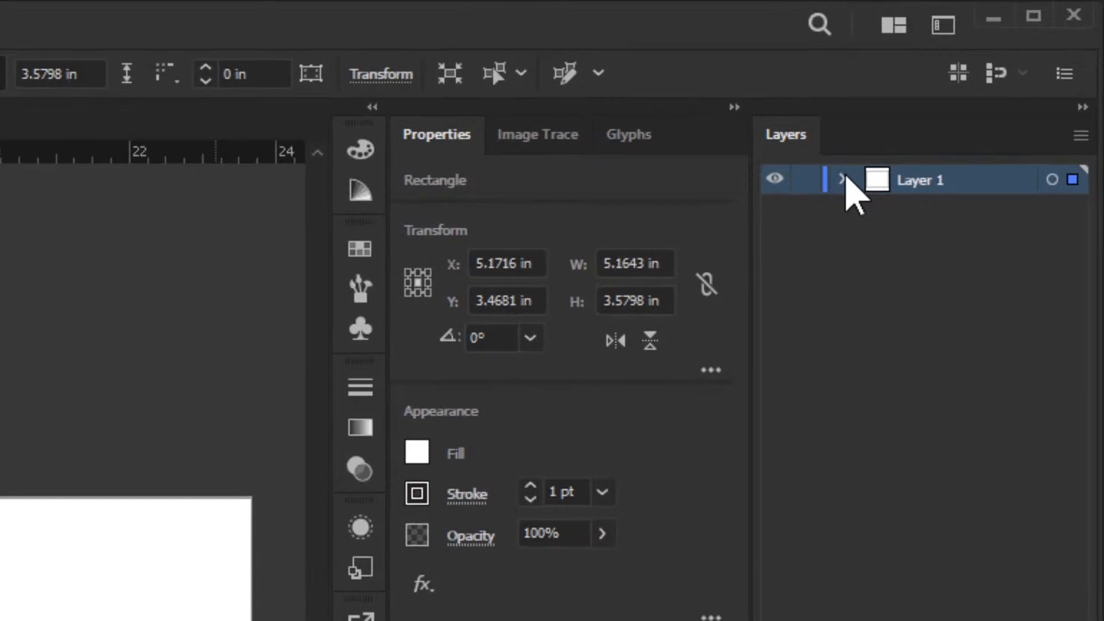
click(842, 180)
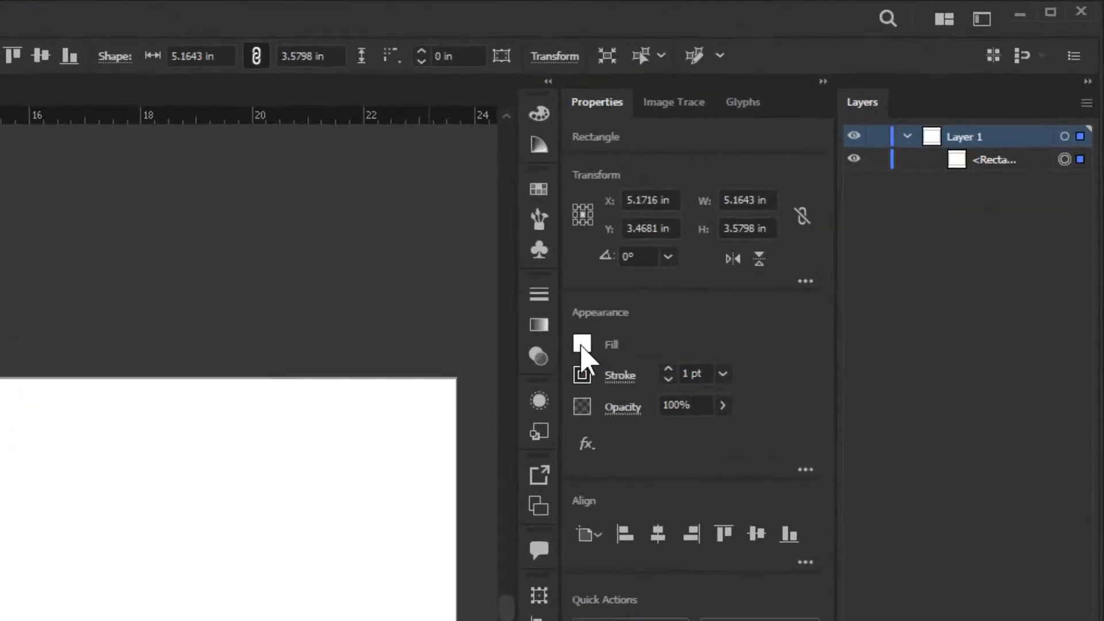
click(582, 346)
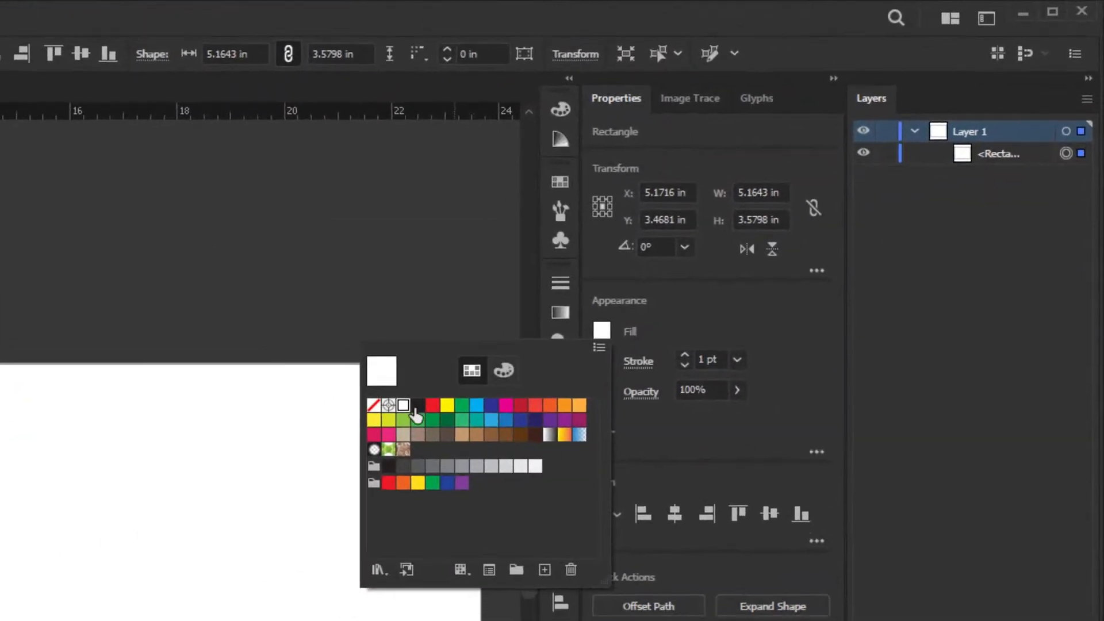
click(390, 423)
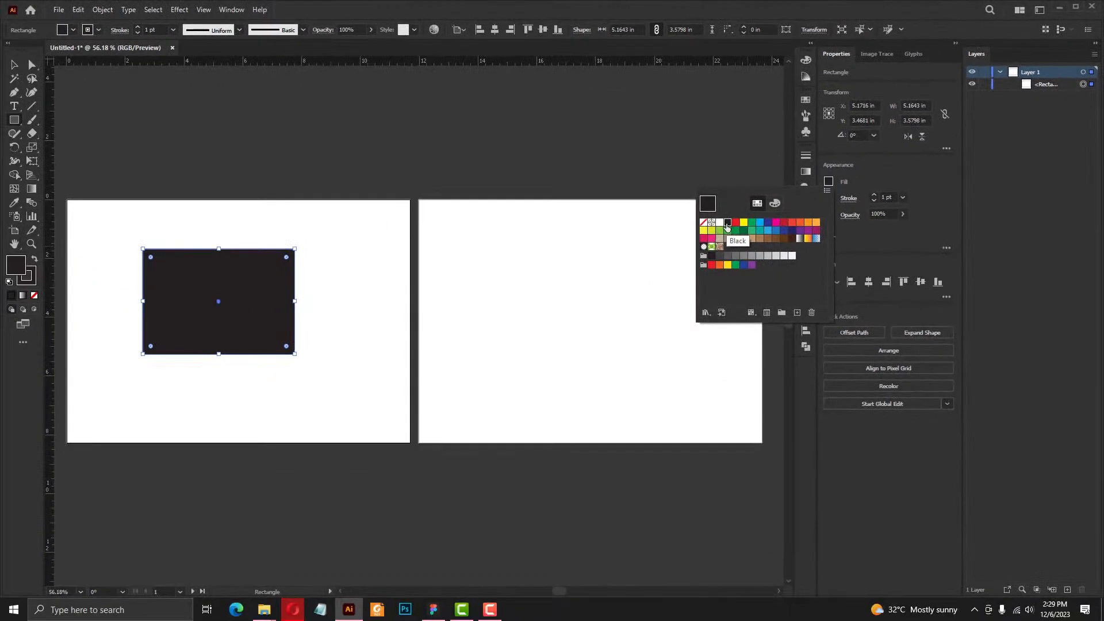
click(830, 182)
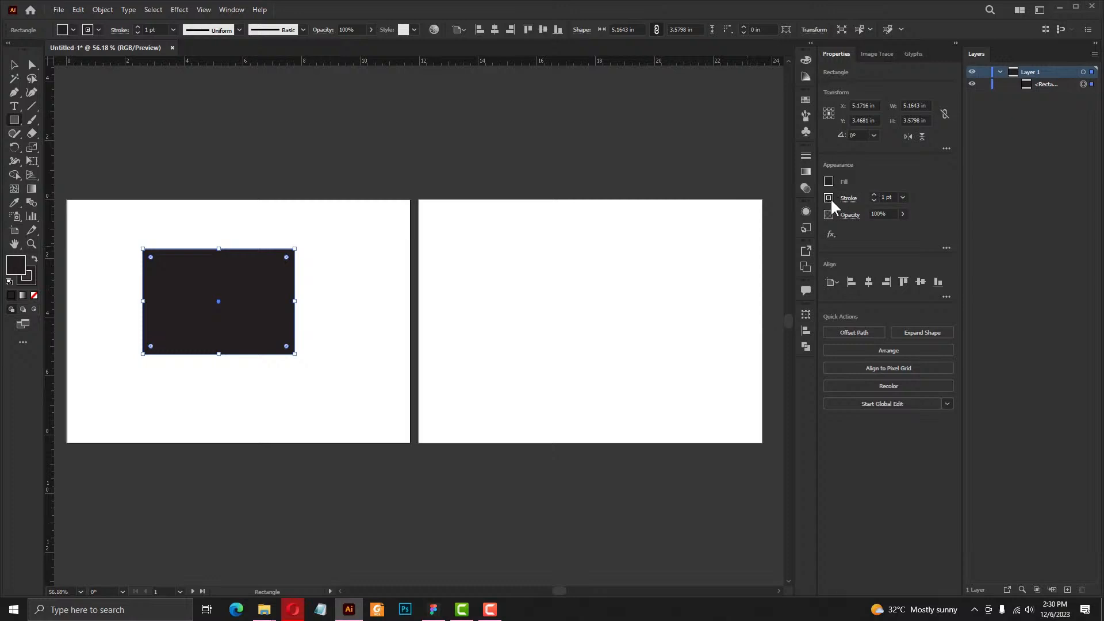
Give the black rectangle a pink stroke and deselect it to inspect its outlined edge
click(828, 198)
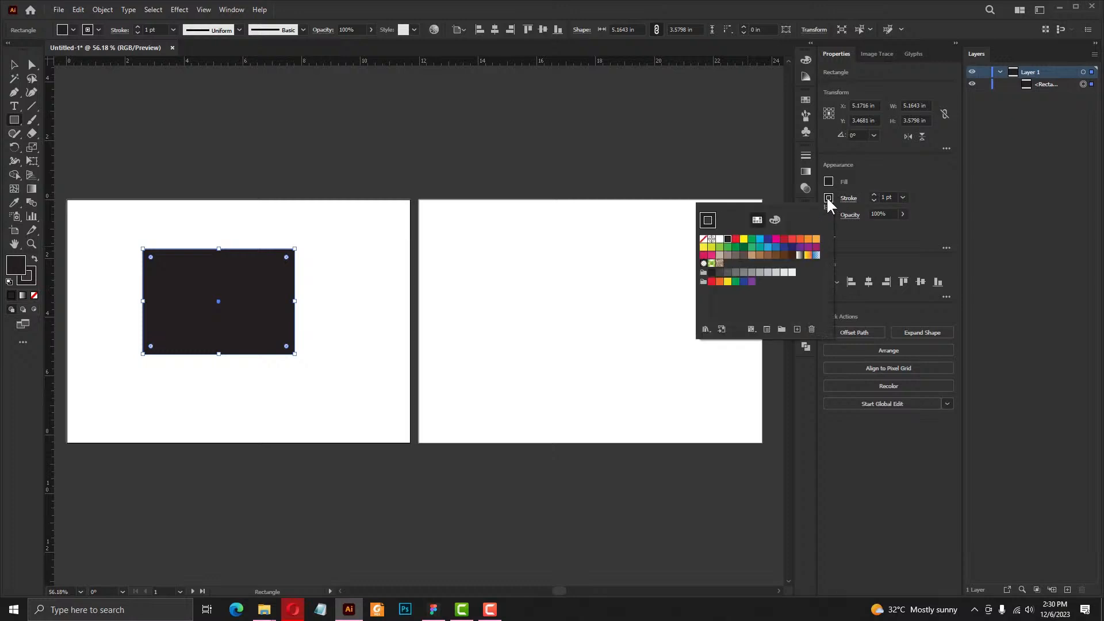
click(704, 255)
click(412, 271)
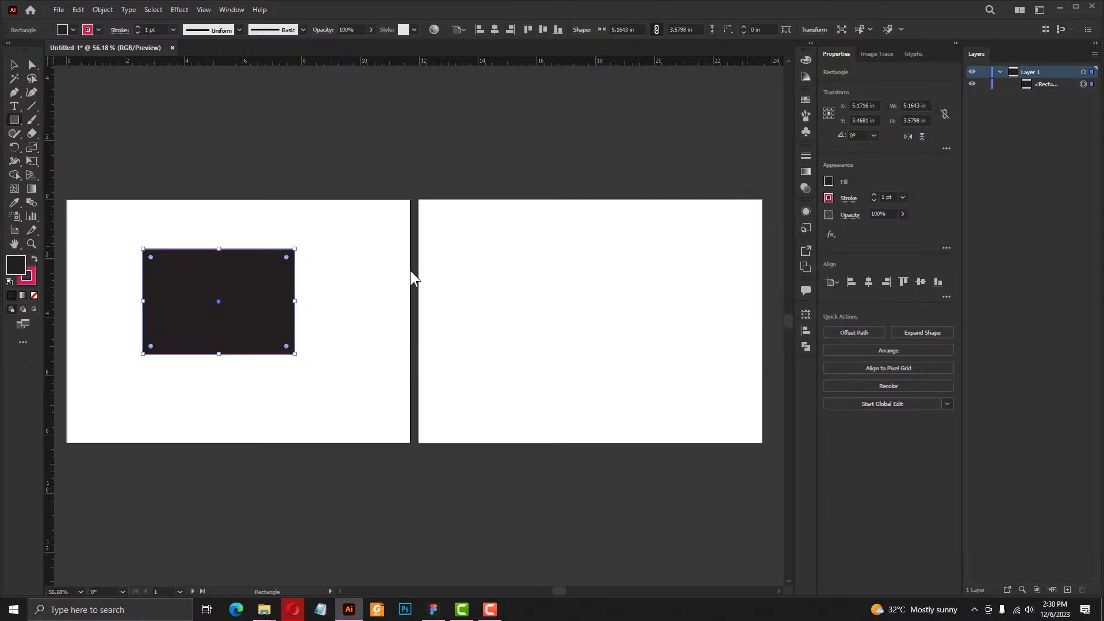
click(14, 64)
click(362, 232)
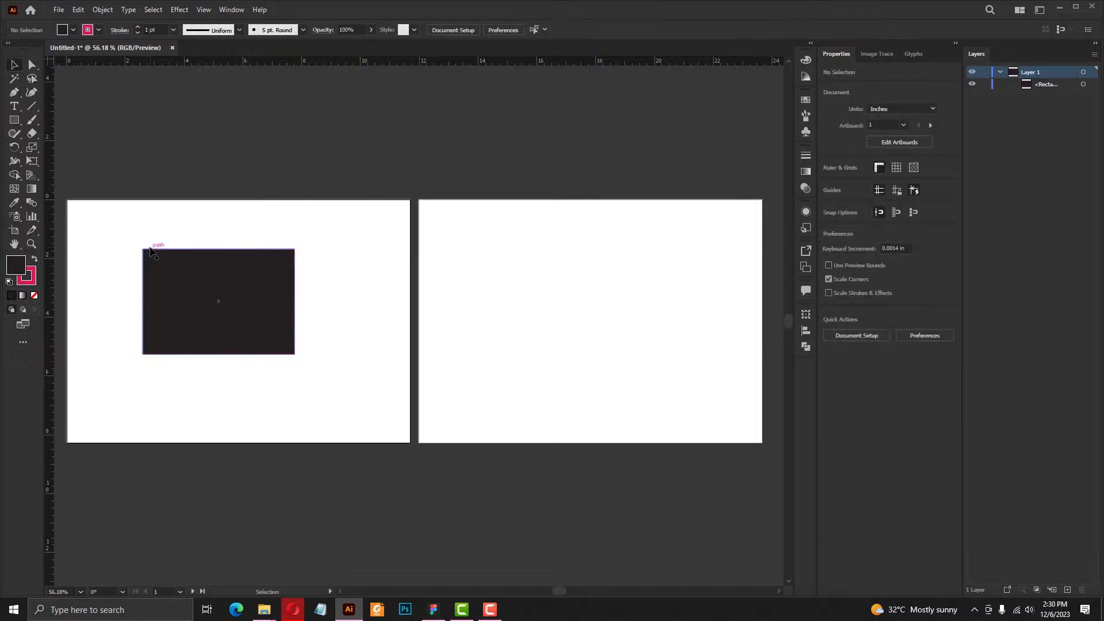
scroll(152, 249, up, 7)
scroll(152, 251, up, 1)
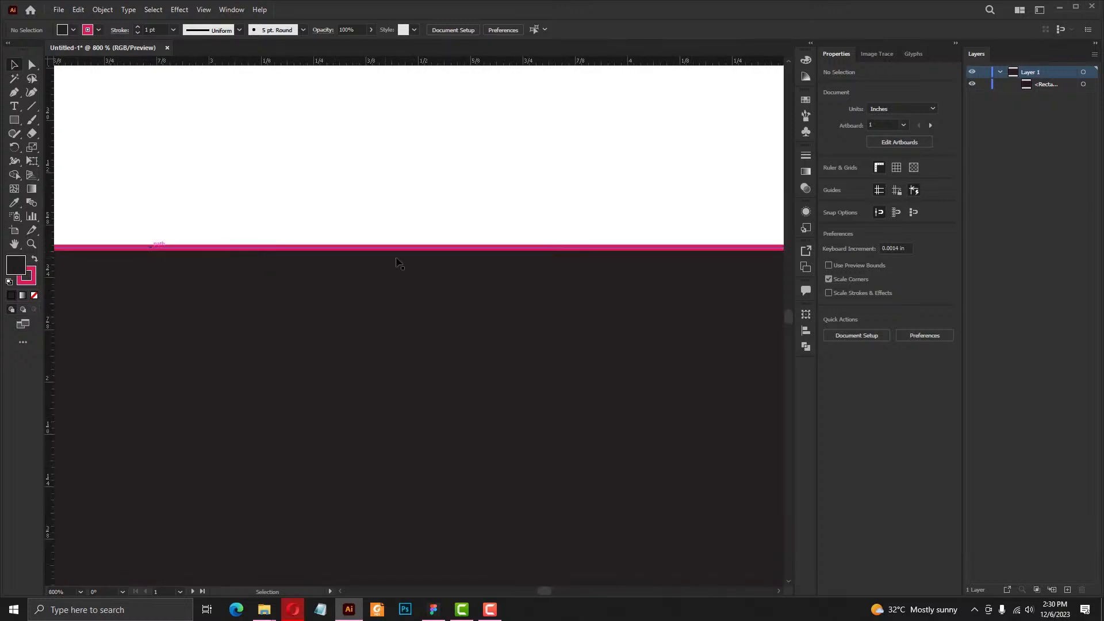
scroll(503, 250, down, 7)
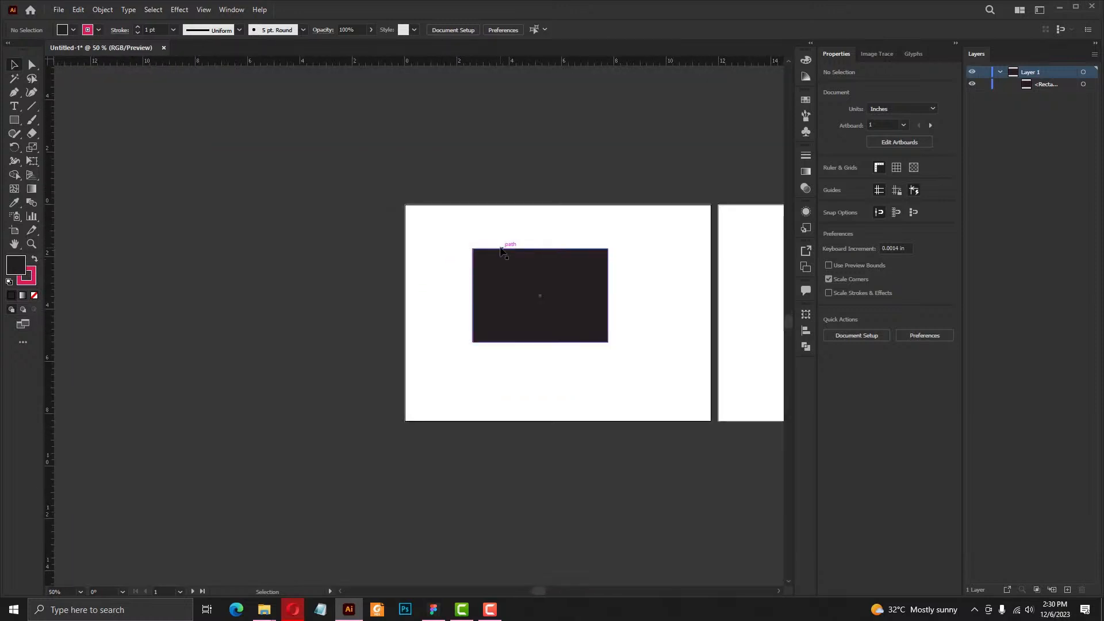
scroll(608, 324, up, 1)
Try lower opacity values such as 47% on the black rectangle and restore it to 100%
click(561, 303)
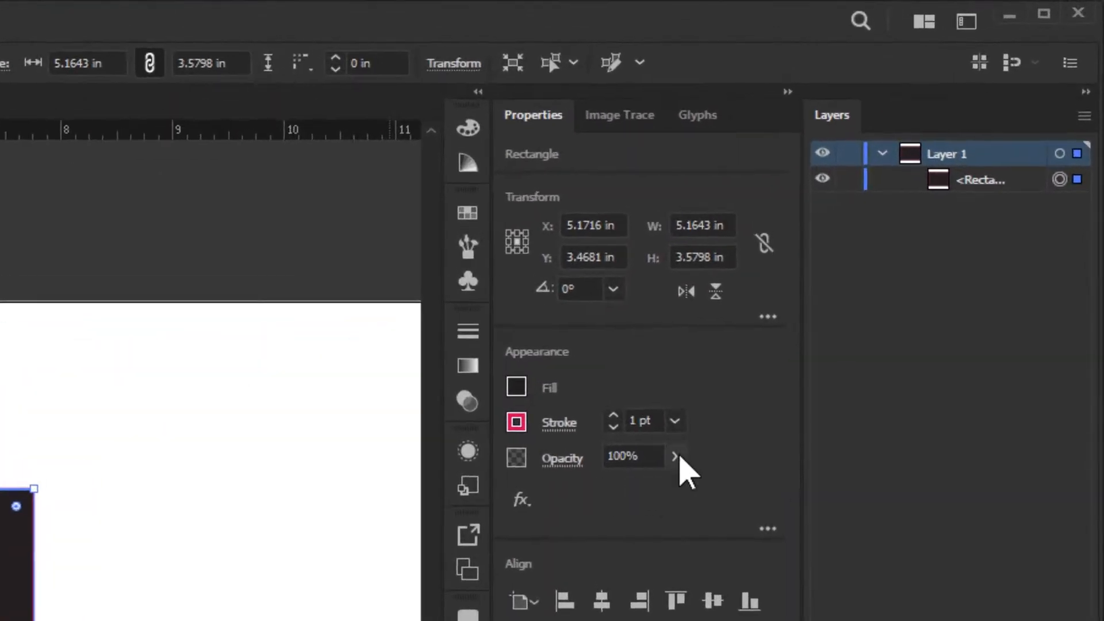
click(675, 457)
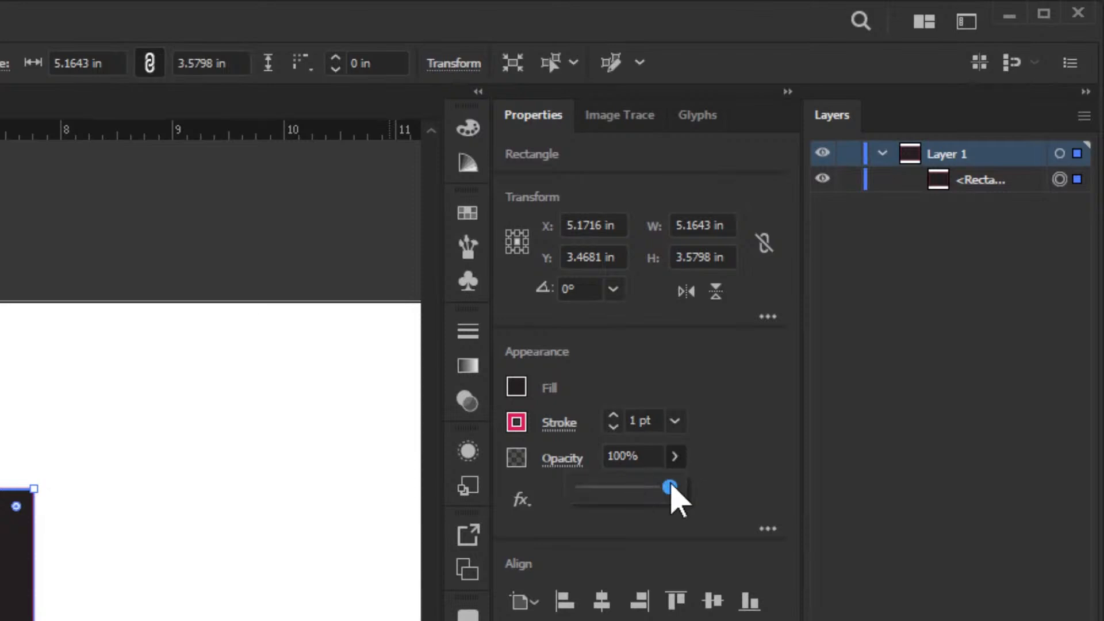
drag(669, 488, 623, 487)
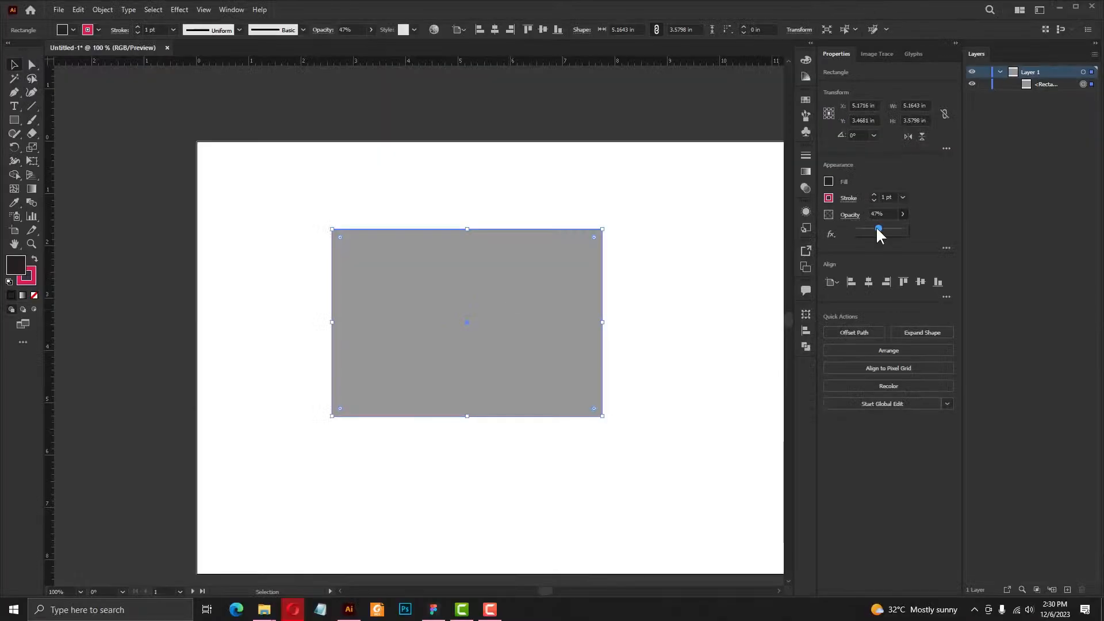
drag(878, 228, 856, 229)
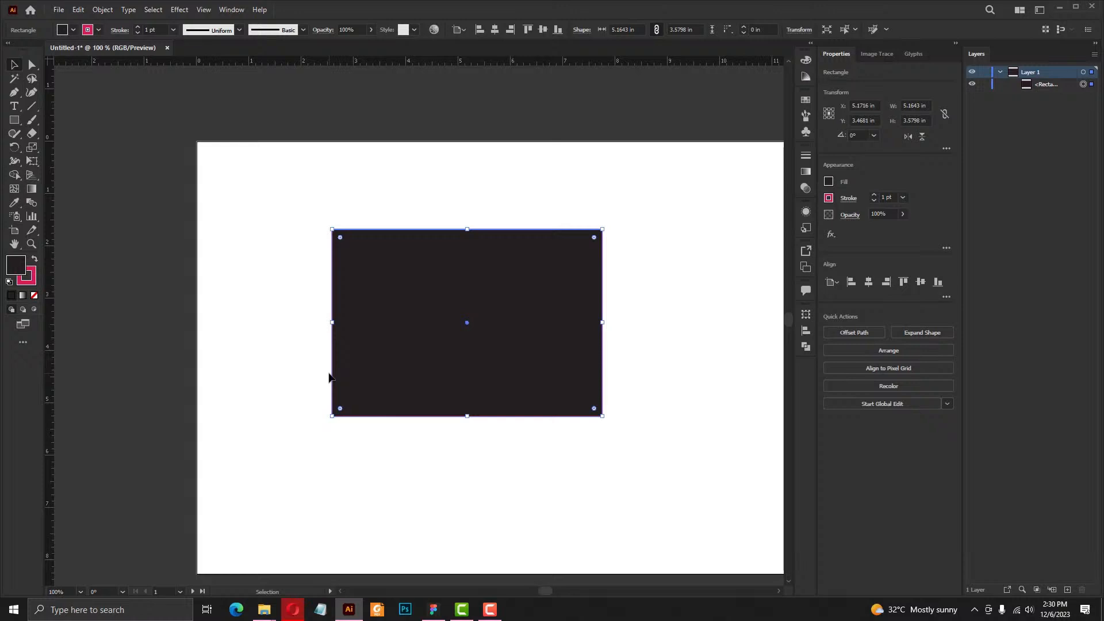
Replace the black rectangle with a narrow vertical one about 0.43 in wide and 3.04 in high on the first artboard
key(Delete)
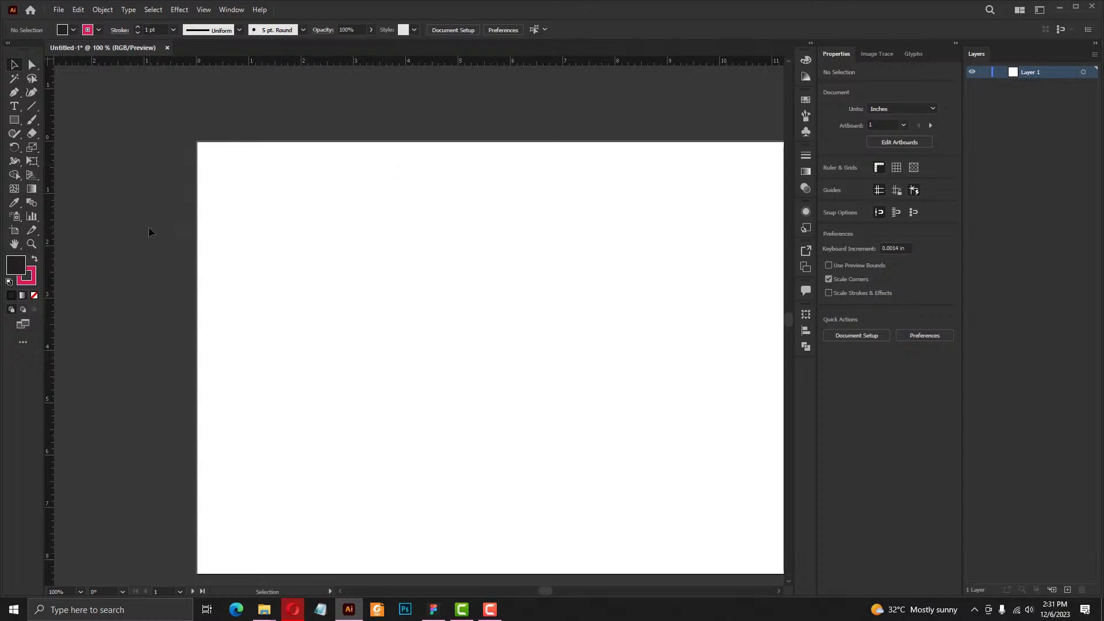
click(15, 120)
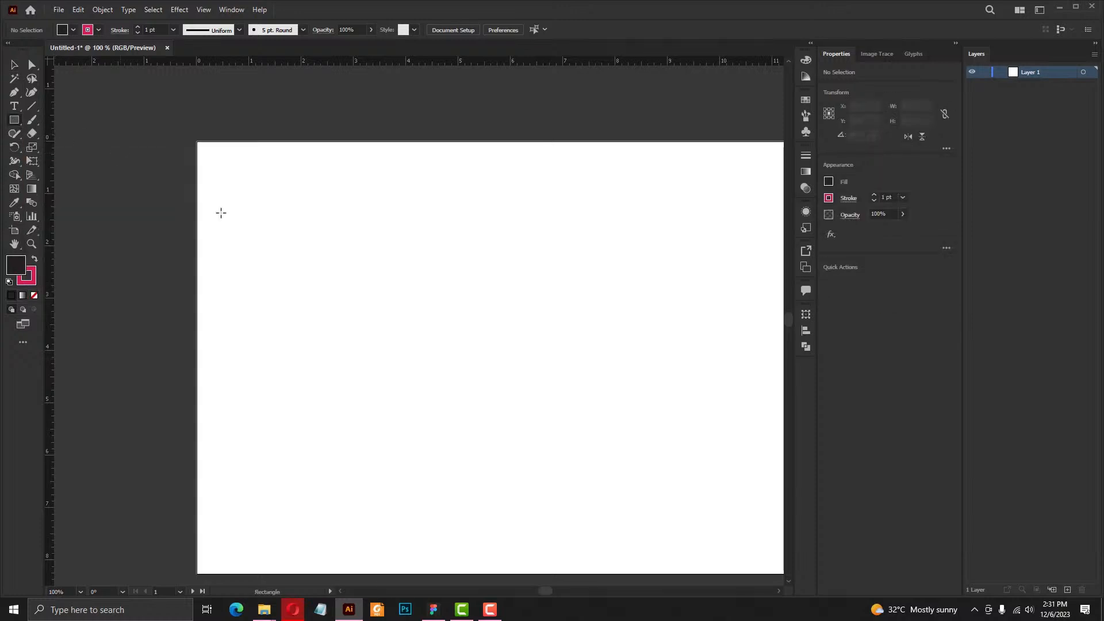
drag(304, 219, 327, 380)
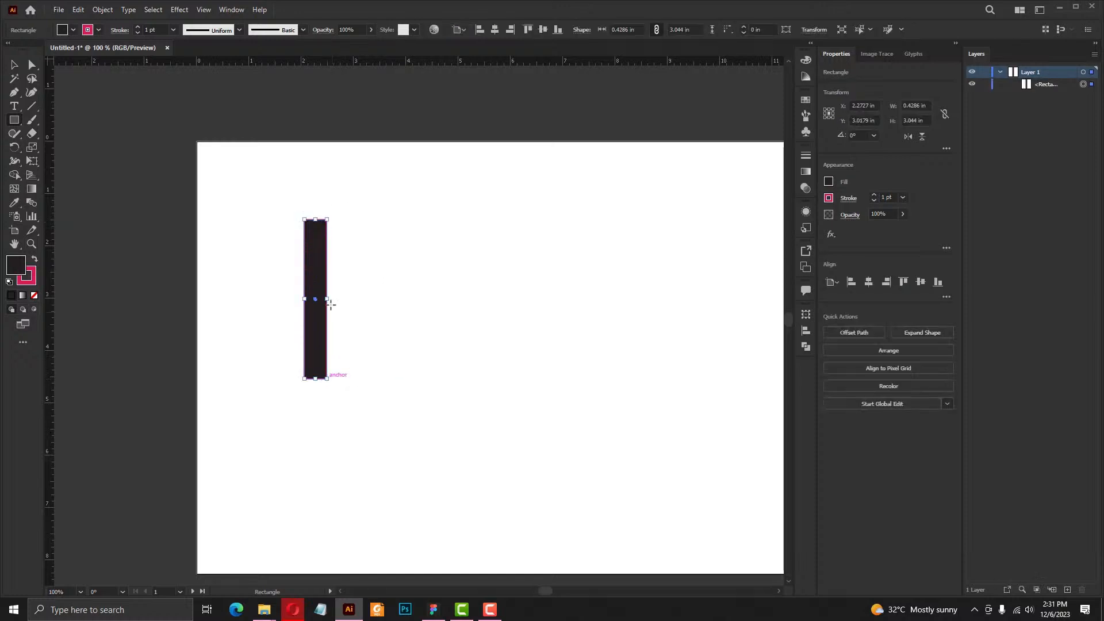
Remove the narrow rectangle's pink stroke by setting it to None
scroll(323, 229, up, 7)
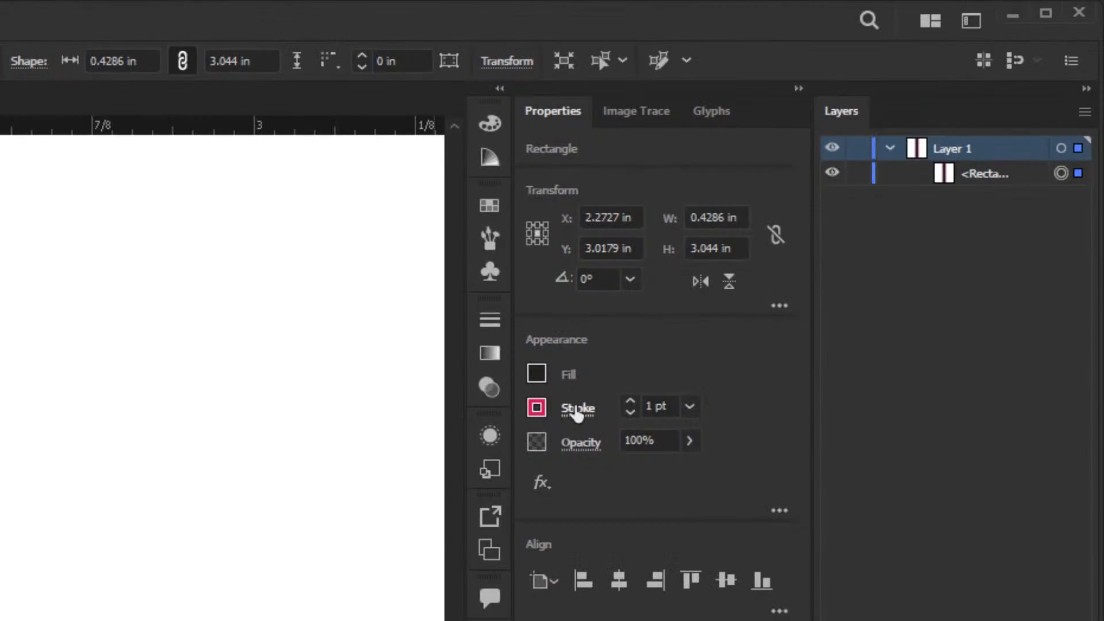
click(538, 410)
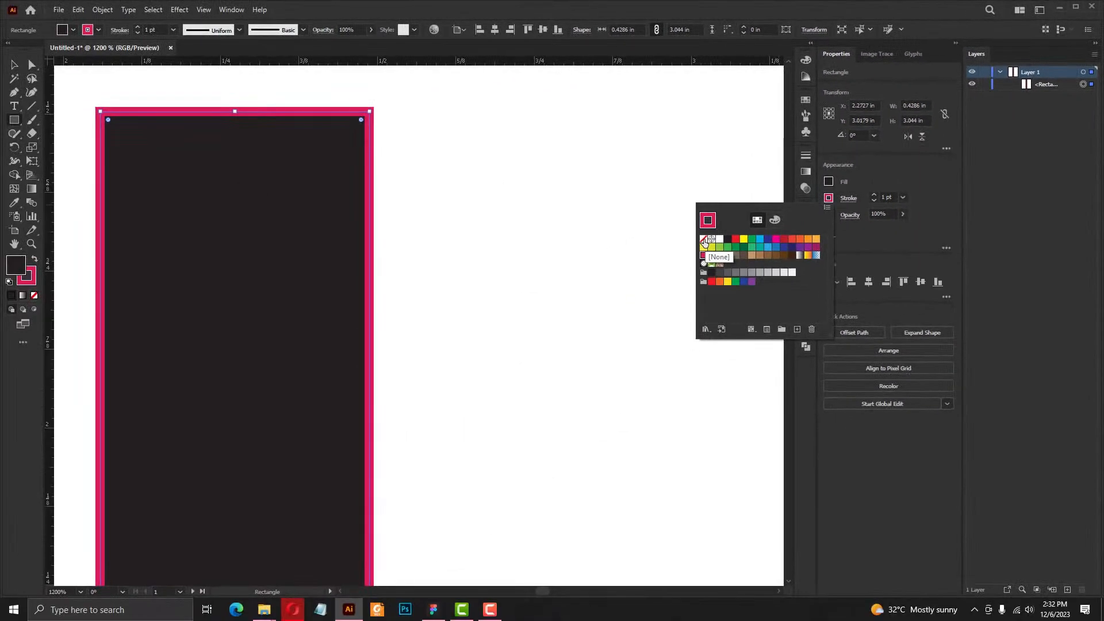
click(704, 239)
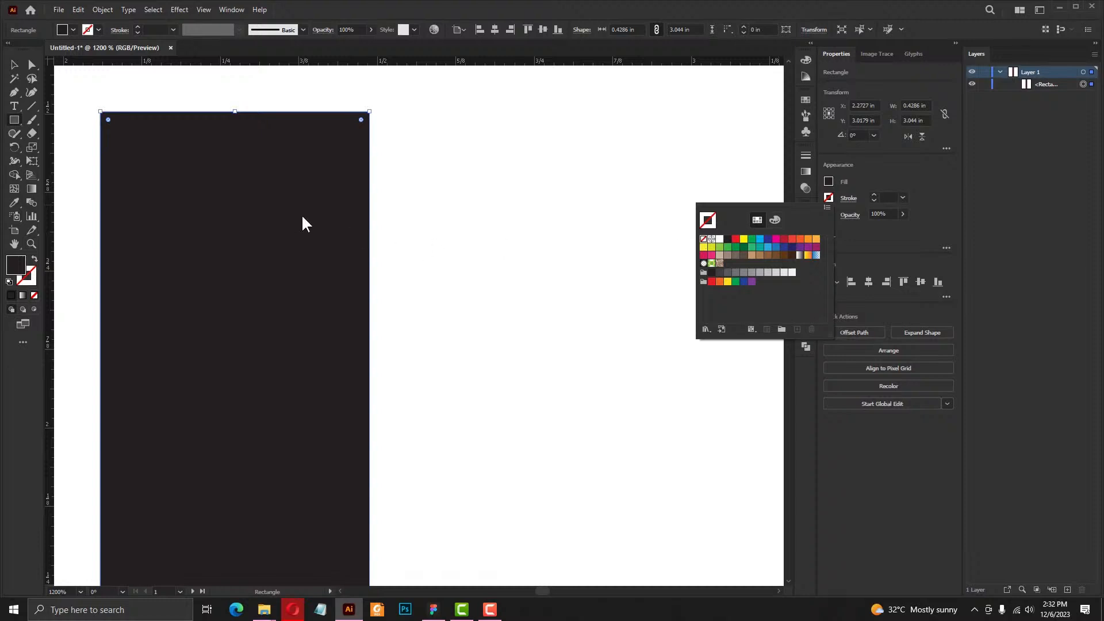
click(828, 195)
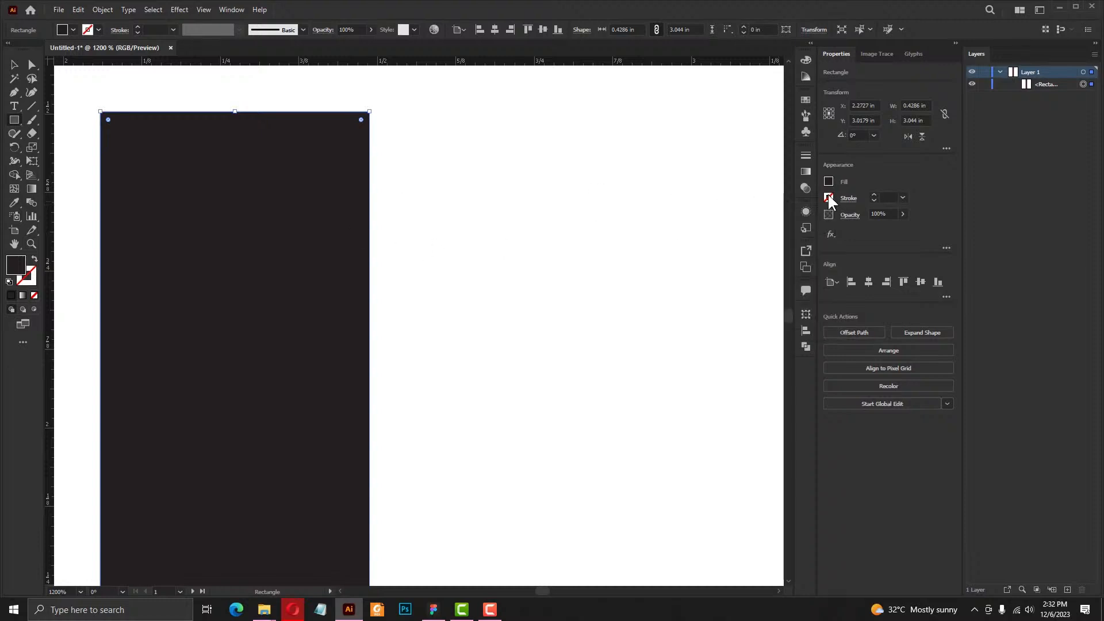
Make two copies of the narrow rectangle beside it and raise each one higher to form three ascending bars
scroll(314, 171, down, 4)
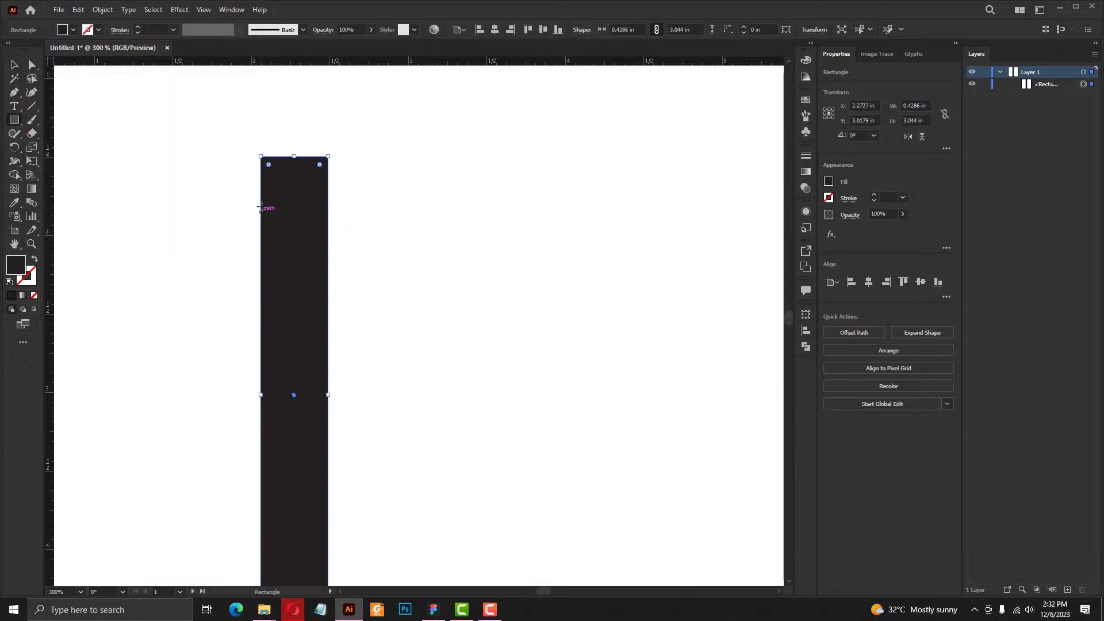
click(16, 68)
drag(289, 264, 312, 258)
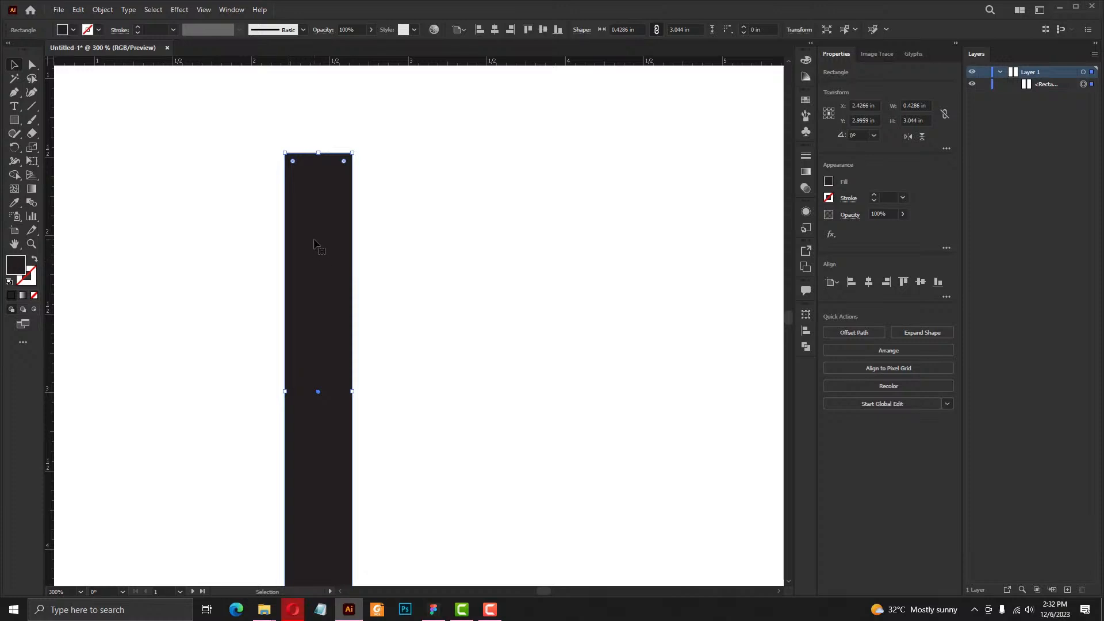
drag(306, 239, 389, 239)
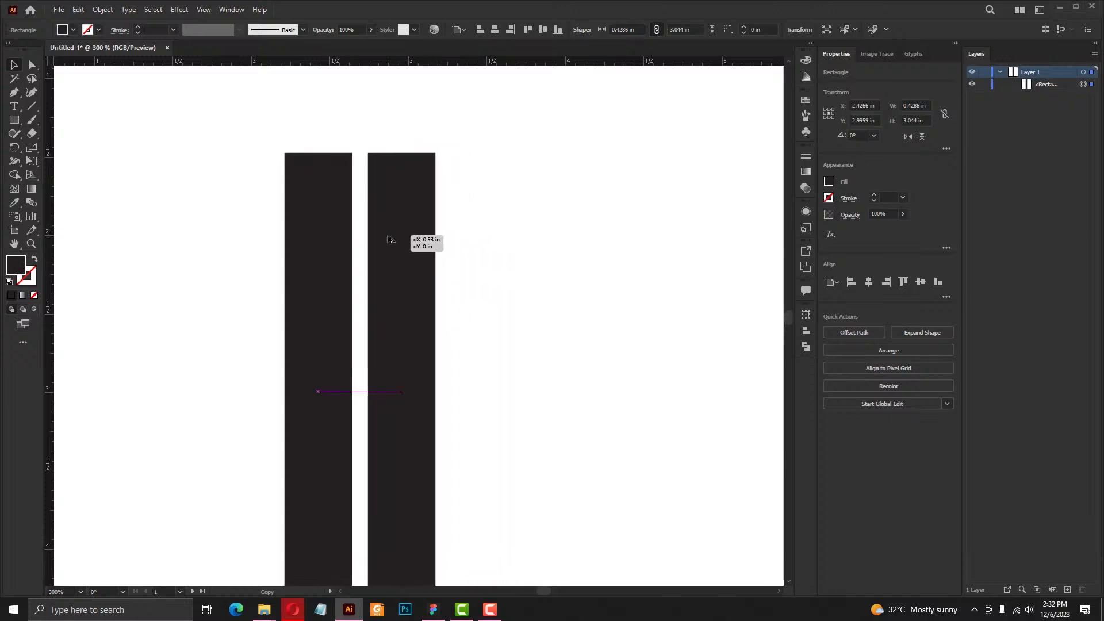
drag(389, 240, 389, 239)
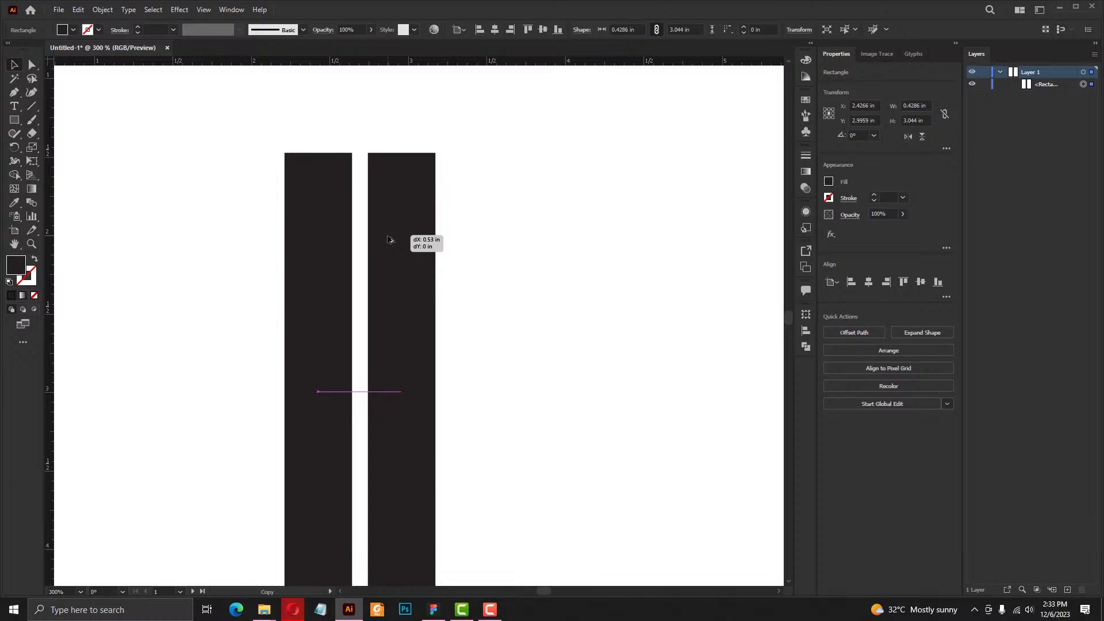
drag(389, 239, 477, 257)
drag(407, 284, 410, 264)
drag(483, 275, 486, 232)
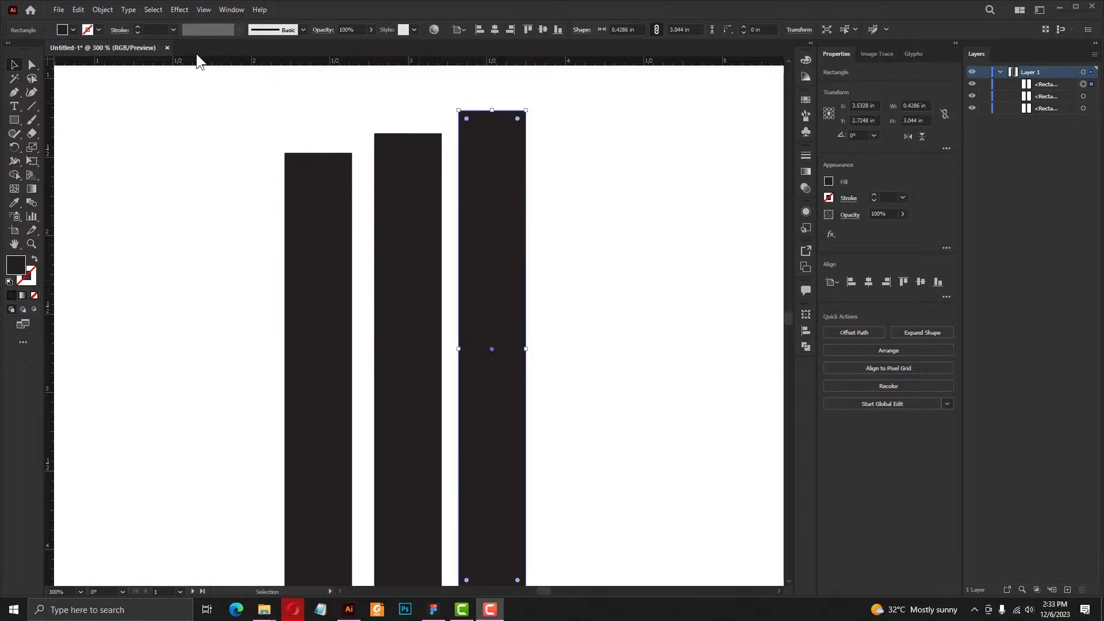
Select all three bars and rotate them together by 20°
drag(554, 95, 242, 300)
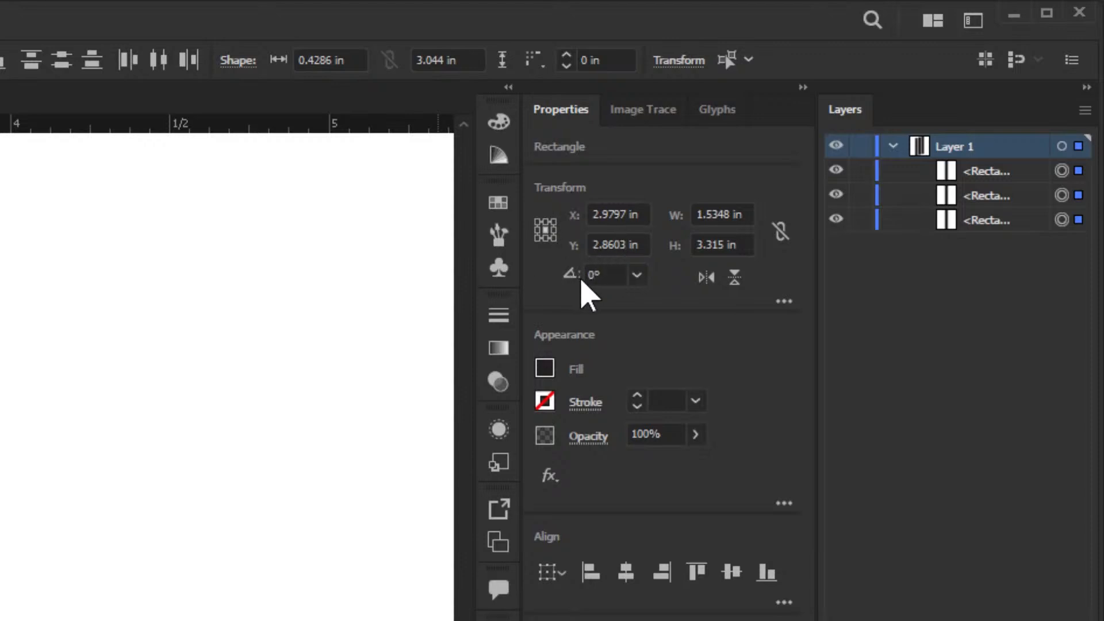
click(598, 272)
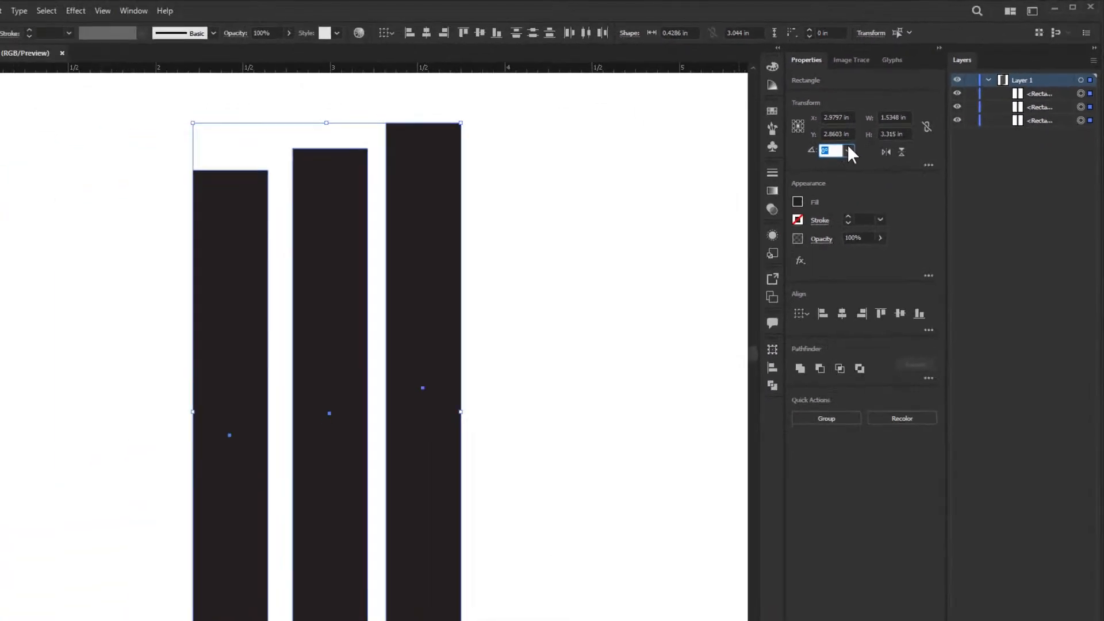
text(2)
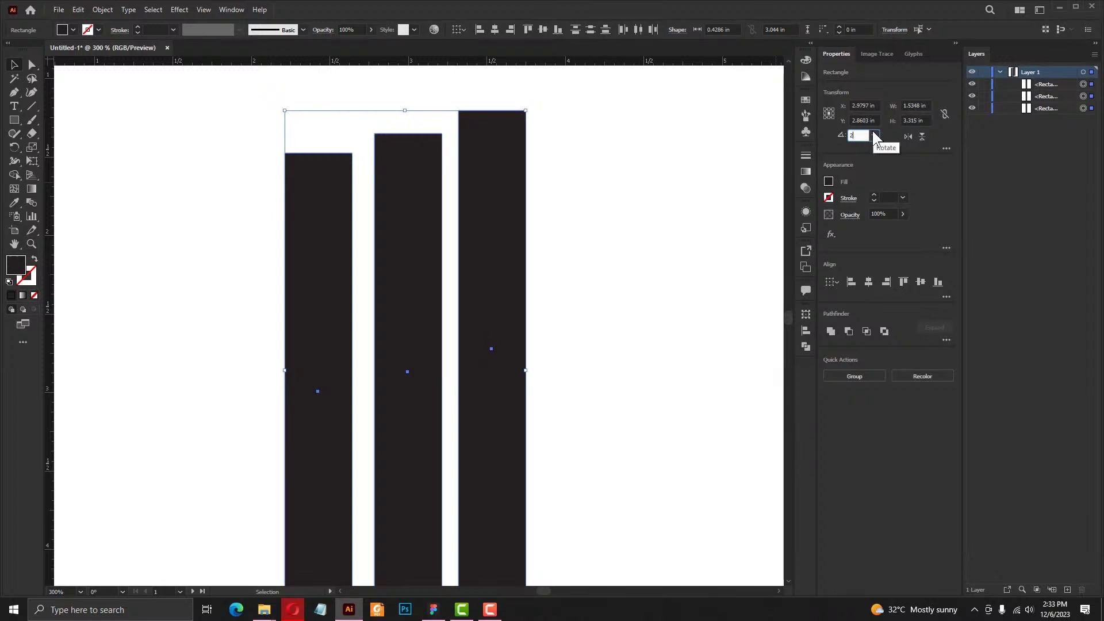
text(0)
key(Return)
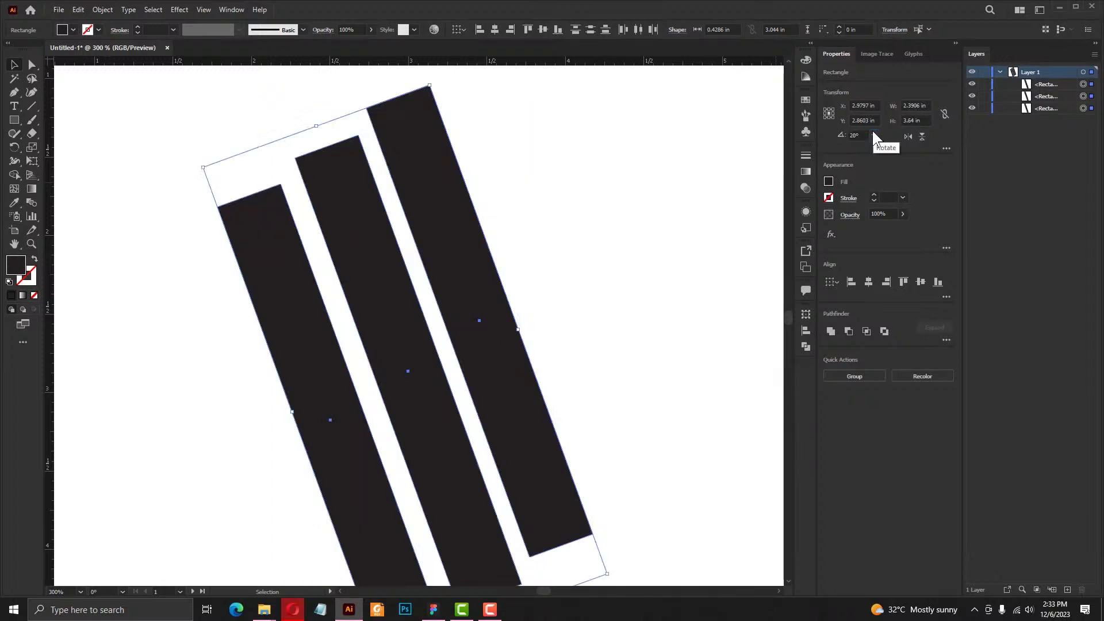
Draw a rectangle about 3.03 in wide and 3.12 in high over the lower part of the tilted bars
click(14, 120)
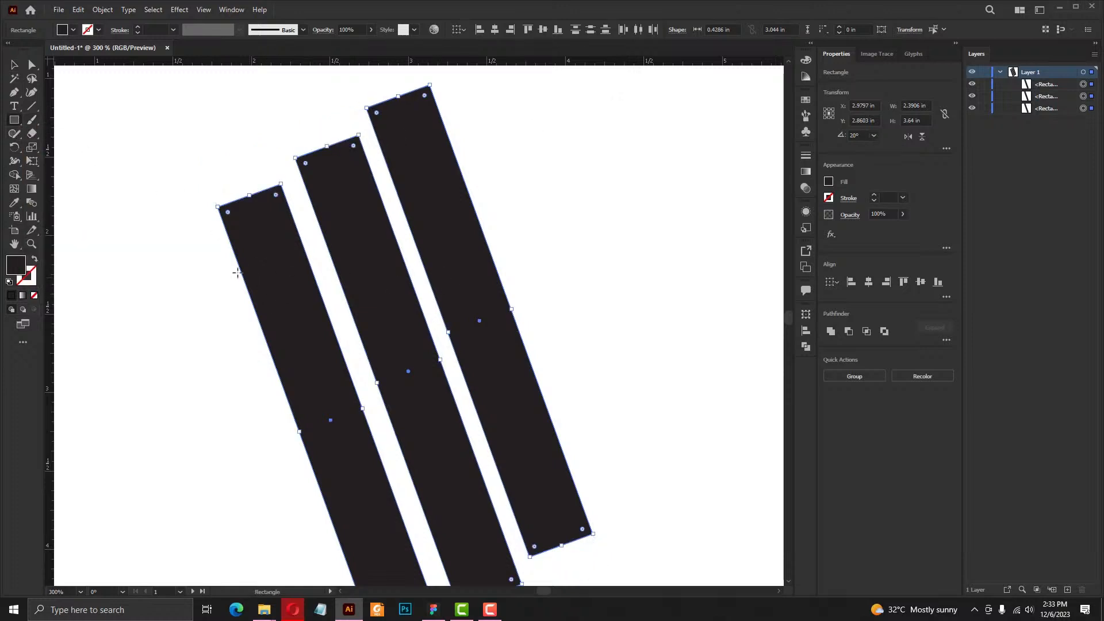
drag(173, 252, 649, 515)
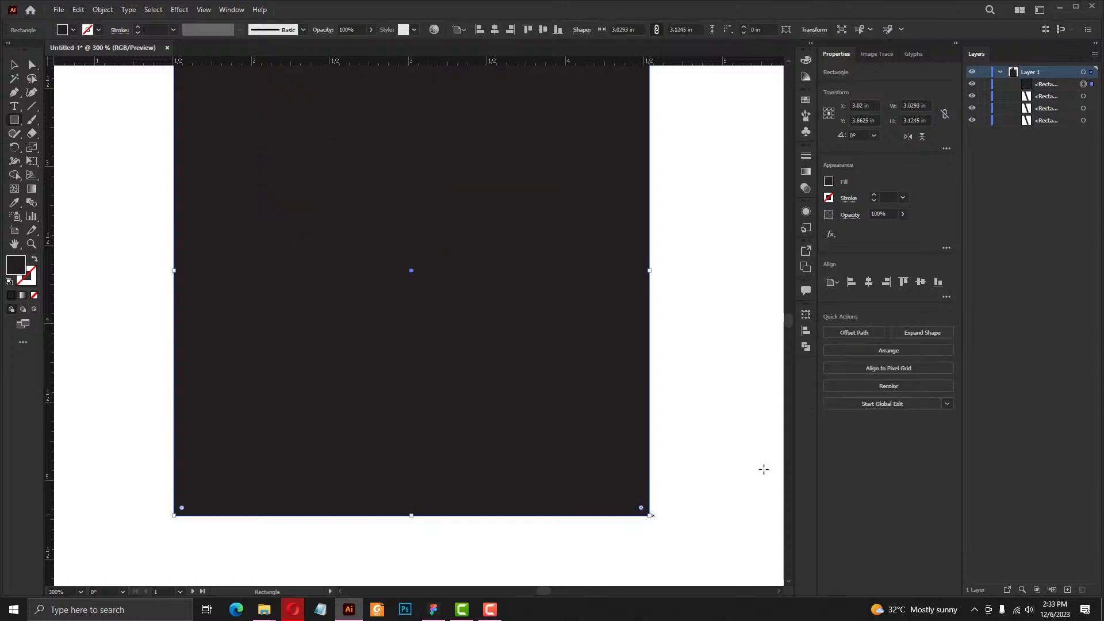
scroll(789, 306, up, 5)
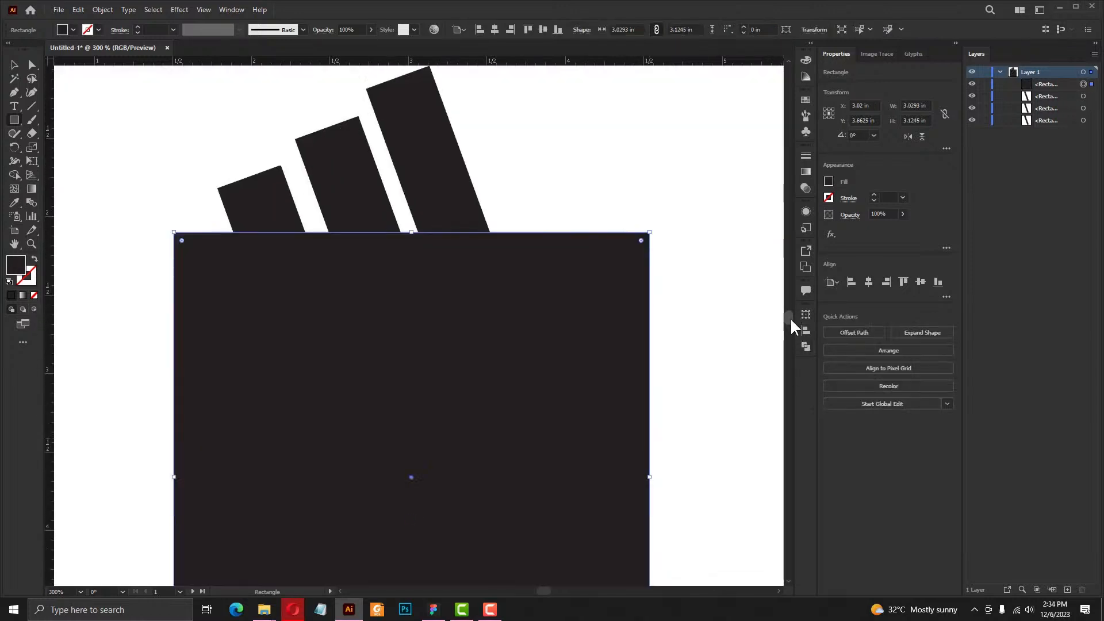
Select the bars and the large rectangle and use Shape Builder to remove the rectangle with the bar parts it covers
click(15, 65)
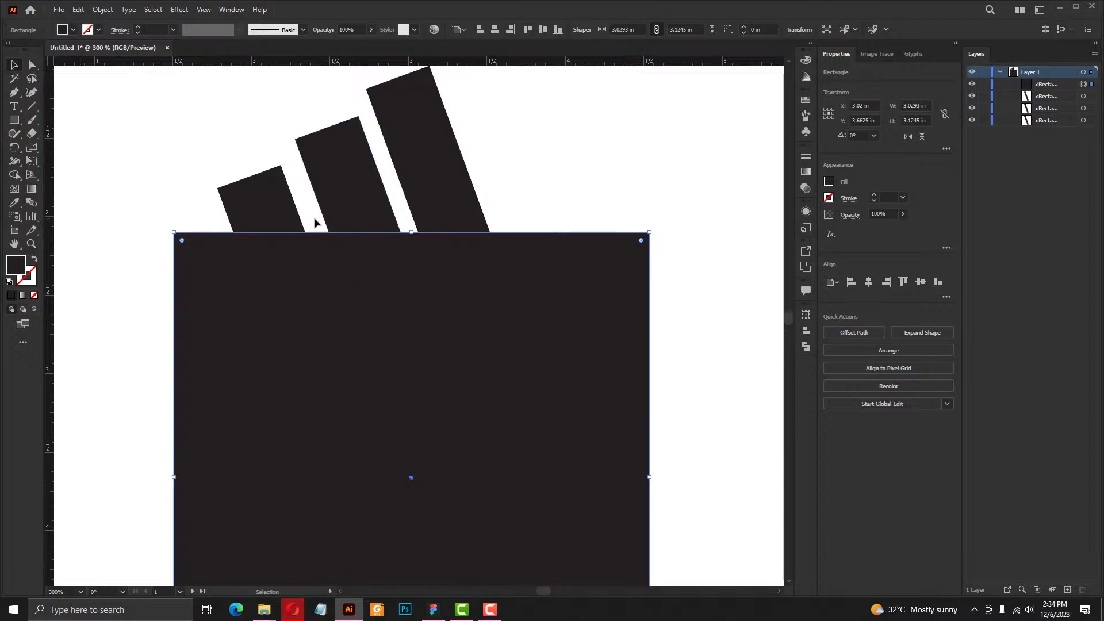
scroll(315, 219, down, 1)
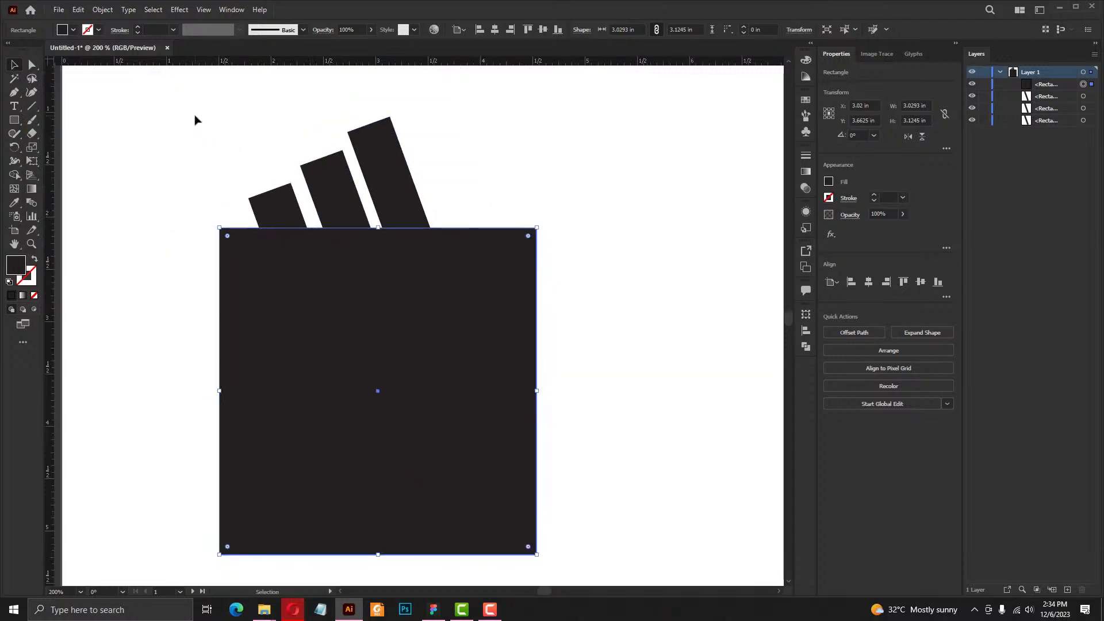
drag(194, 116, 556, 443)
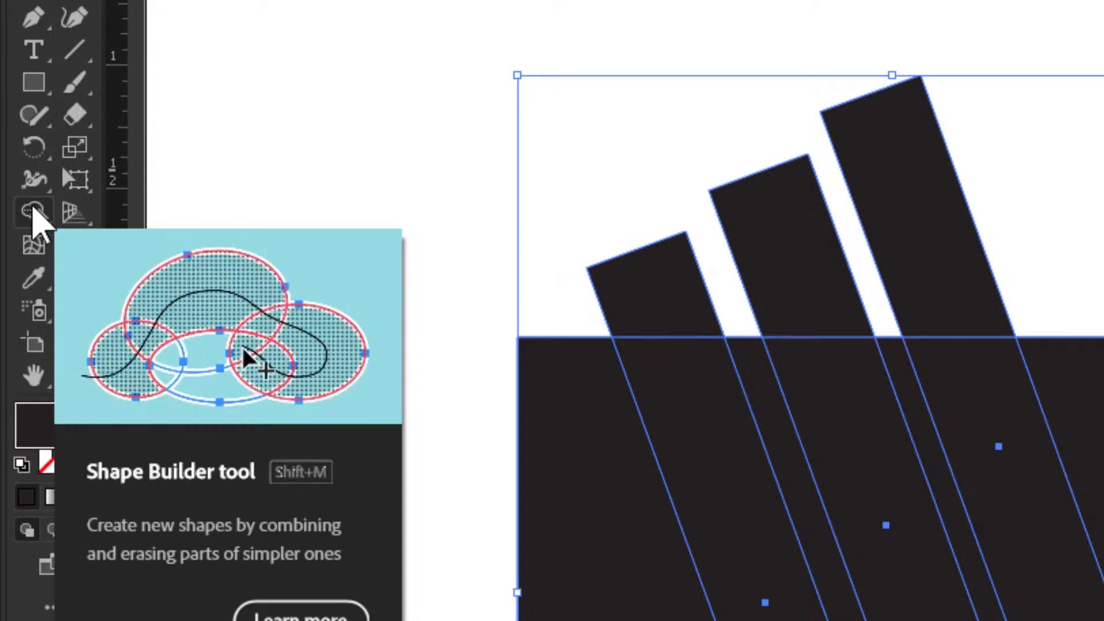
click(32, 209)
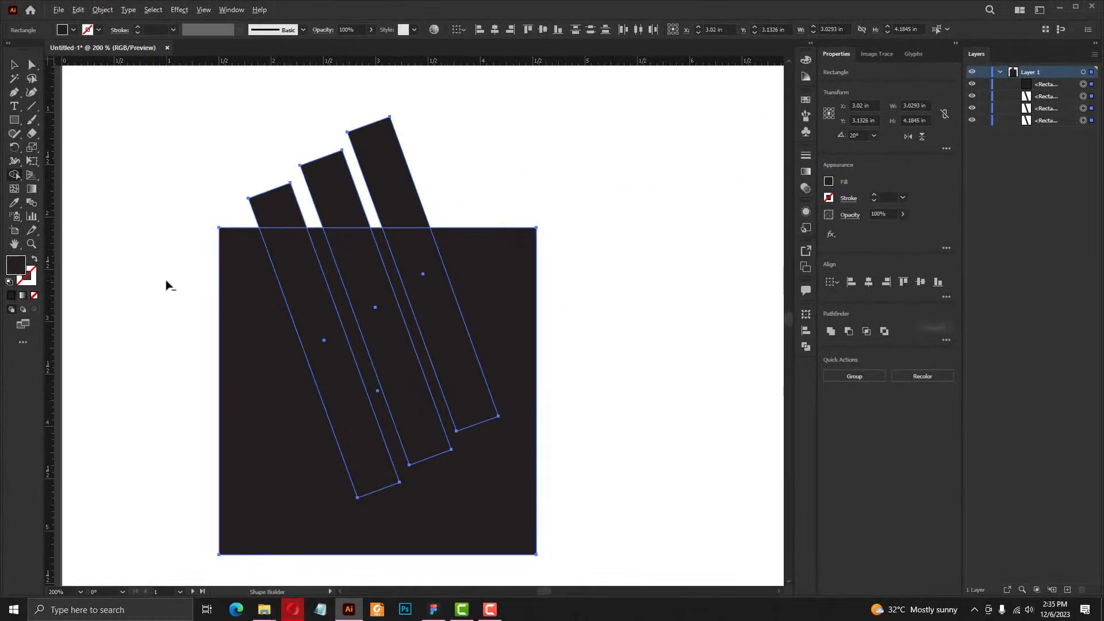
drag(169, 288, 587, 299)
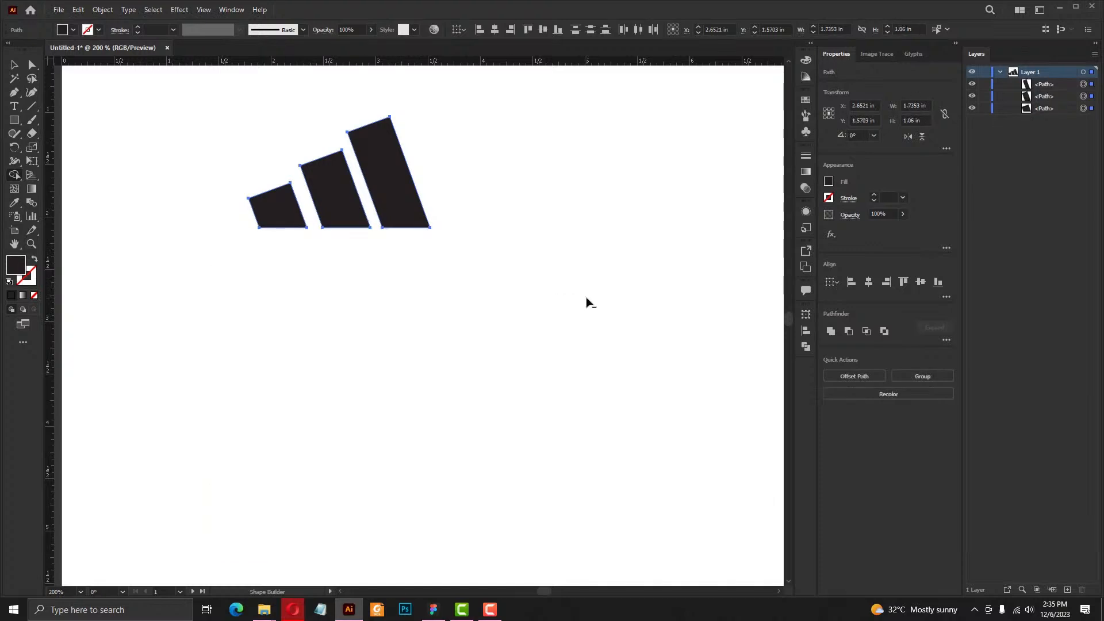
Reposition the three trimmed bars to about X 2.21 in, Y 1.82 in on the first artboard and deselect them
click(14, 65)
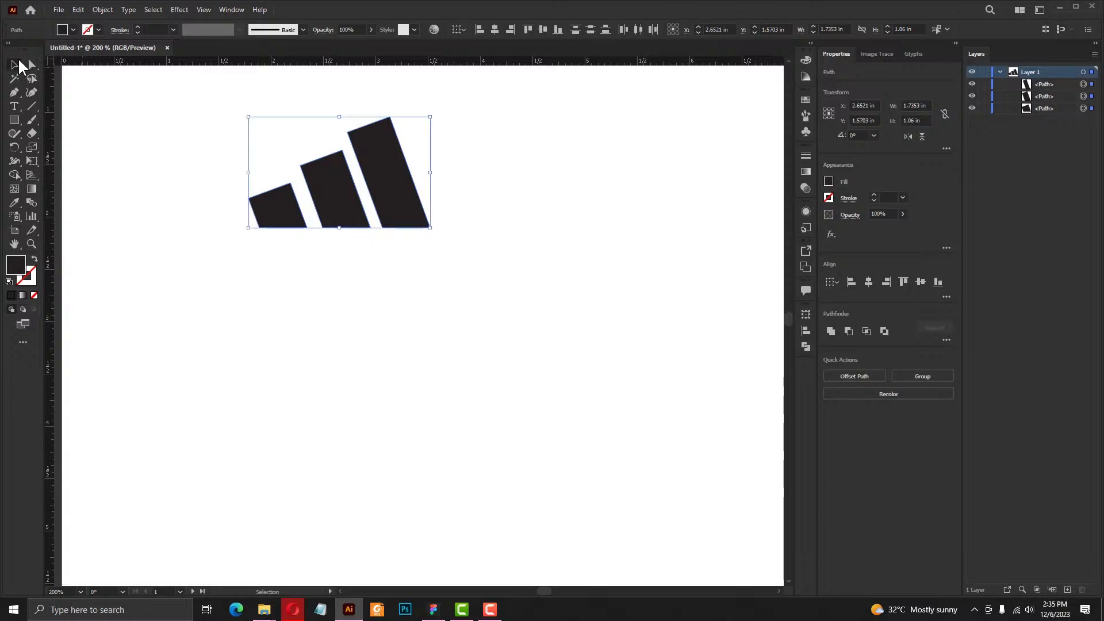
drag(356, 192, 217, 217)
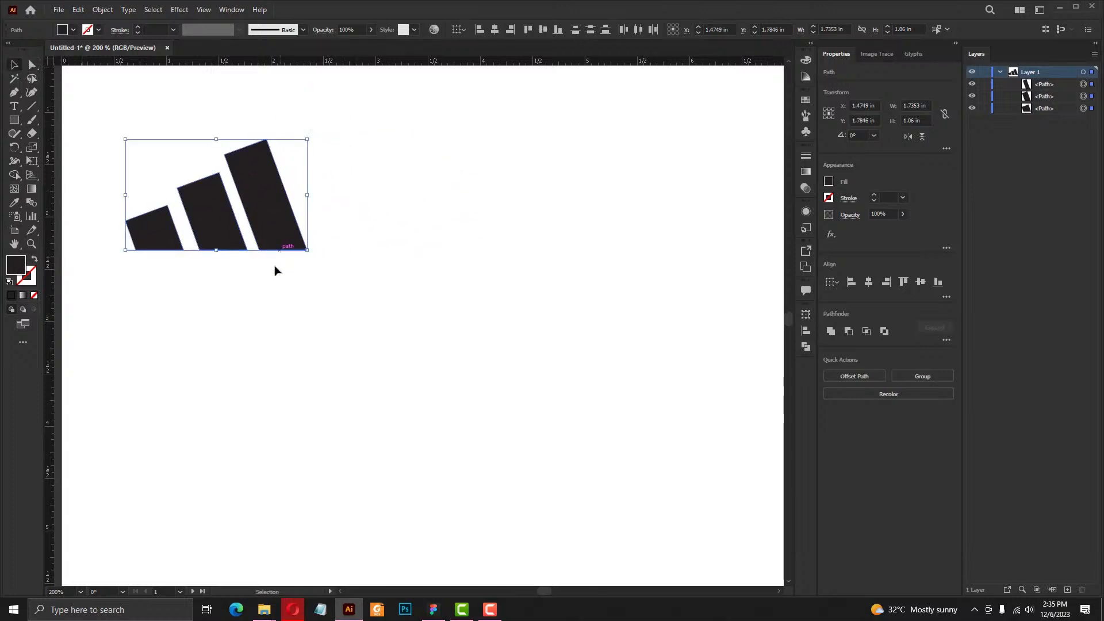
drag(287, 273, 355, 279)
drag(326, 242, 403, 246)
click(294, 327)
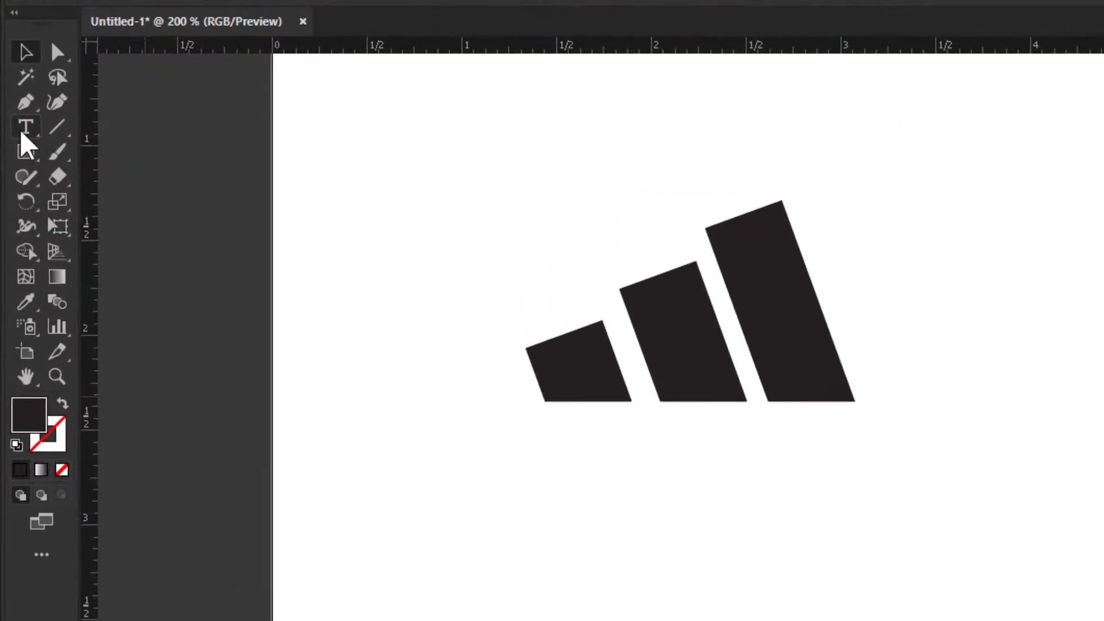
Add the text "adidas" just below the three bars
click(26, 125)
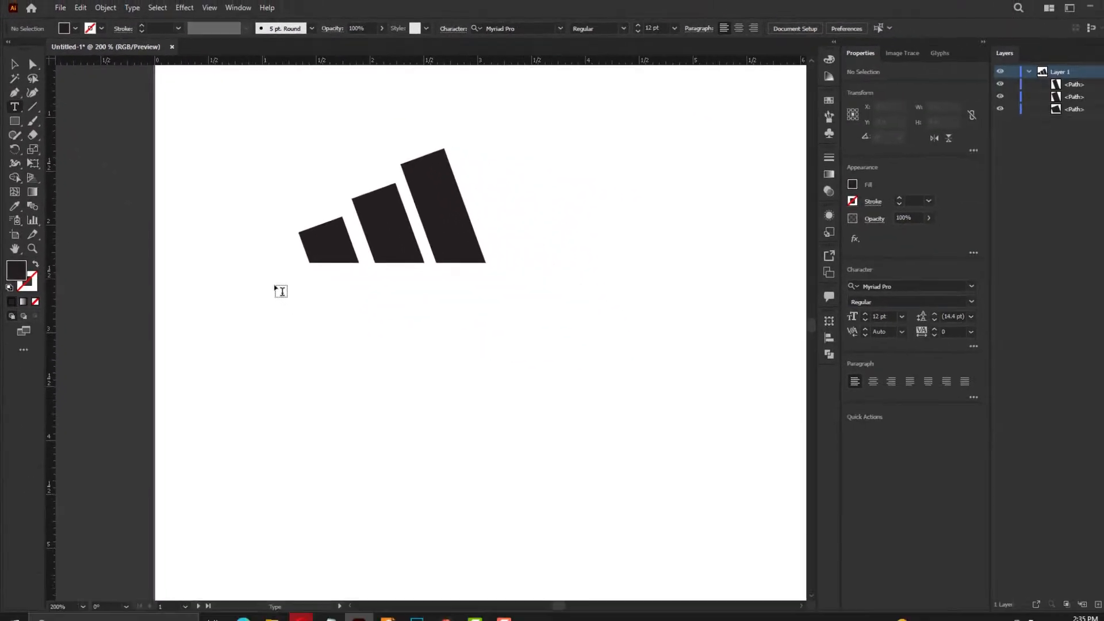
click(299, 288)
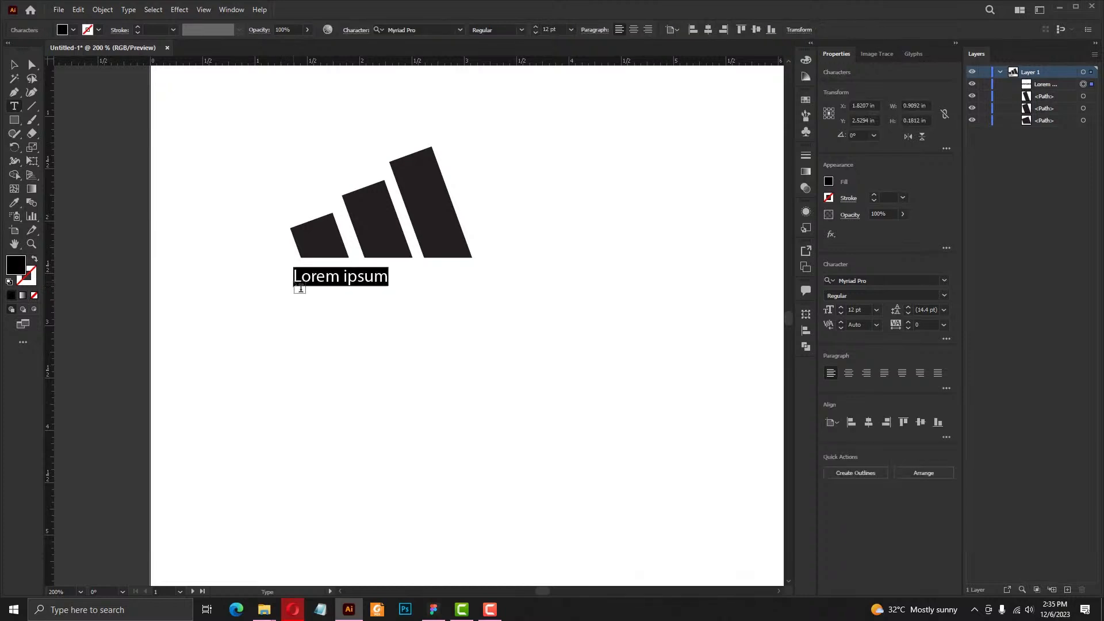
text(adidas)
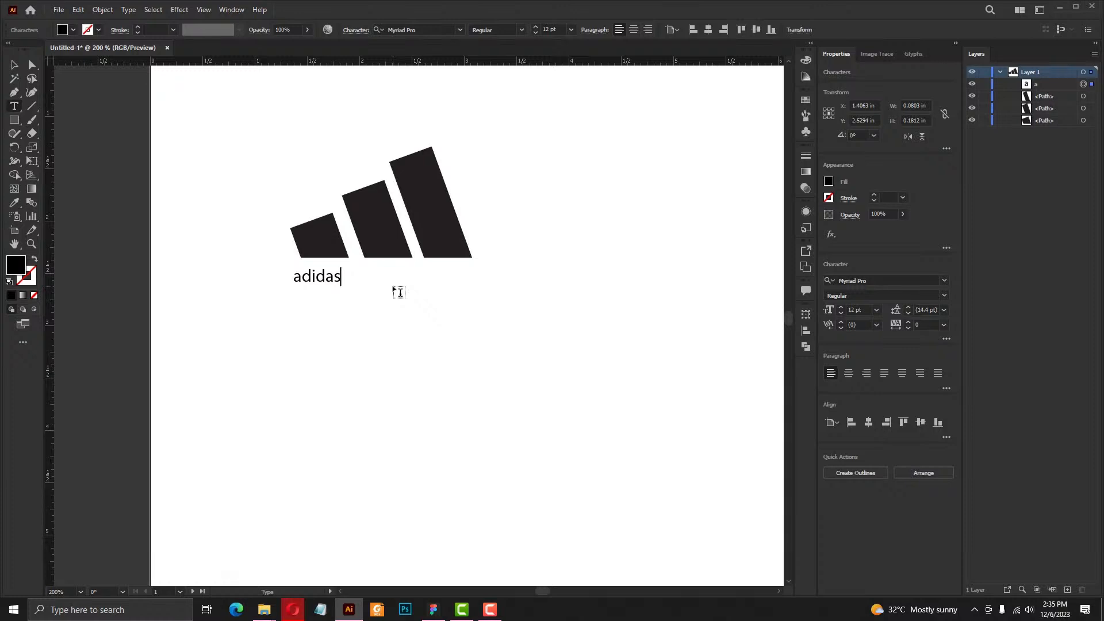
key(Escape)
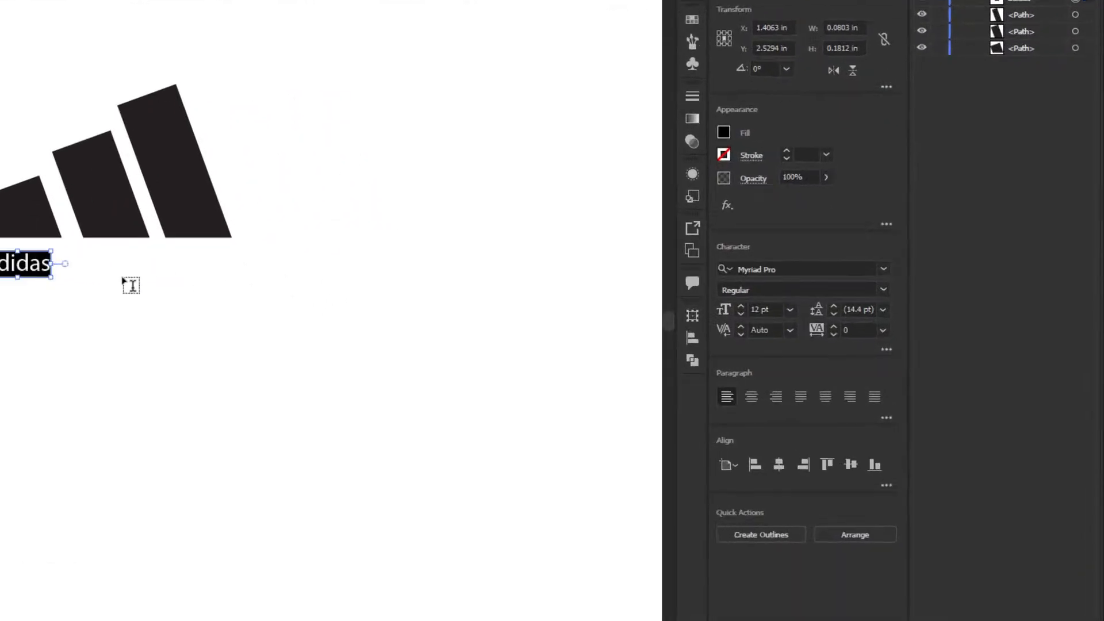
Change the adidas text's font to ITC Avant Garde Gothic Bold
click(601, 247)
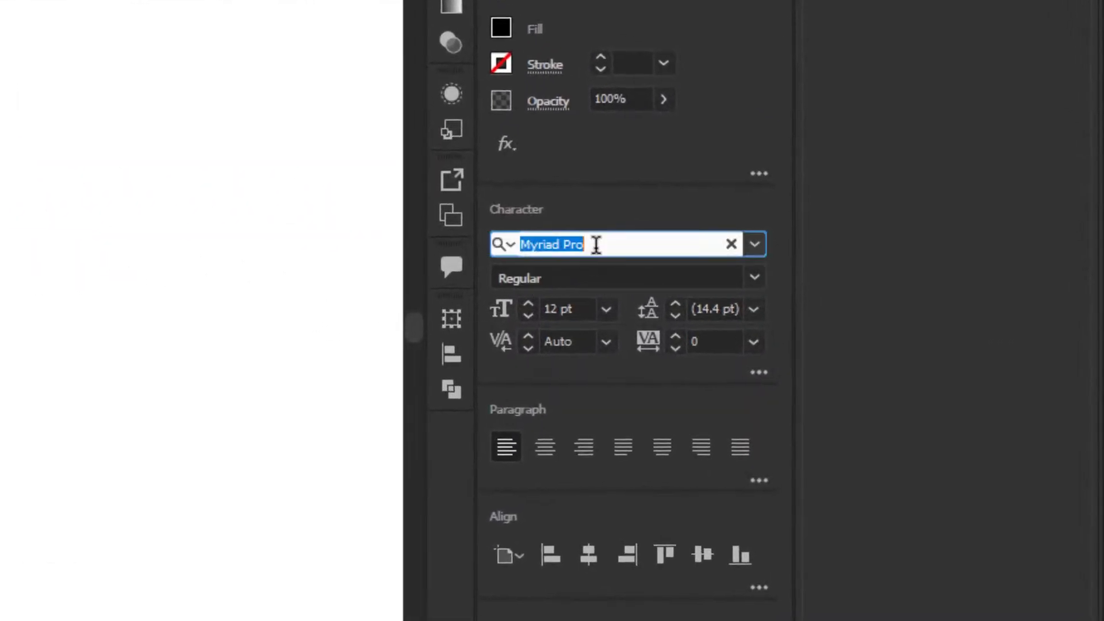
text(avan)
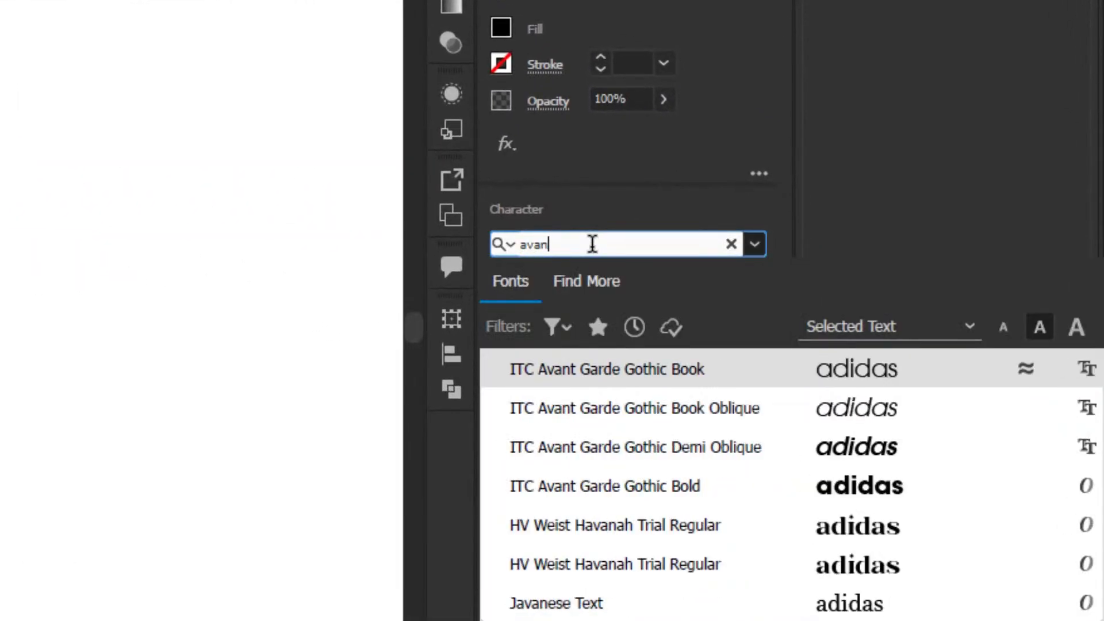
click(896, 502)
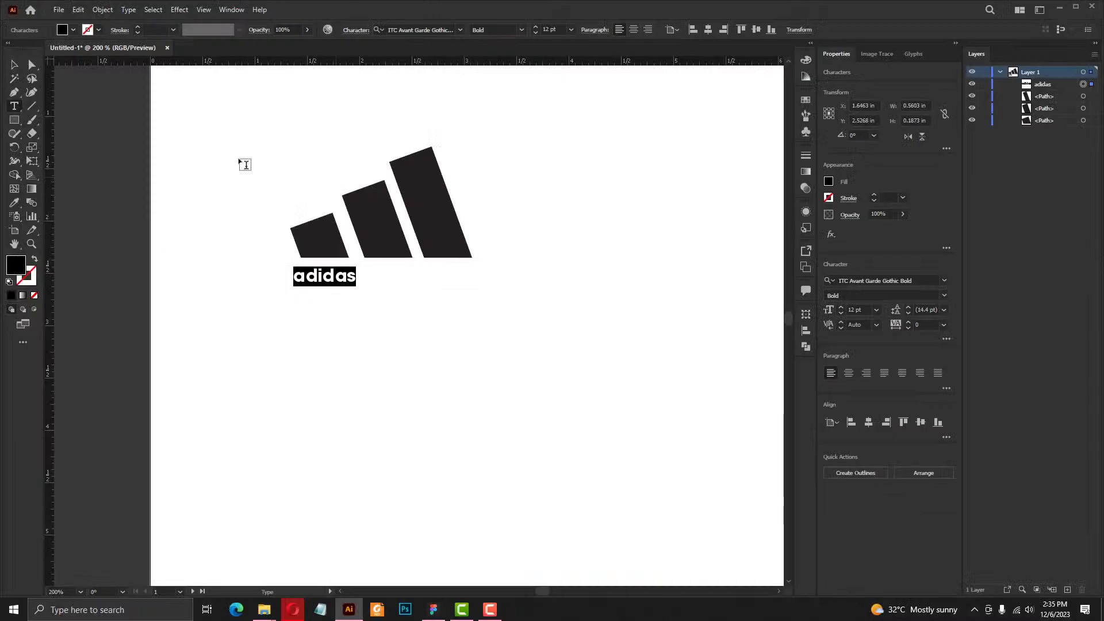
Enlarge the adidas text to about 34.25 pt to match the bars' width and move it flush beneath their lower edge
key(Escape)
drag(356, 277, 472, 284)
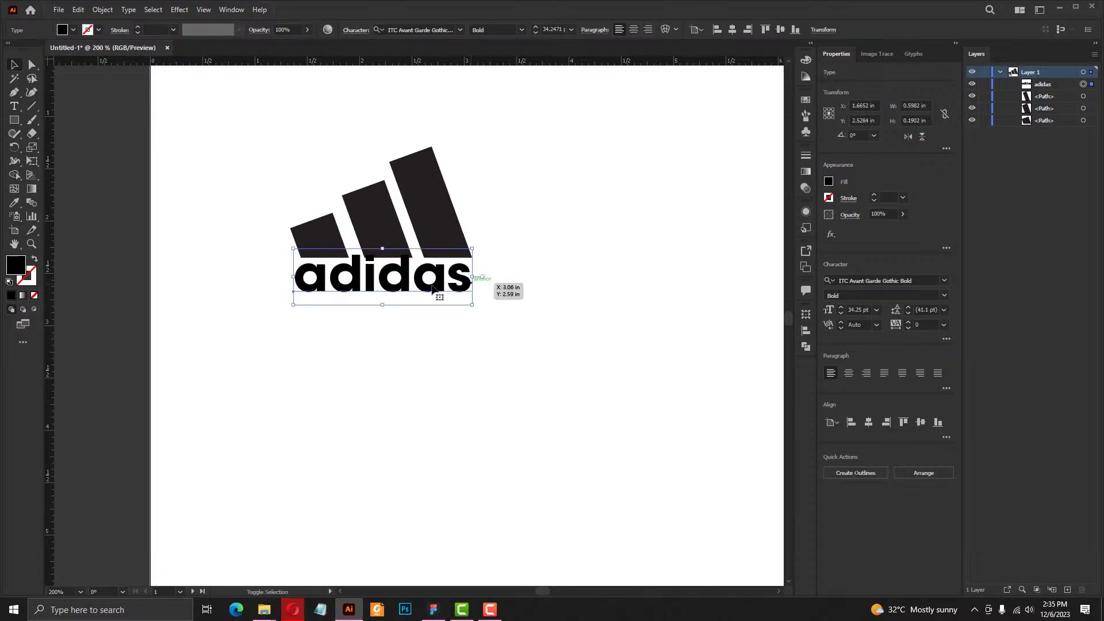
drag(406, 278, 441, 320)
scroll(409, 279, up, 7)
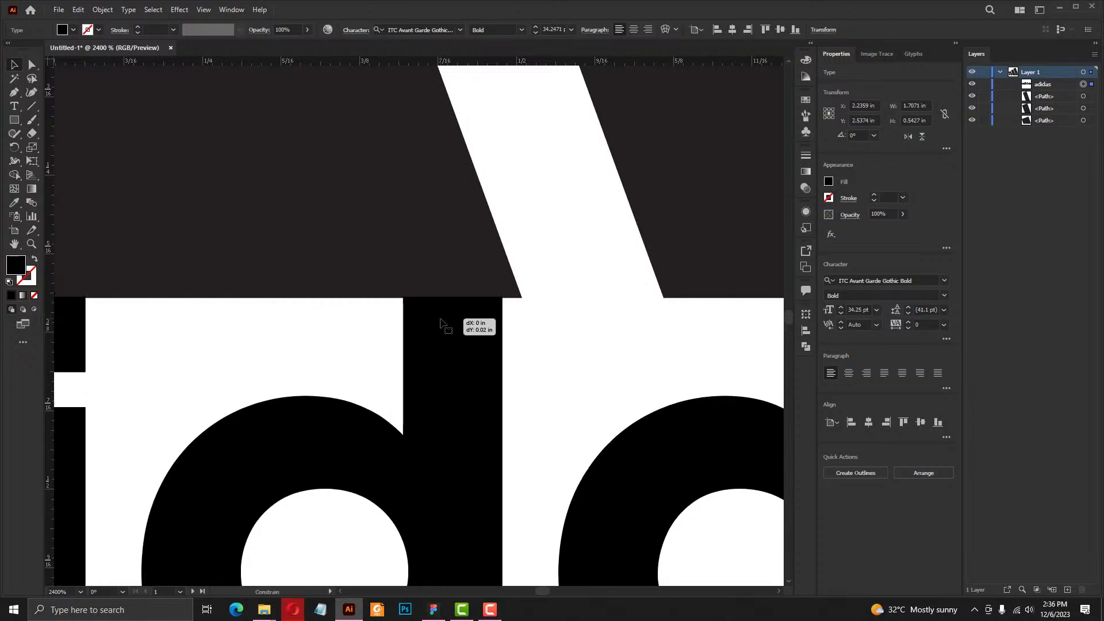
drag(440, 320, 439, 320)
key(ctrl+0)
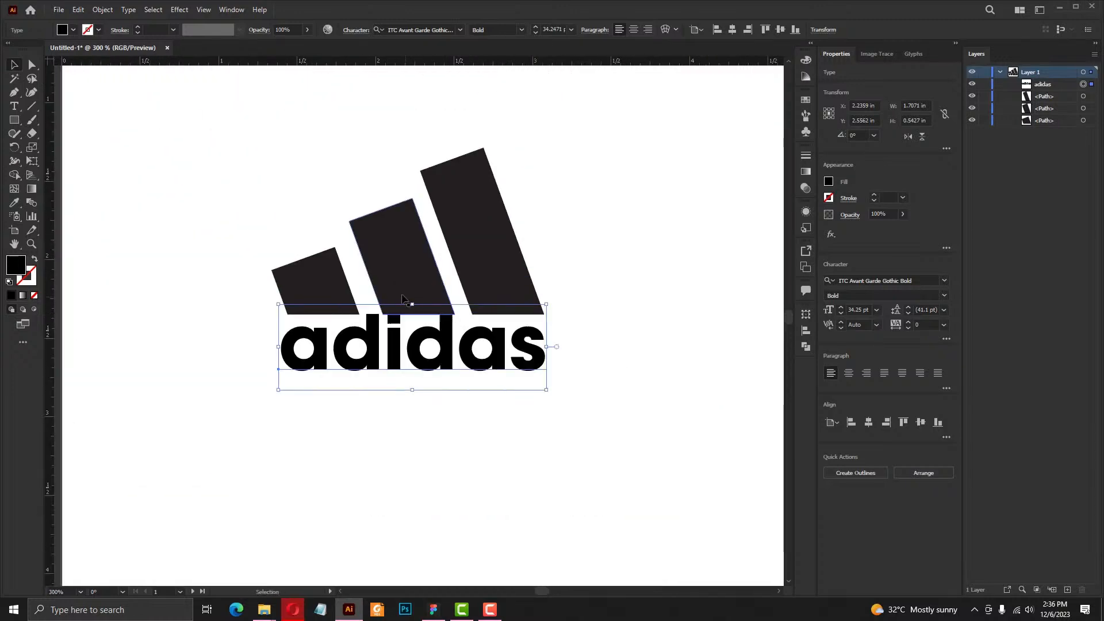
Set the fill of the three Adidas bars to pure black, hex 000000, and deselect them
key(ctrl+a)
drag(548, 157, 293, 280)
drag(575, 153, 219, 276)
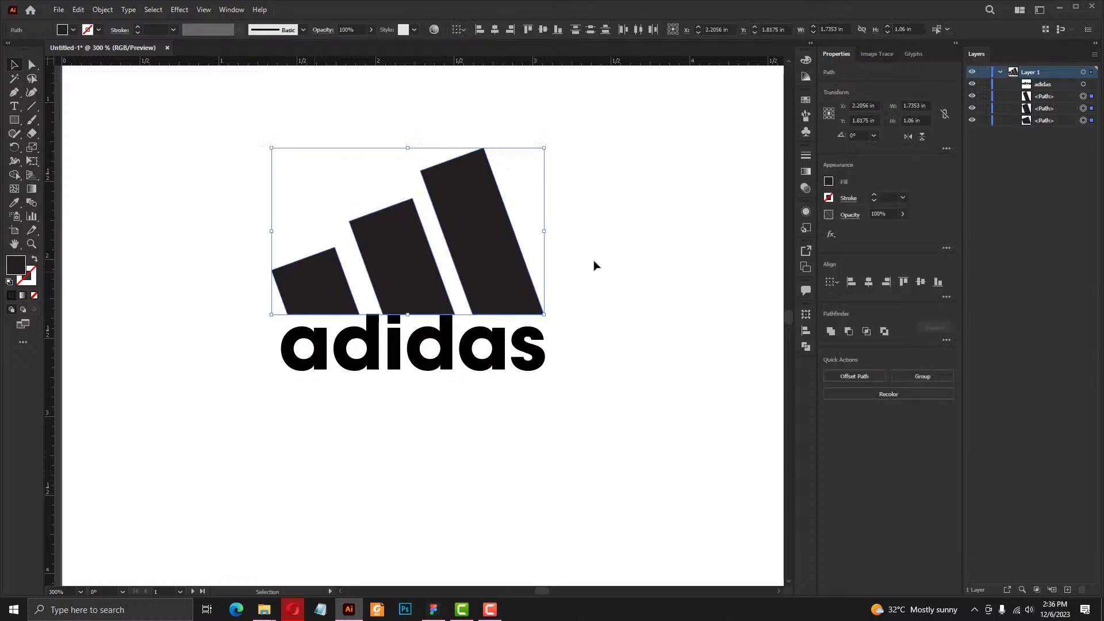
click(828, 183)
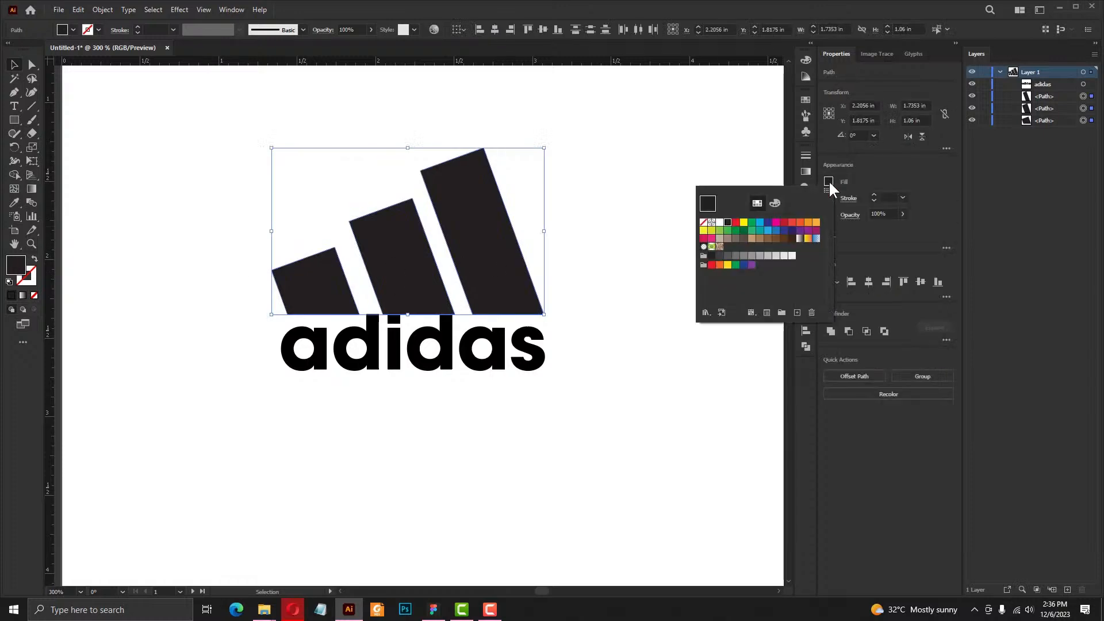
click(829, 183)
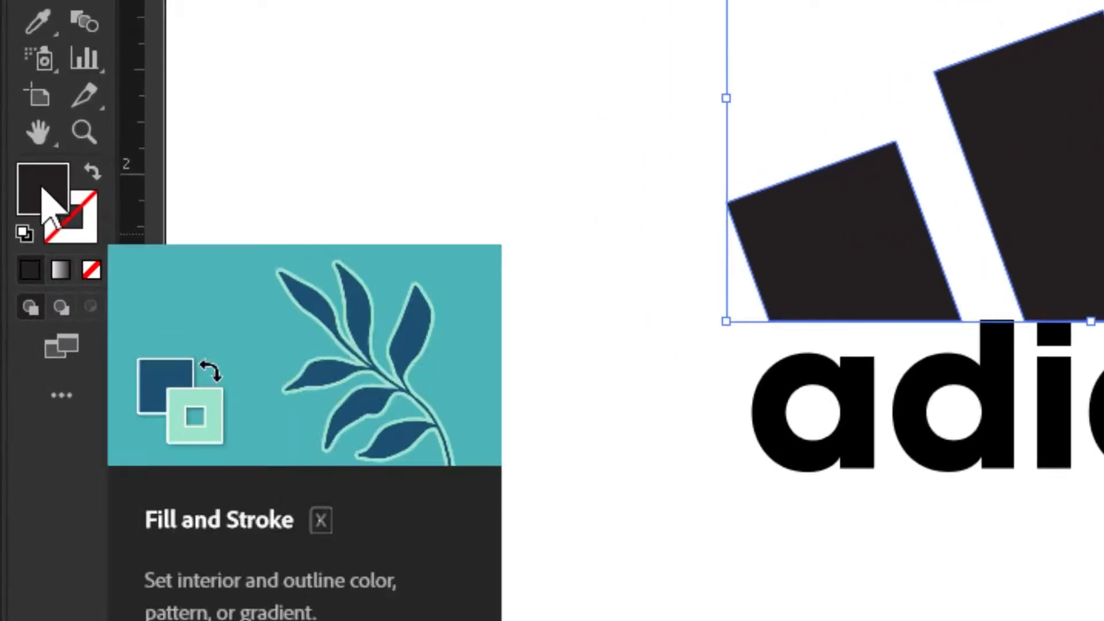
double_click(42, 187)
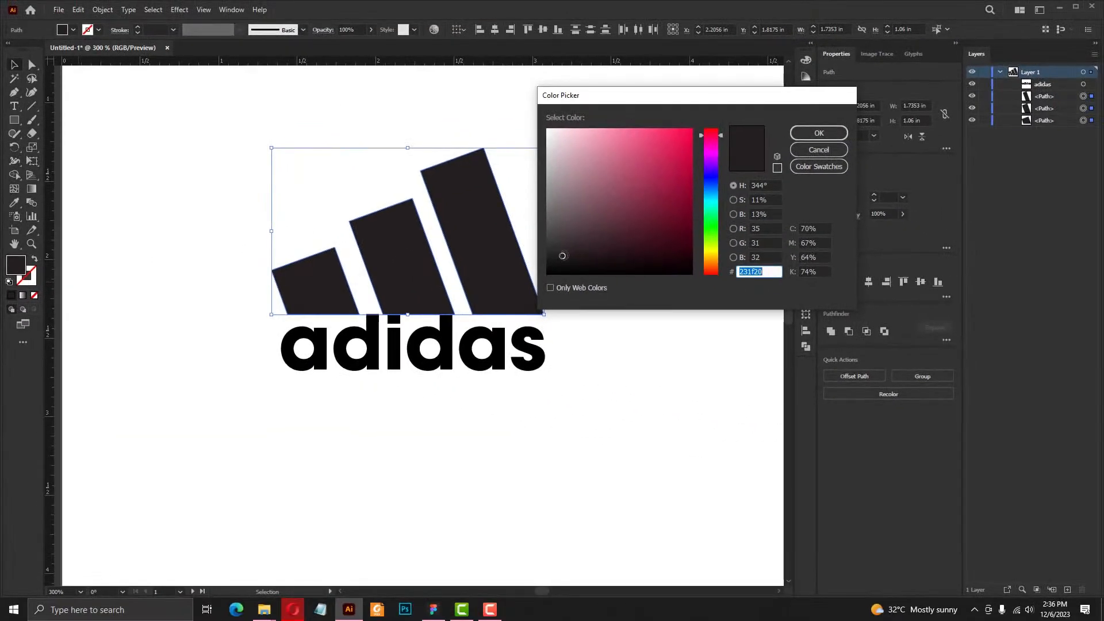
text(000000)
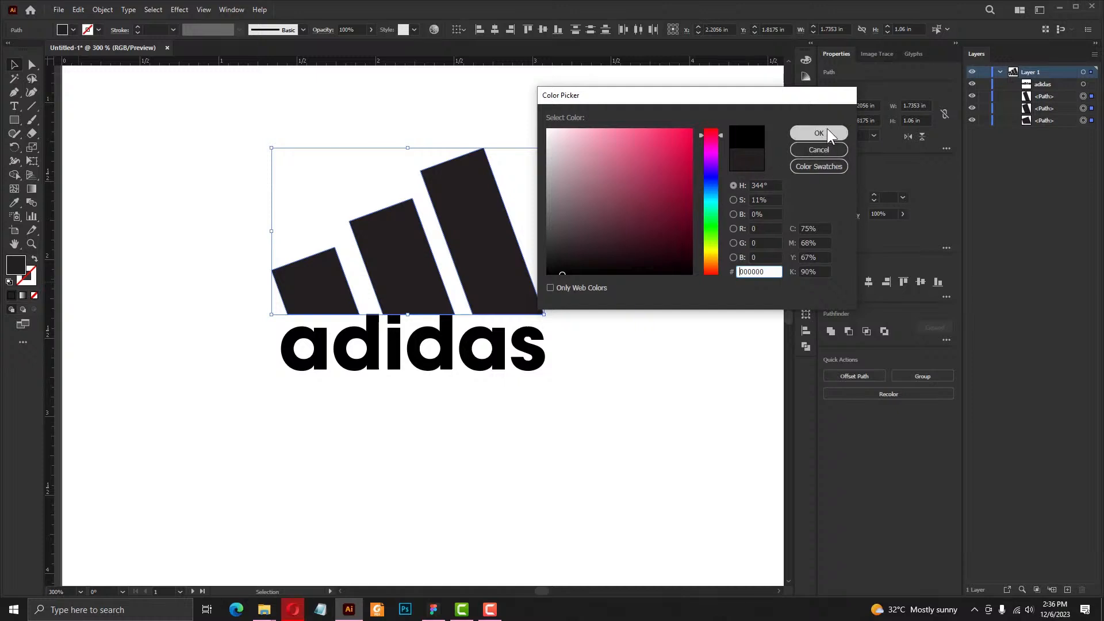
mouse_move(590, 252)
mouse_down()
mouse_move(658, 202)
mouse_move(611, 181)
mouse_move(633, 175)
mouse_move(627, 287)
mouse_up()
click(818, 133)
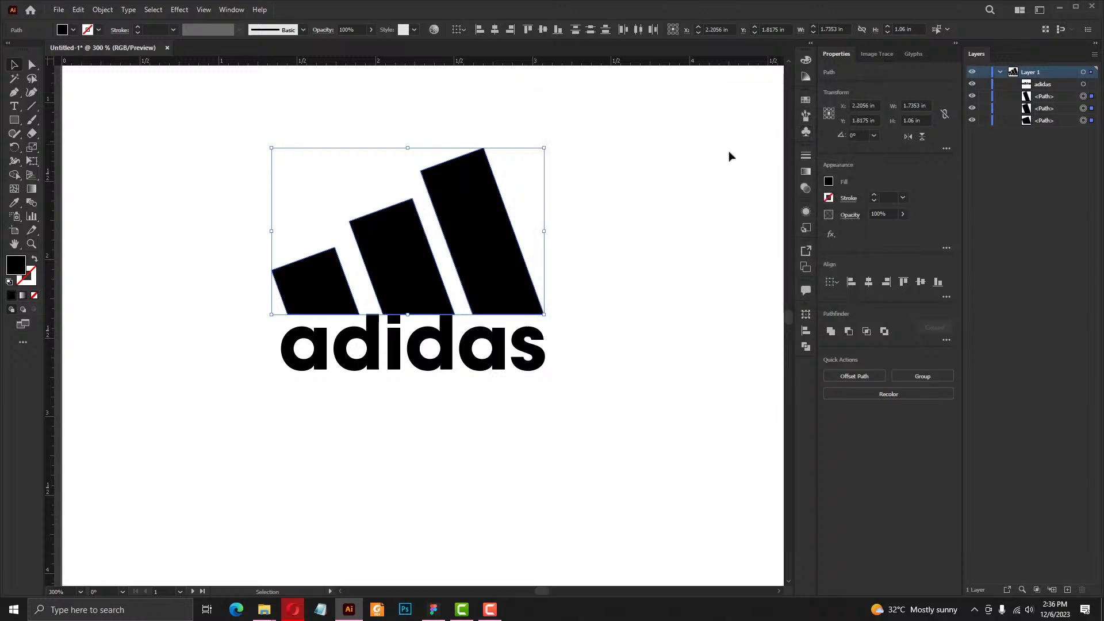
click(614, 239)
Activate the Ellipse tool over the empty area to the right of the Adidas logo on the first artboard
scroll(614, 241, down, 1)
drag(626, 252, 396, 253)
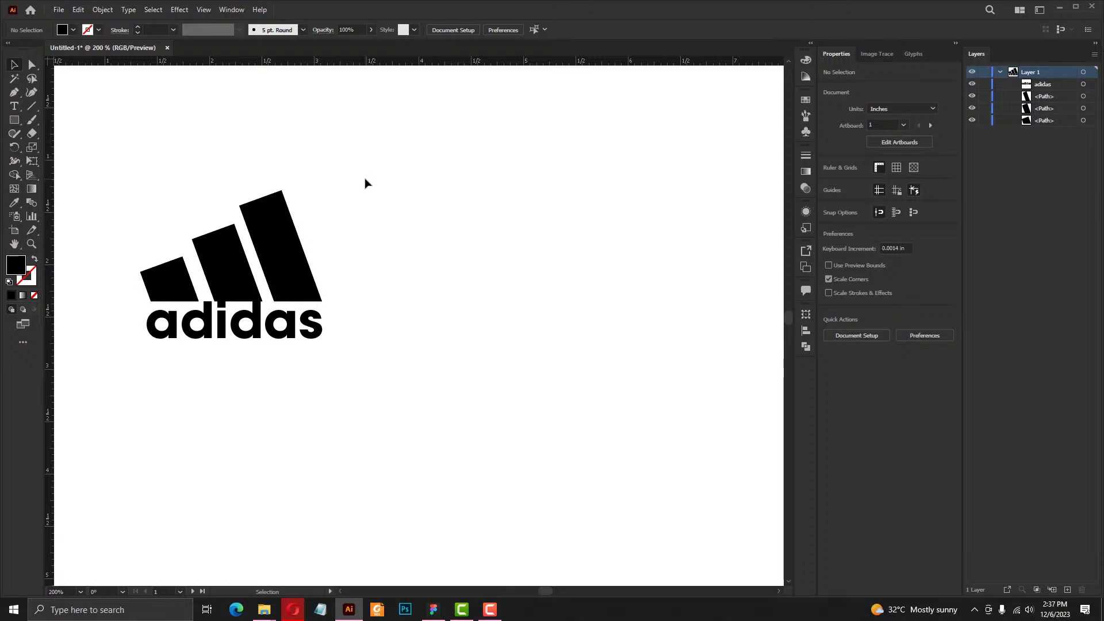
key(space)
drag(598, 238, 357, 244)
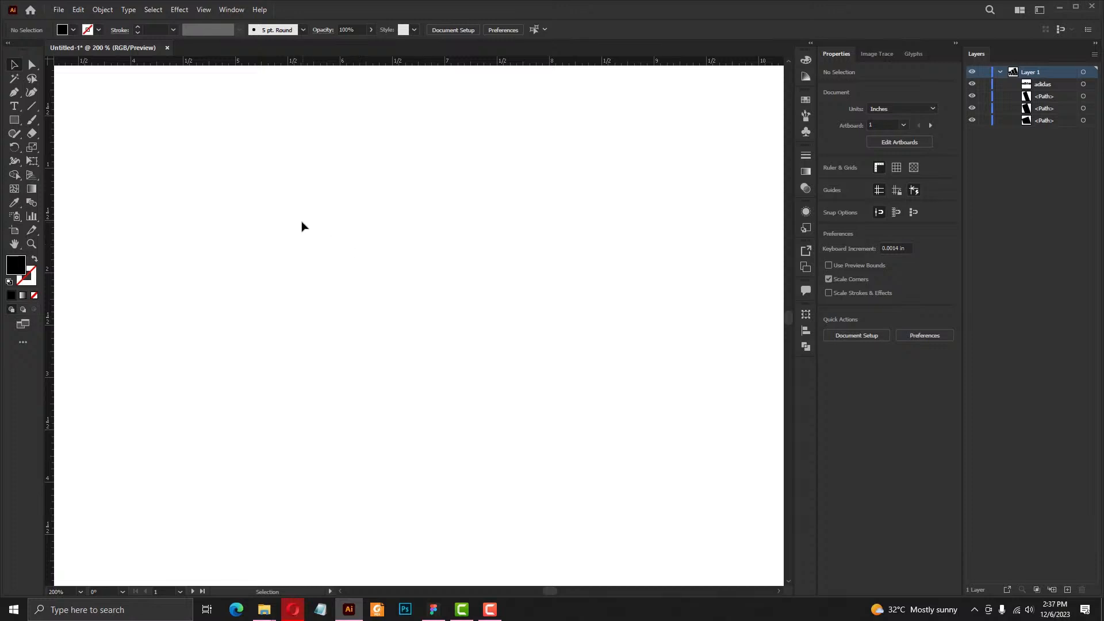
click(14, 120)
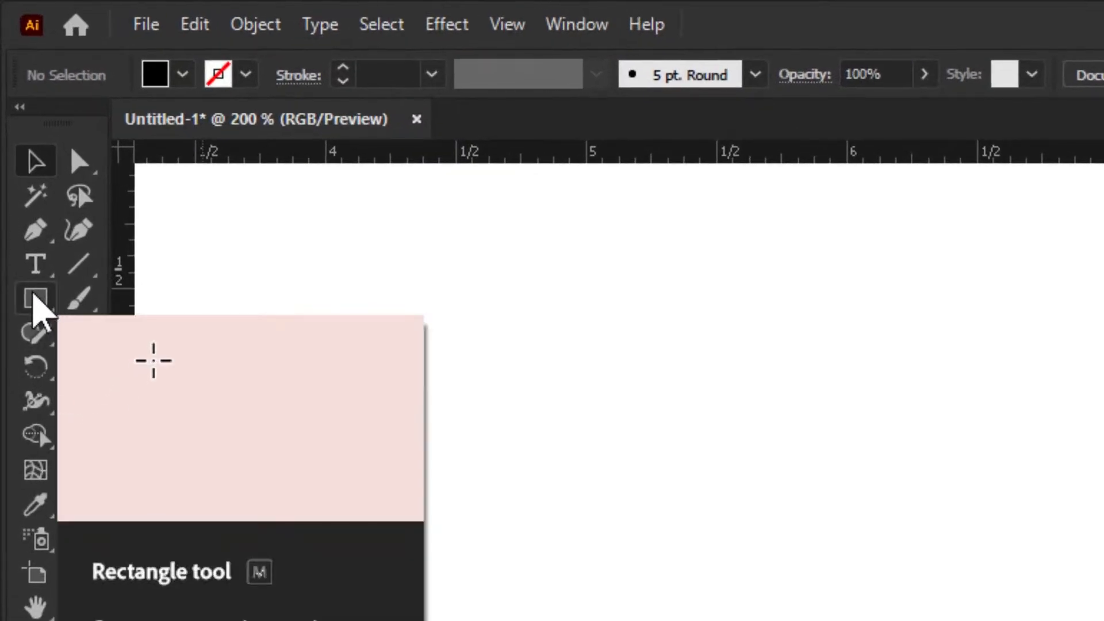
drag(33, 294, 138, 368)
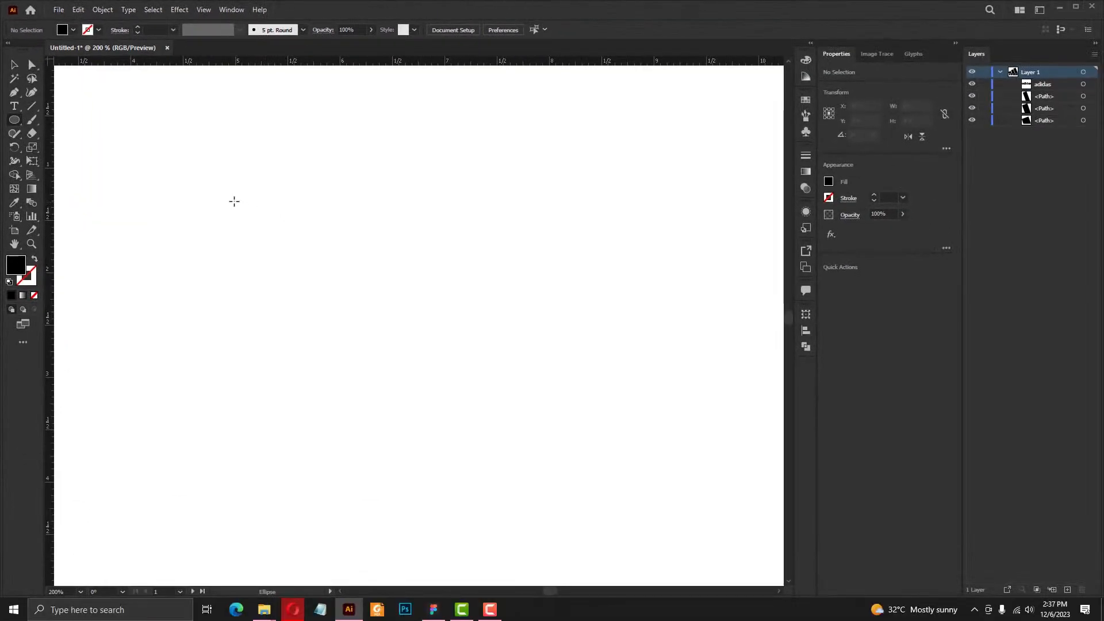
mouse_move(231, 195)
mouse_down()
mouse_move(226, 185)
mouse_move(327, 262)
mouse_move(472, 423)
mouse_up()
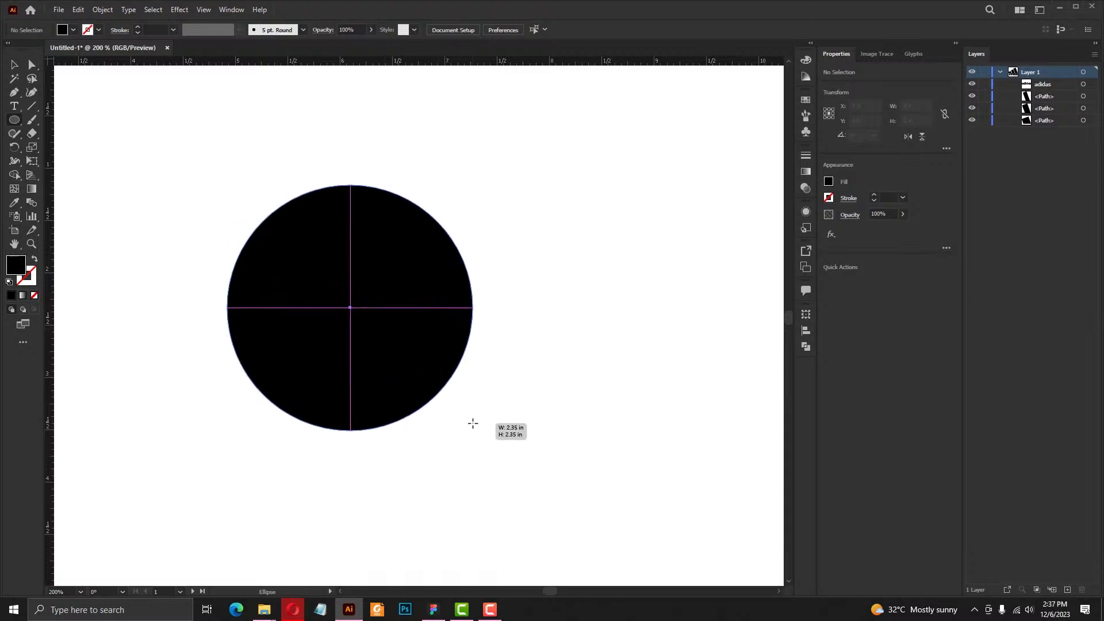
drag(473, 423, 472, 423)
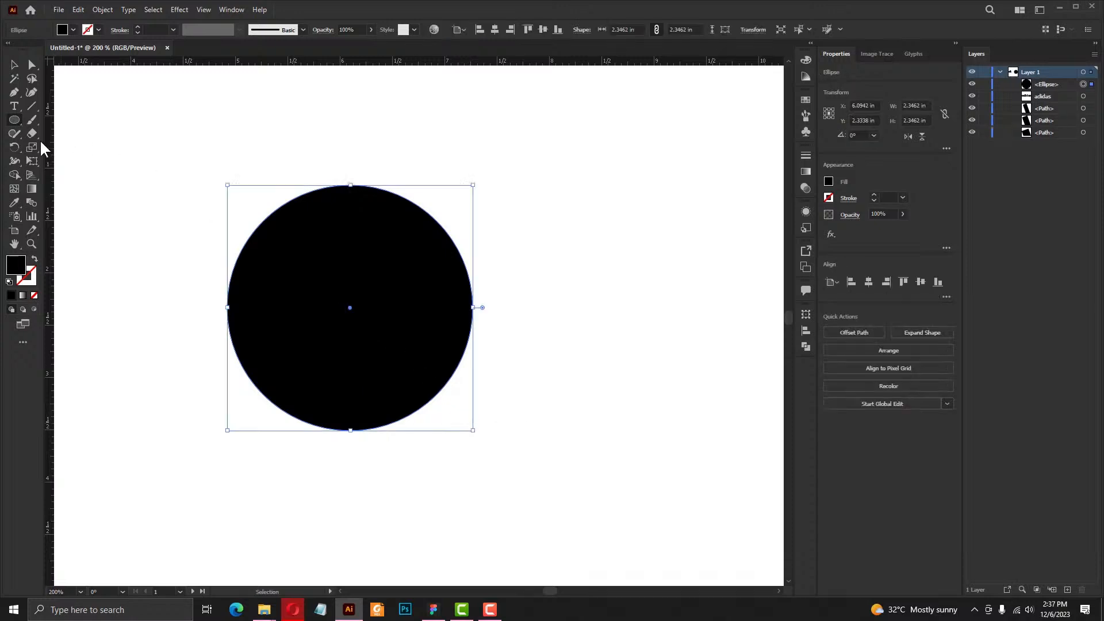
key(Delete)
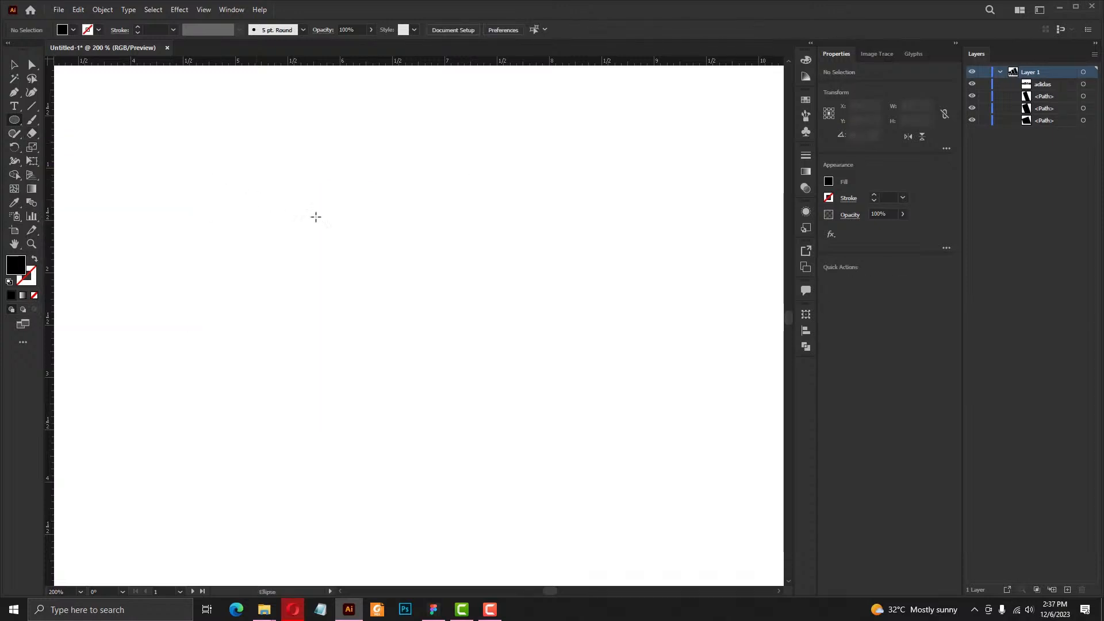
Draw a black circle about 2.27 in in diameter and place an overlapping copy about 1.14 in horizontally to its right
drag(286, 217, 398, 443)
drag(466, 479, 524, 456)
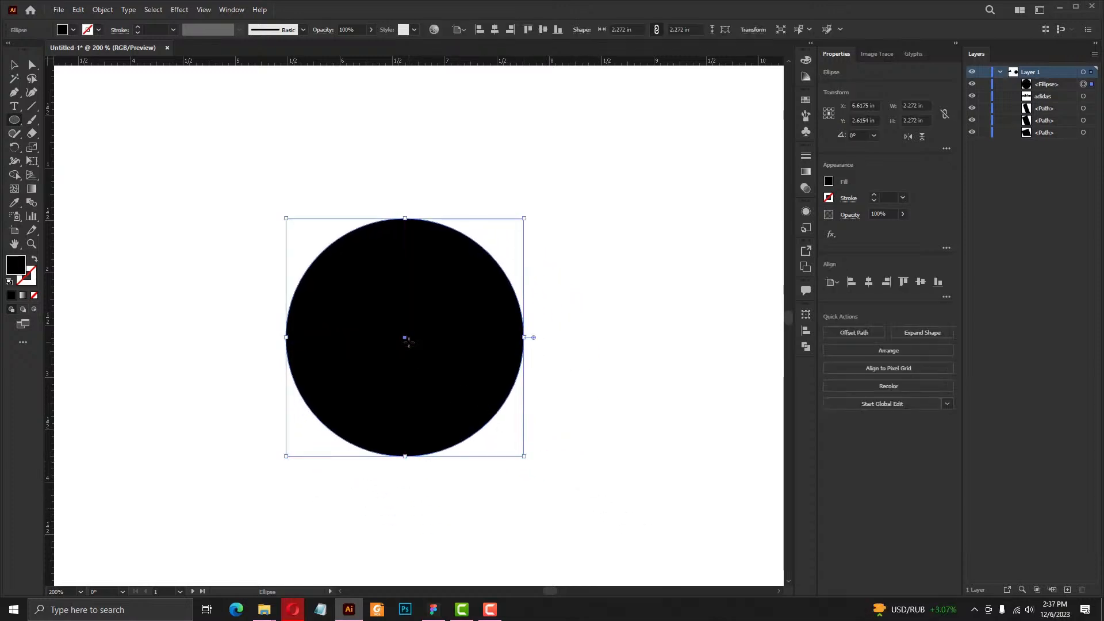
click(15, 65)
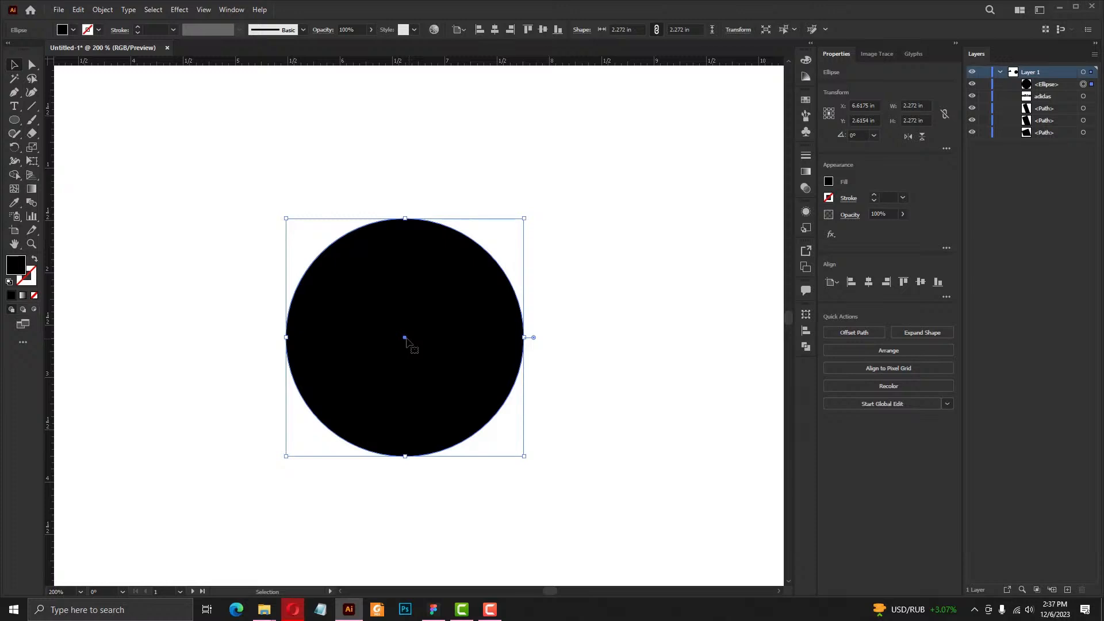
drag(406, 339, 521, 337)
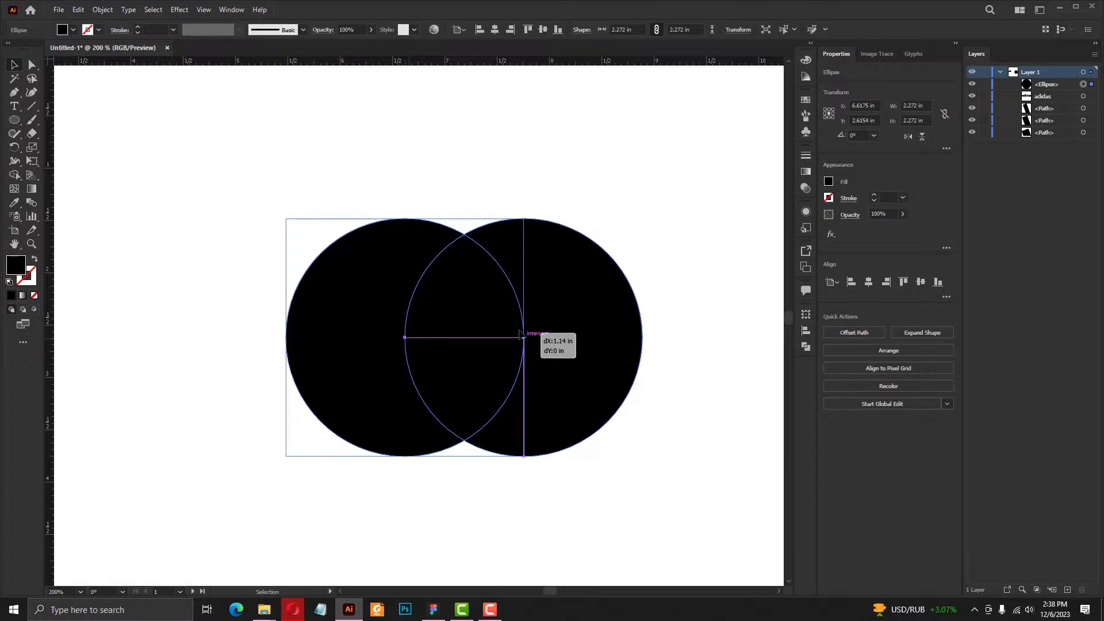
drag(521, 336, 520, 336)
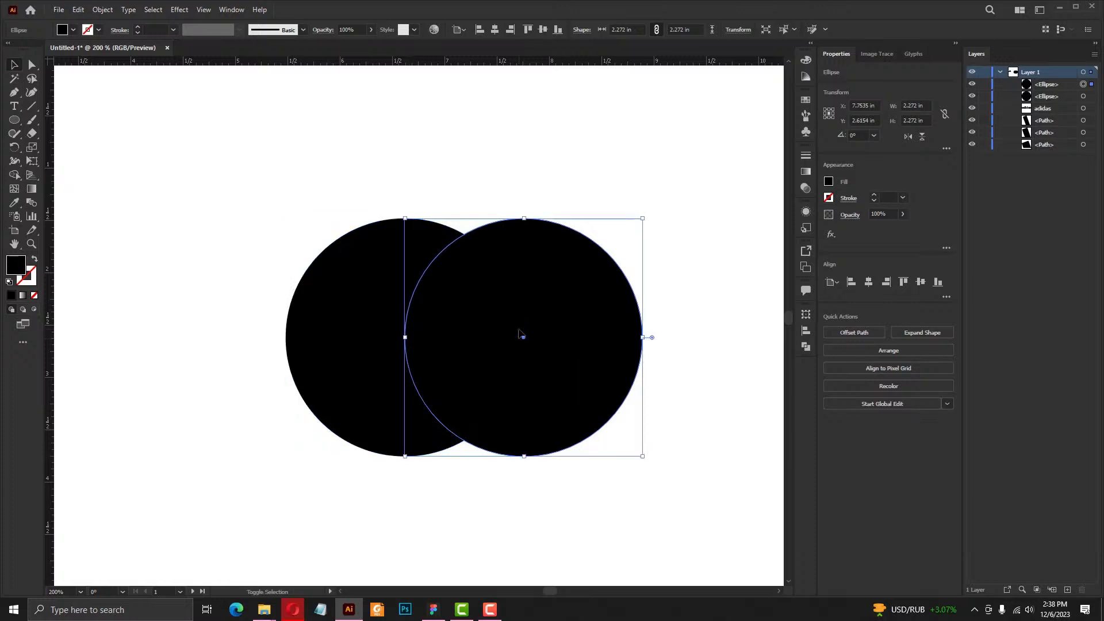
click(492, 183)
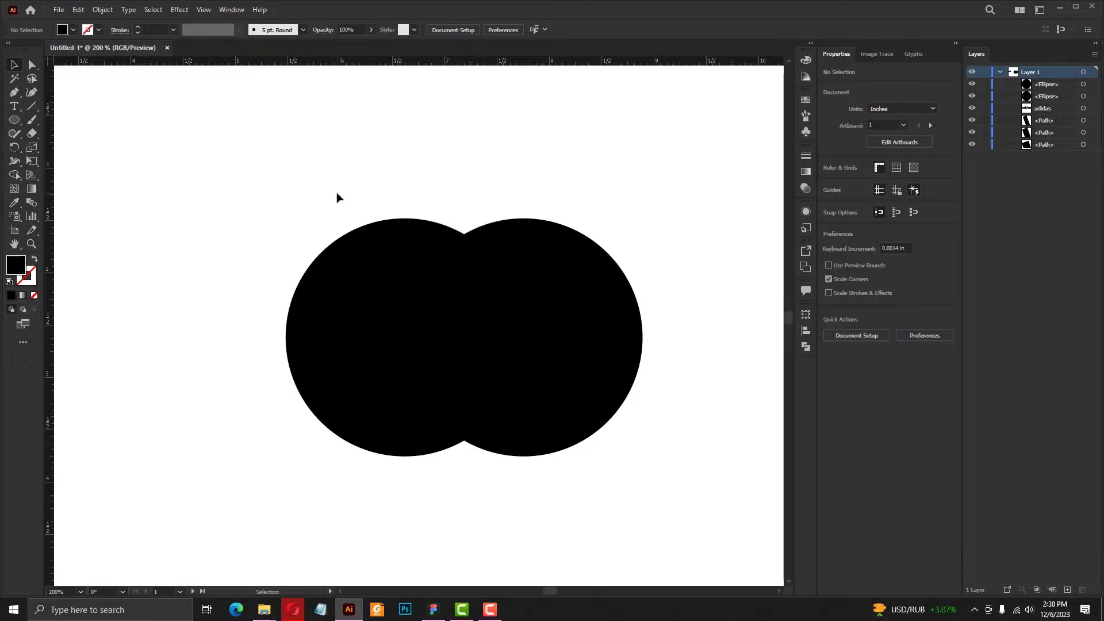
Unite the two overlapping circles into a single shape and move it up about 0.19 in
drag(336, 194, 594, 526)
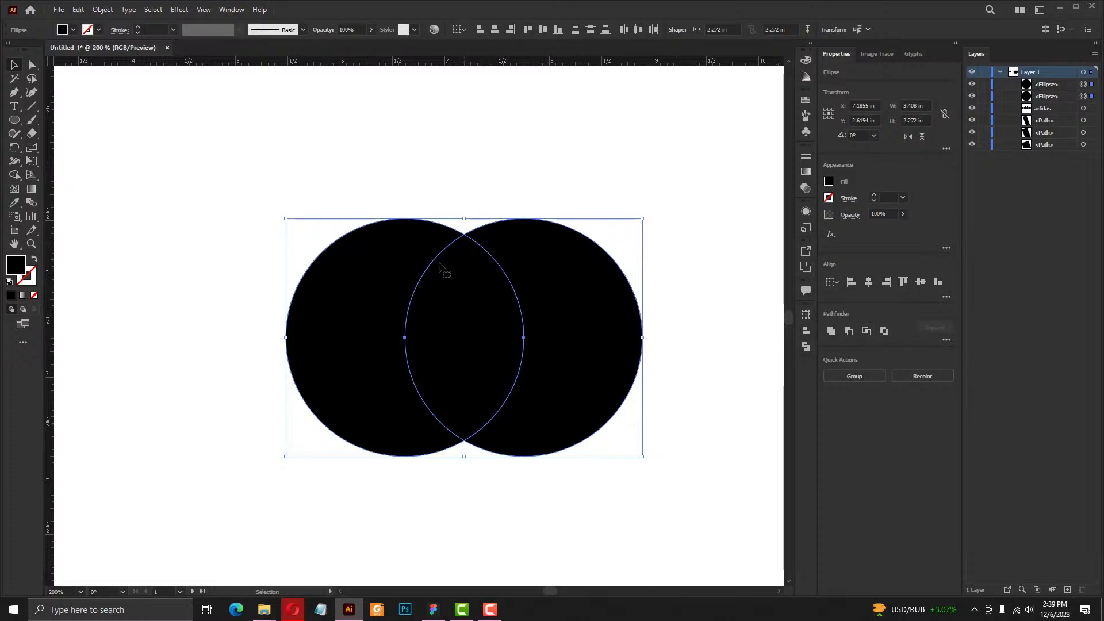
key(shift+m)
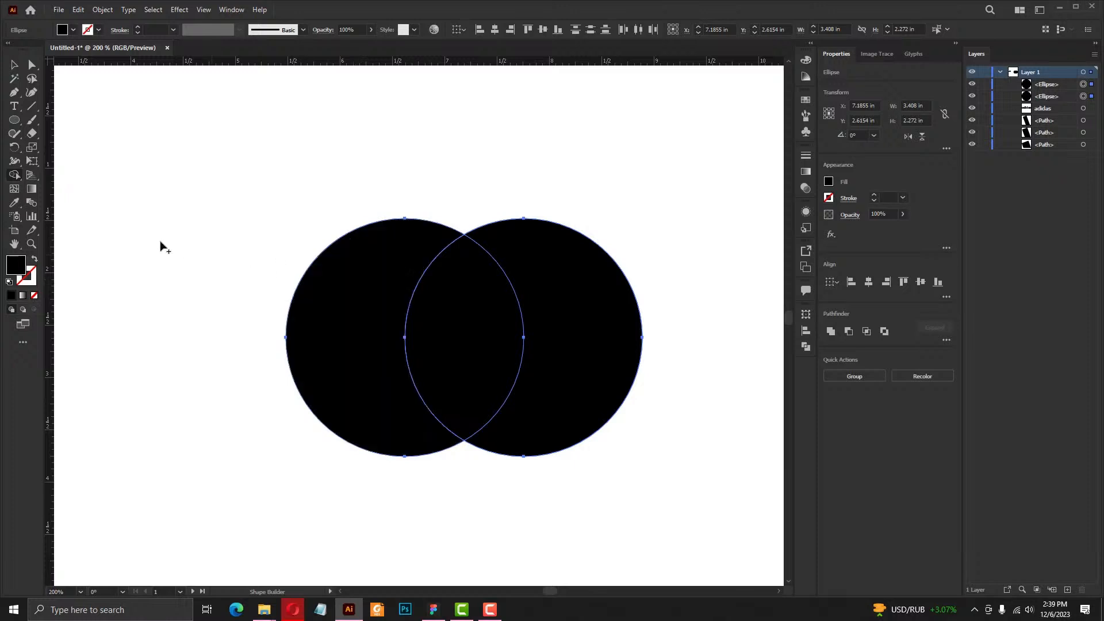
key(v)
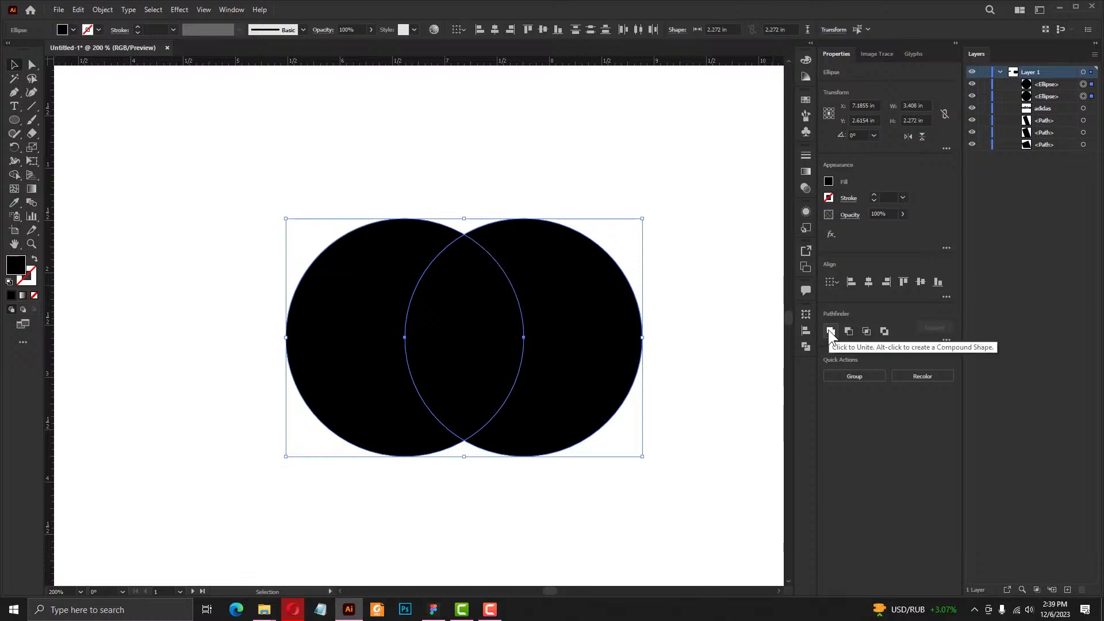
click(828, 331)
drag(454, 338, 453, 311)
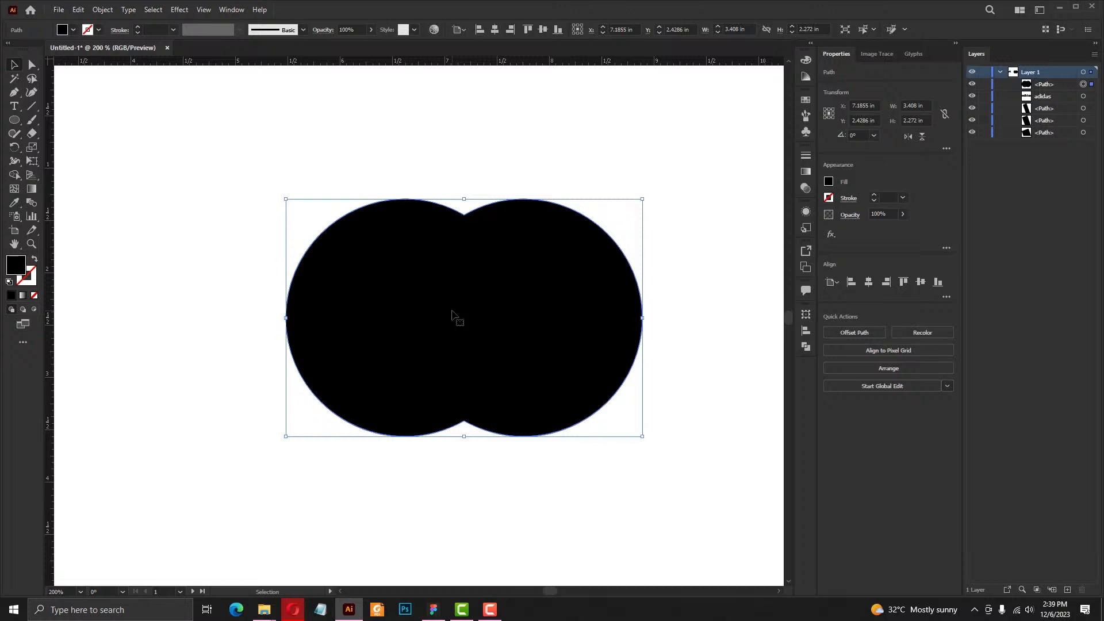
Move the united shape's three lower anchor points straight down about 0.72 in to form an apple silhouette
click(33, 67)
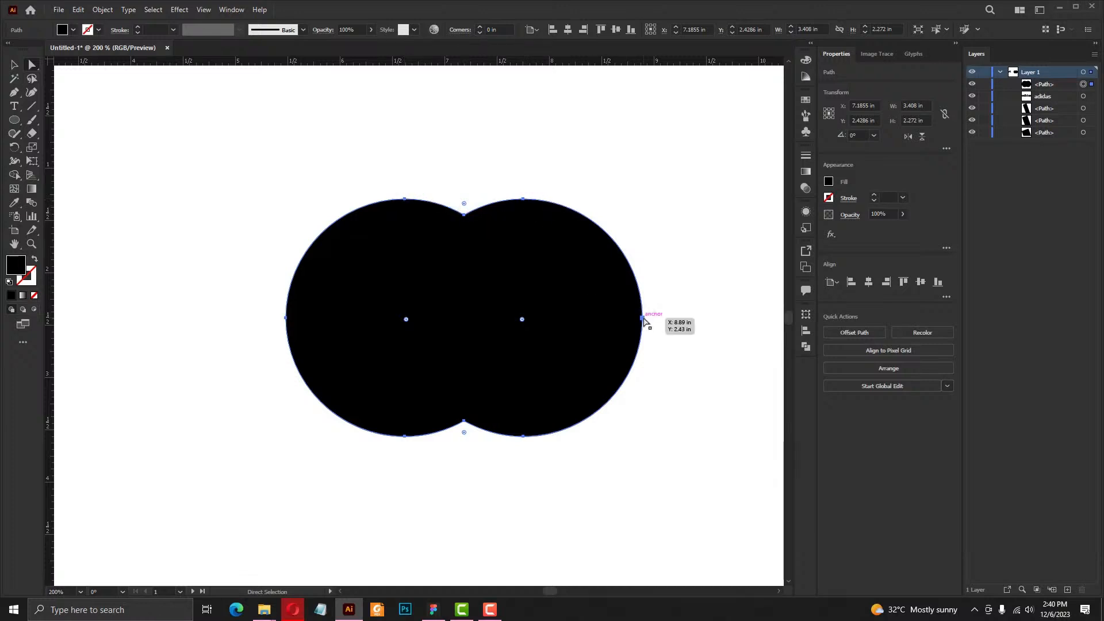
scroll(403, 202, up, 5)
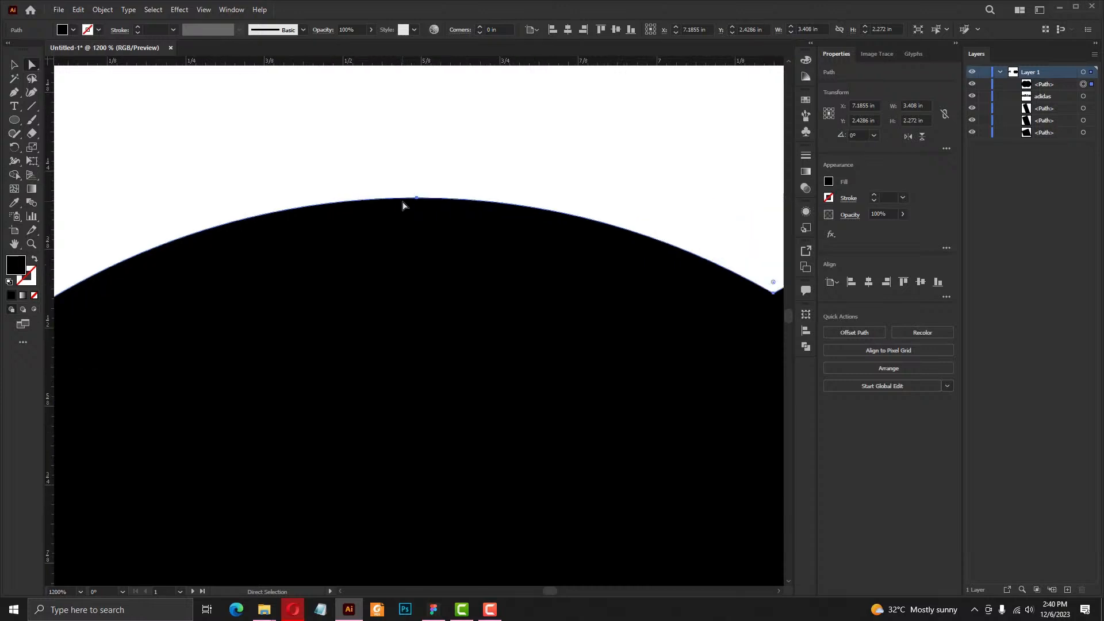
scroll(313, 177, down, 2)
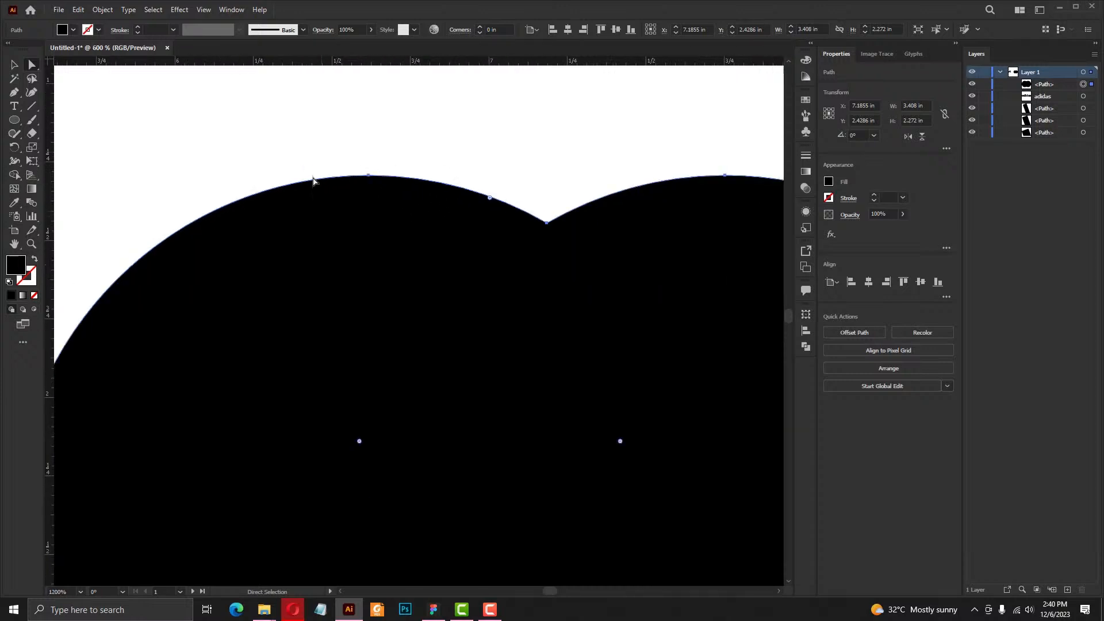
scroll(313, 178, down, 3)
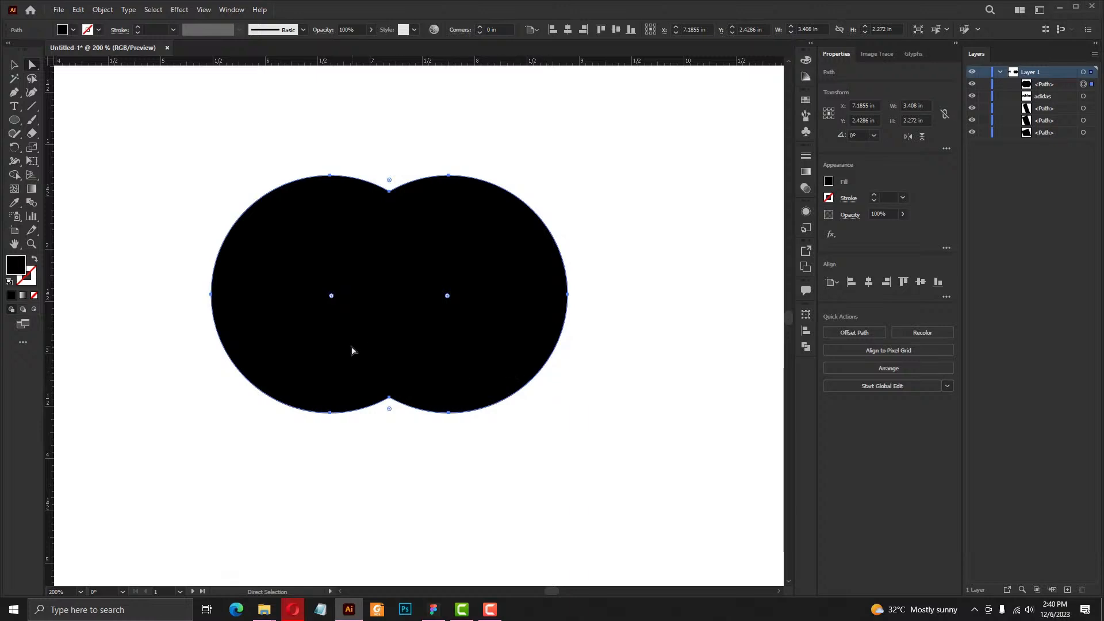
drag(284, 440, 492, 385)
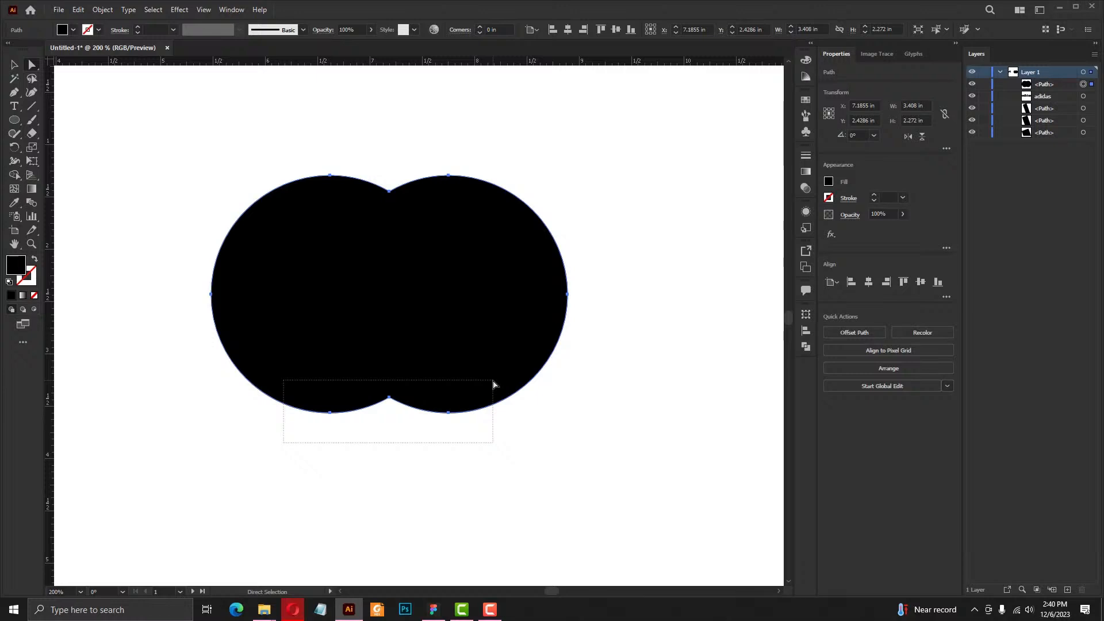
drag(493, 385, 493, 385)
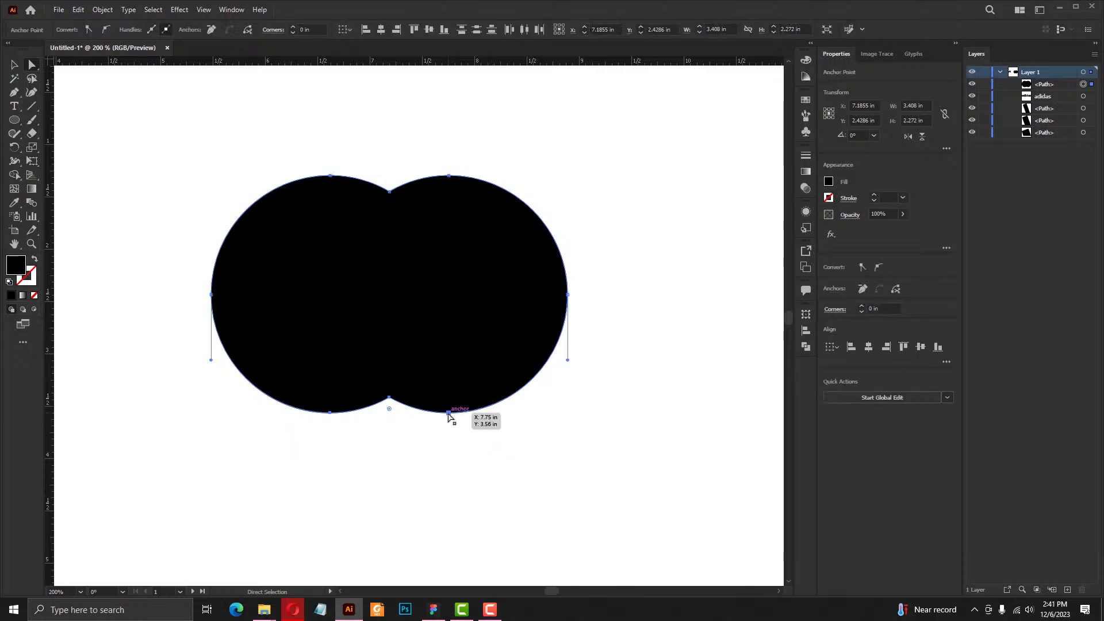
drag(449, 415, 450, 454)
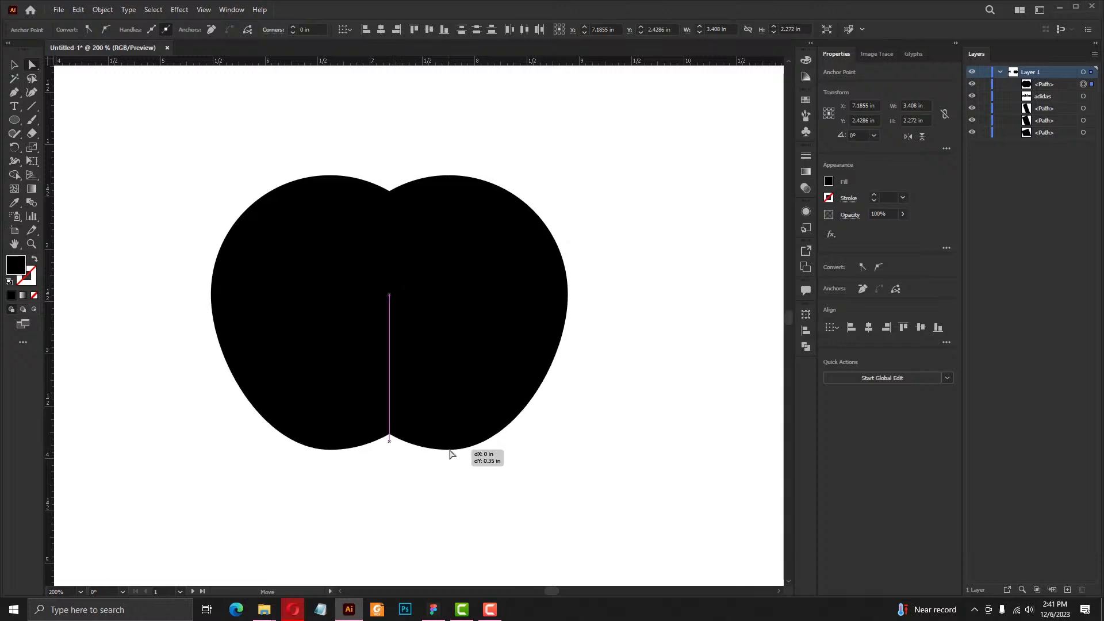
drag(450, 454, 453, 493)
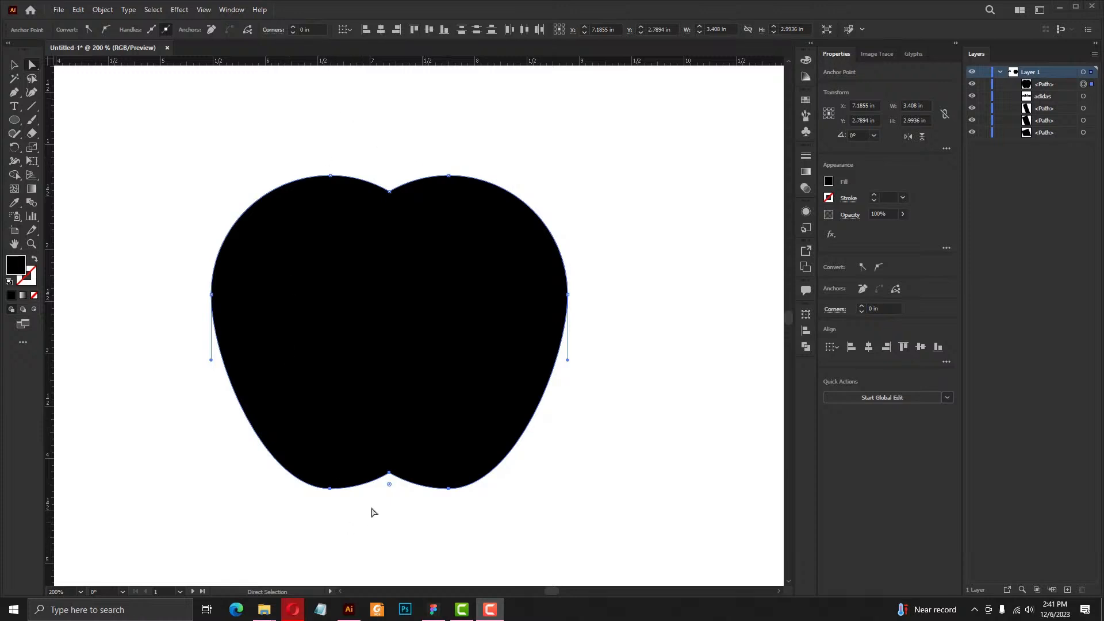
Round the notch at the bottom centre of the apple shape to a corner radius of about 0.45 in and deselect it
scroll(384, 497, up, 5)
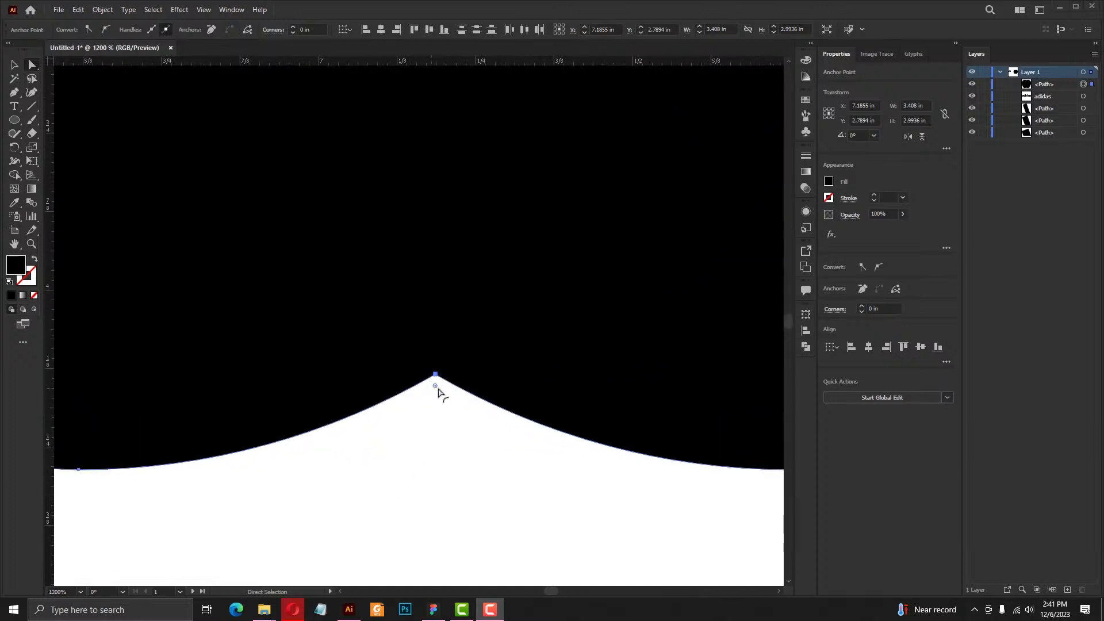
double_click(435, 385)
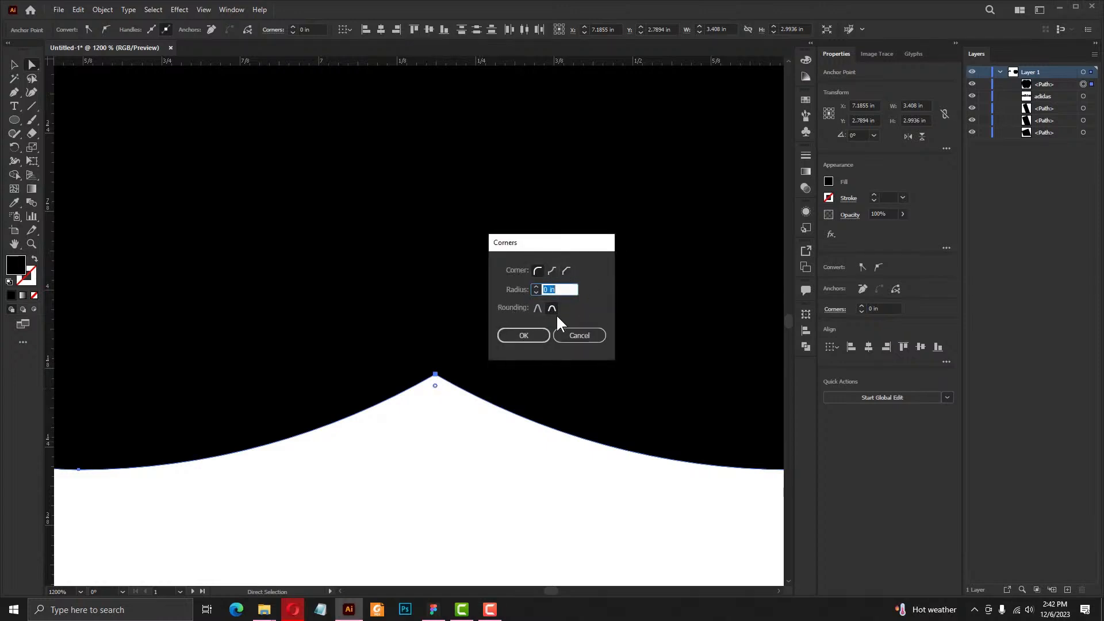
click(568, 336)
scroll(471, 350, down, 4)
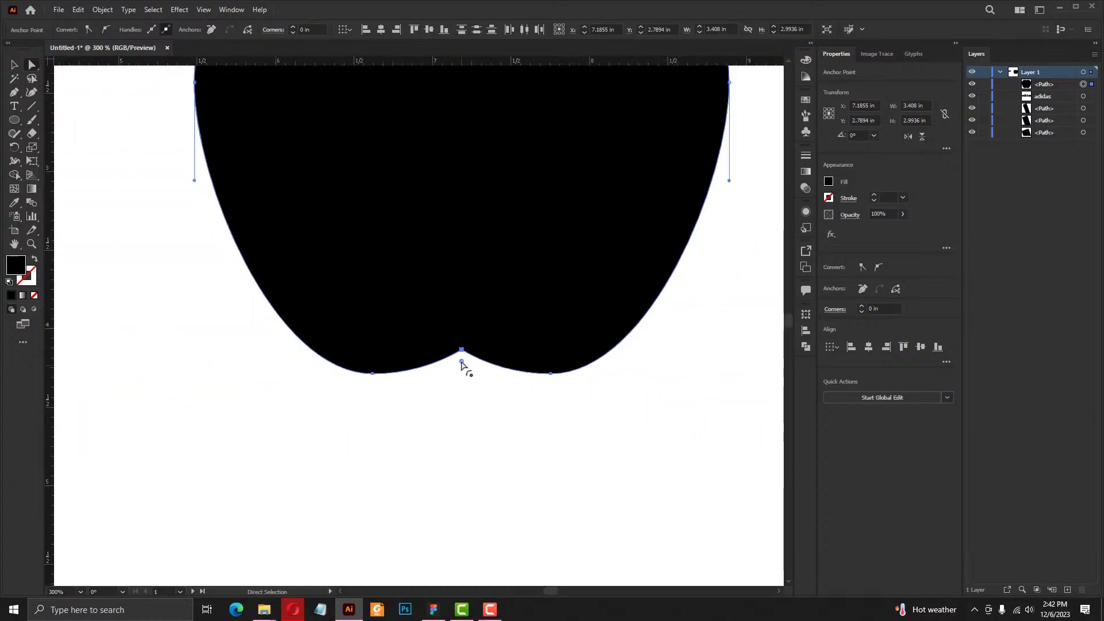
drag(461, 362, 470, 432)
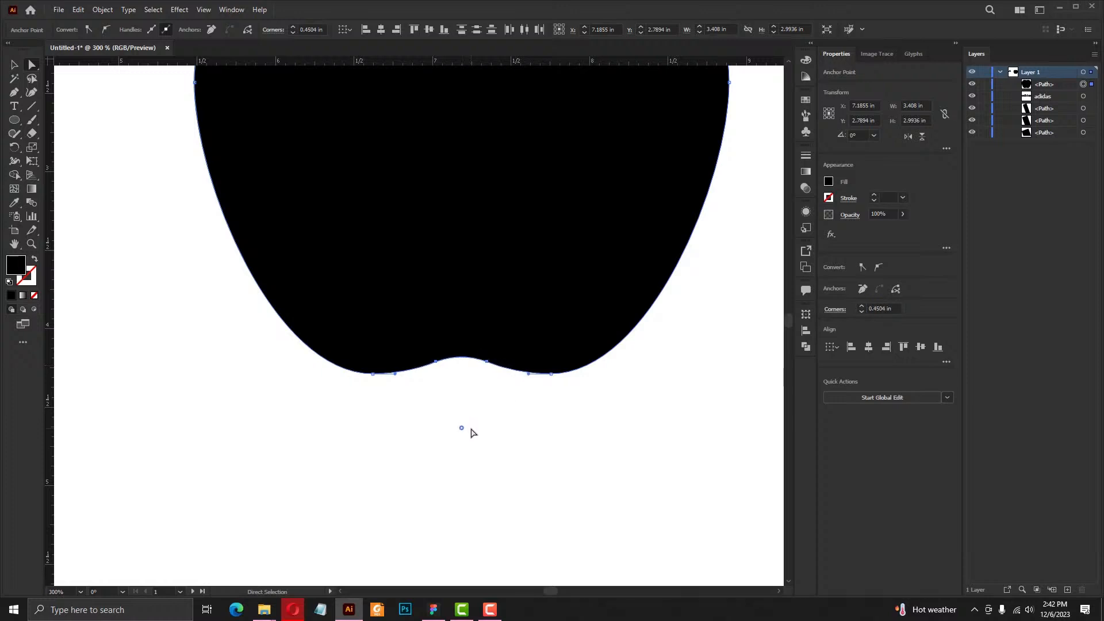
click(495, 406)
key(ctrl+1)
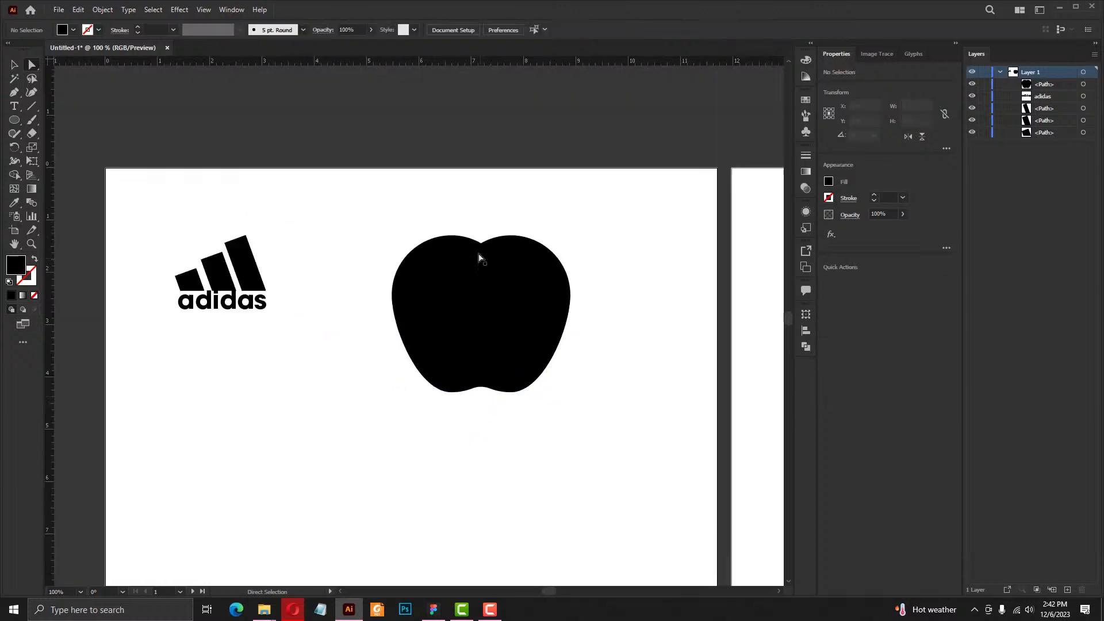
Round the notch at the top centre of the apple to a corner radius of about 0.43 in and move the shape about 0.26 in right
scroll(480, 244, up, 4)
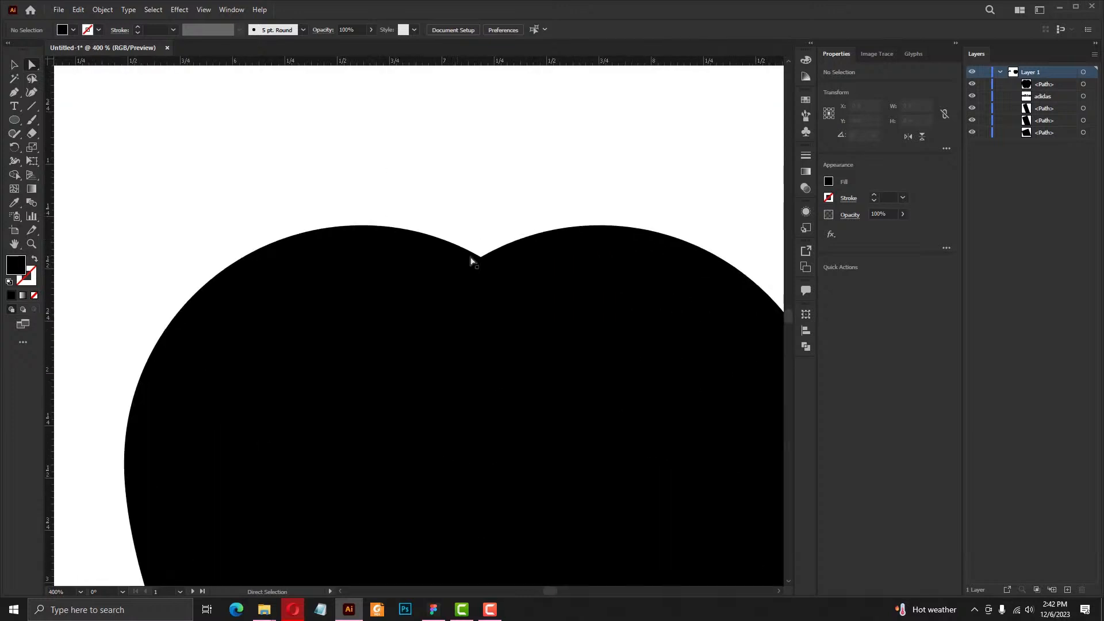
click(480, 257)
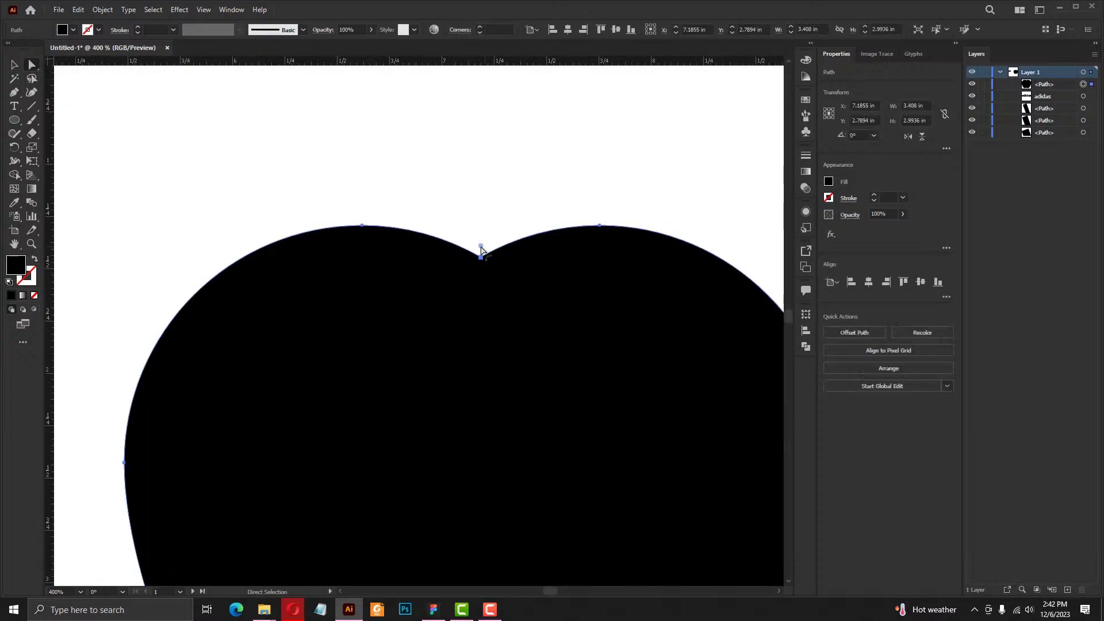
drag(480, 246, 473, 166)
scroll(471, 164, down, 3)
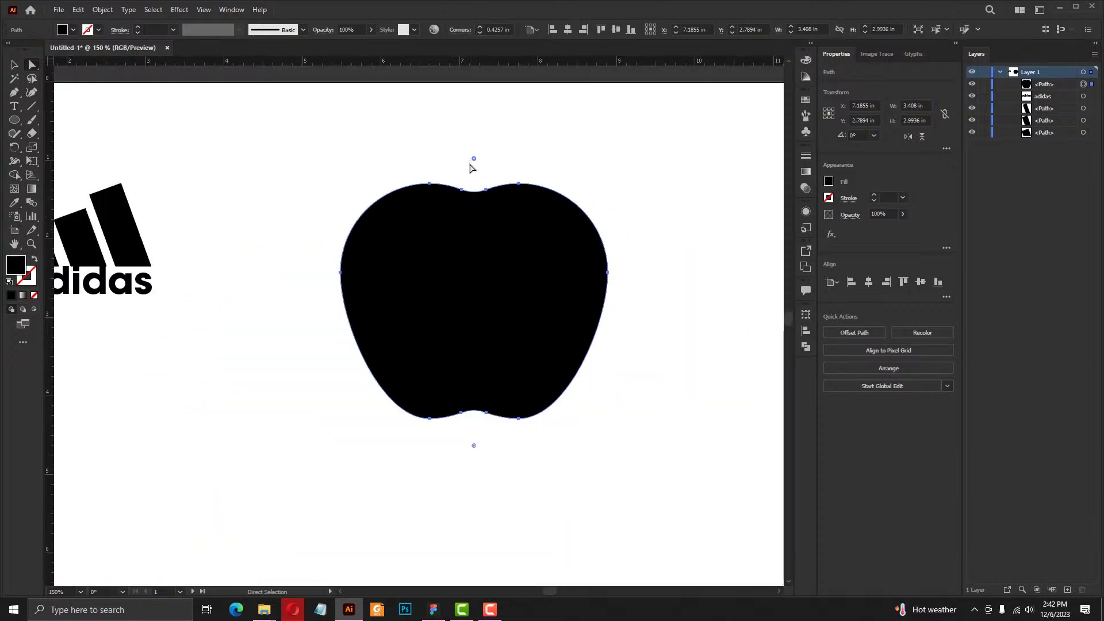
click(14, 65)
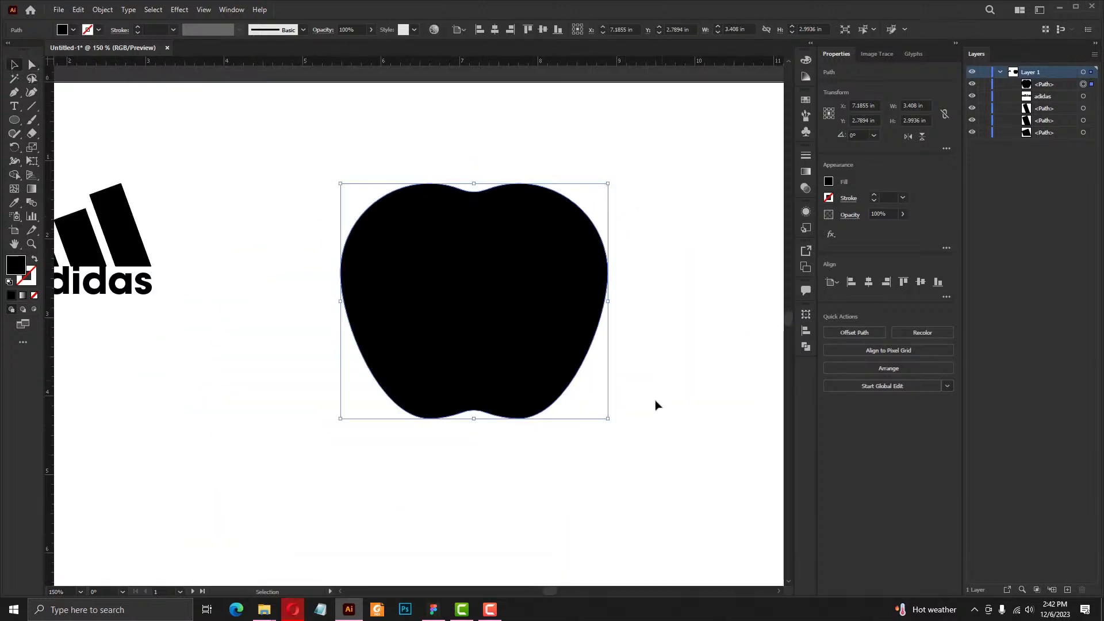
drag(544, 359, 564, 360)
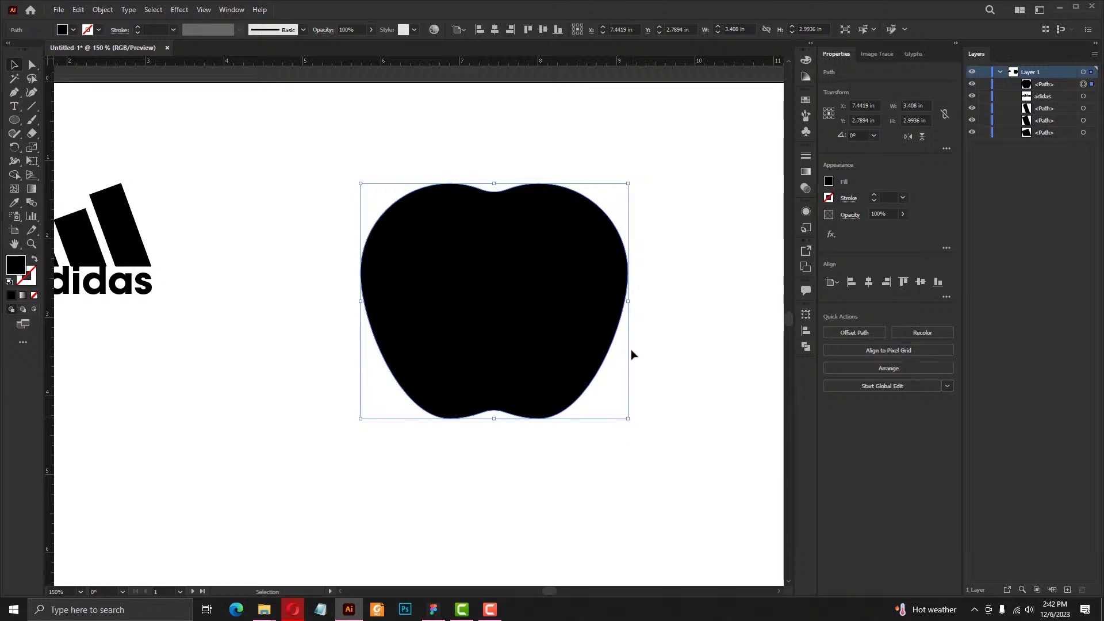
drag(629, 181, 604, 195)
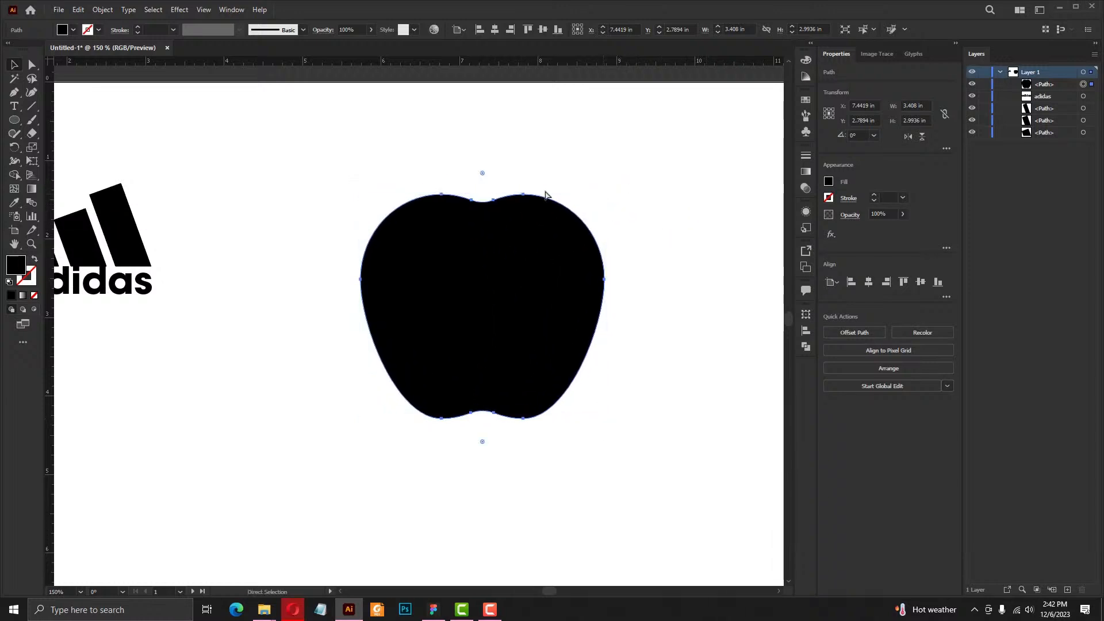
key(ctrl+z)
drag(363, 186, 450, 261)
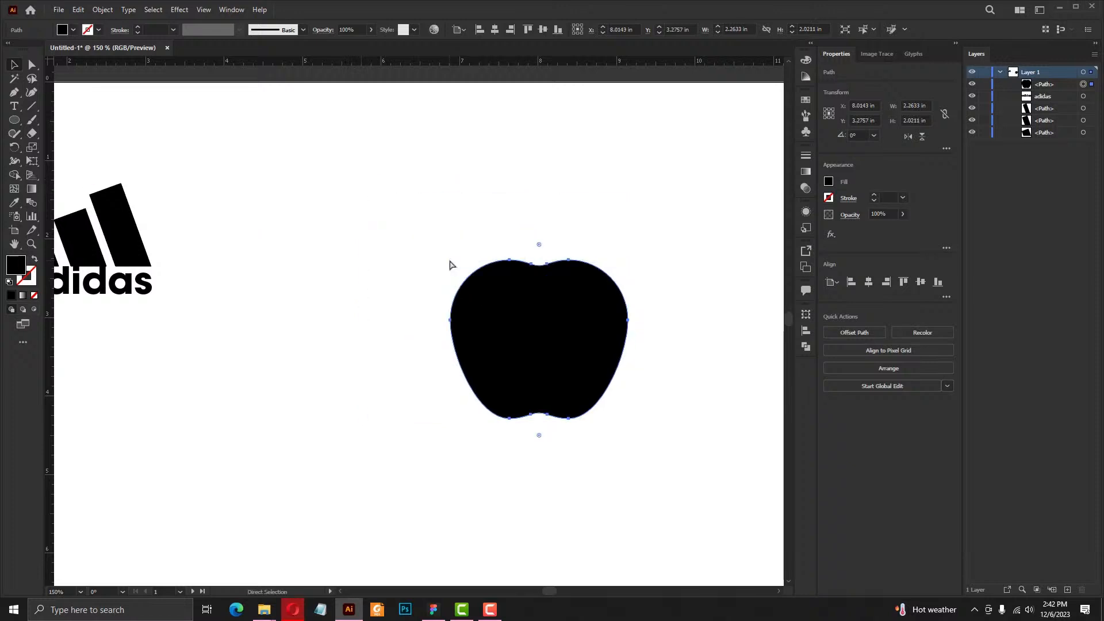
key(ctrl+z)
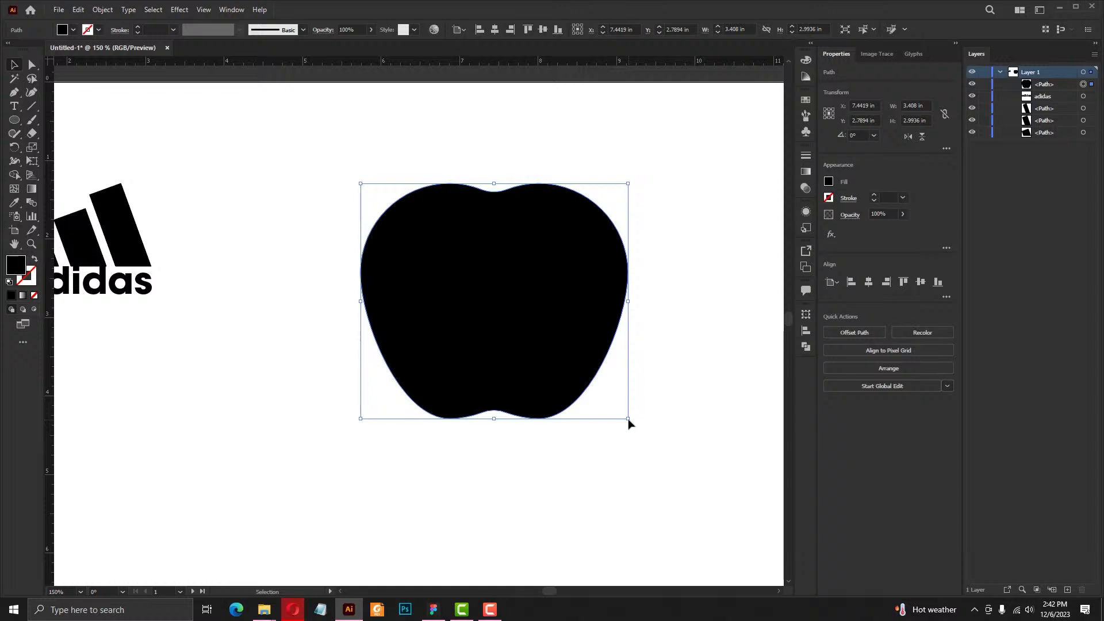
drag(628, 420, 488, 279)
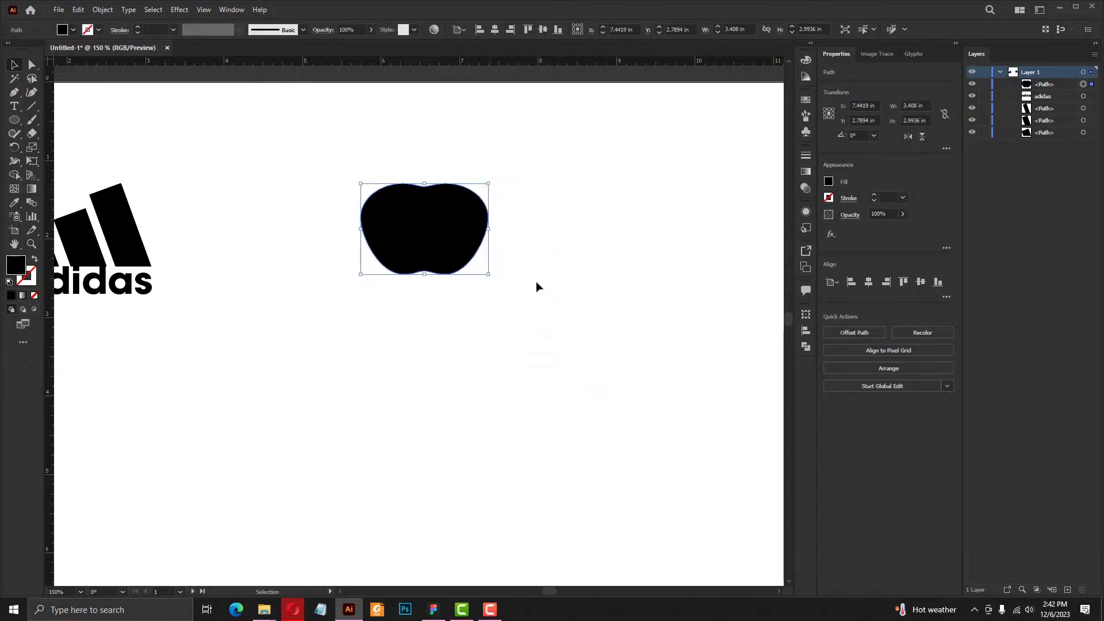
key(a)
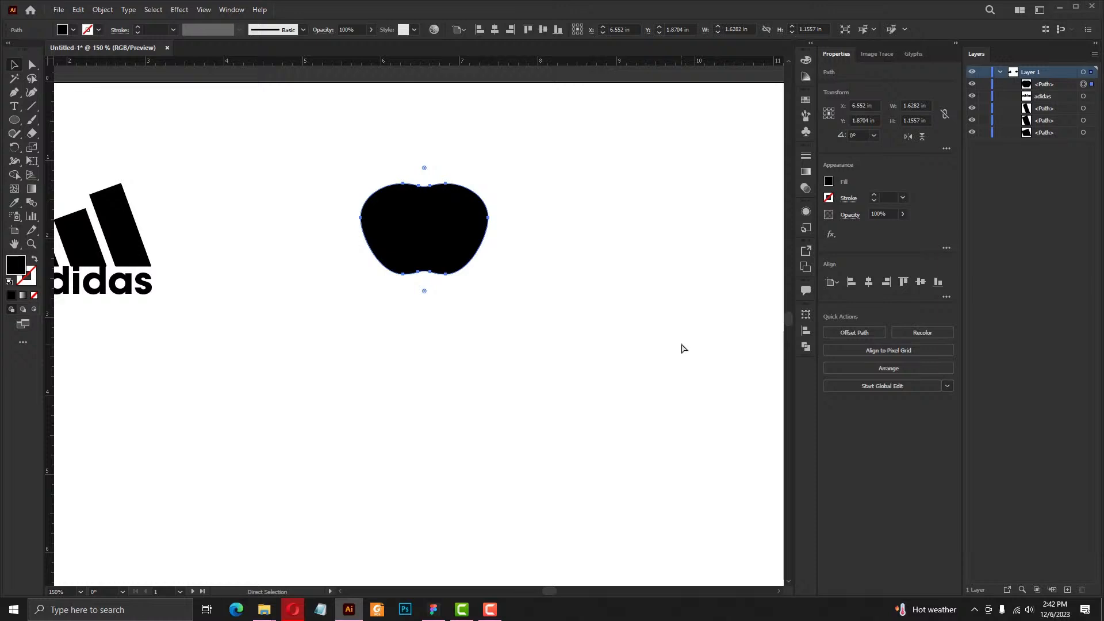
key(ctrl+z)
key(v)
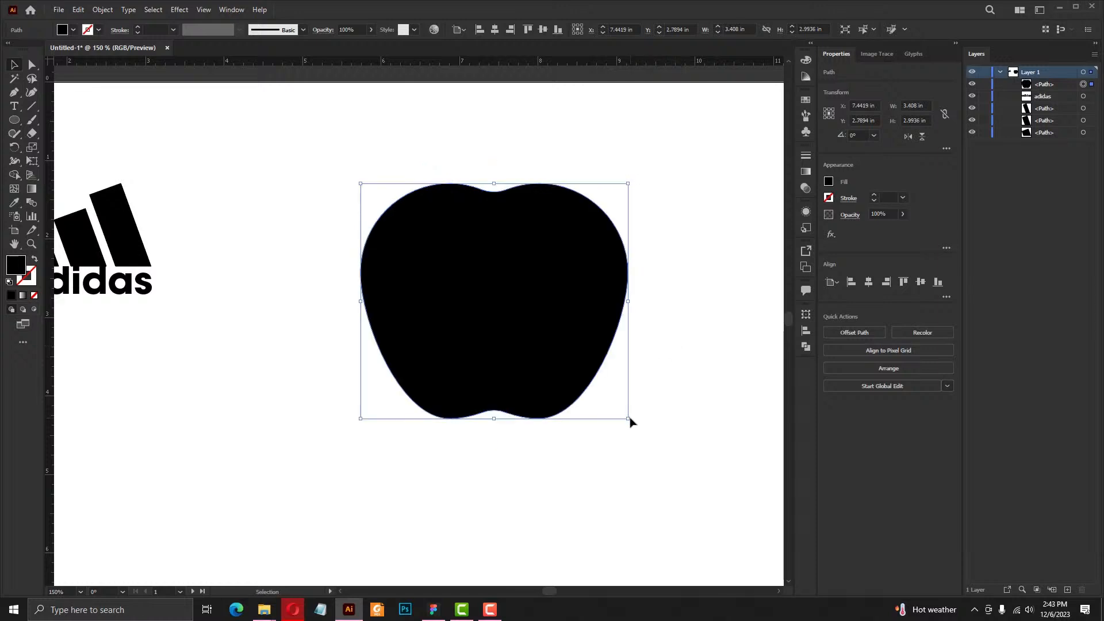
Scale the apple shape down proportionally to about 1.75 in high, reposition it beside the Adidas logo with clear space between them, and deselect it
drag(564, 370, 589, 361)
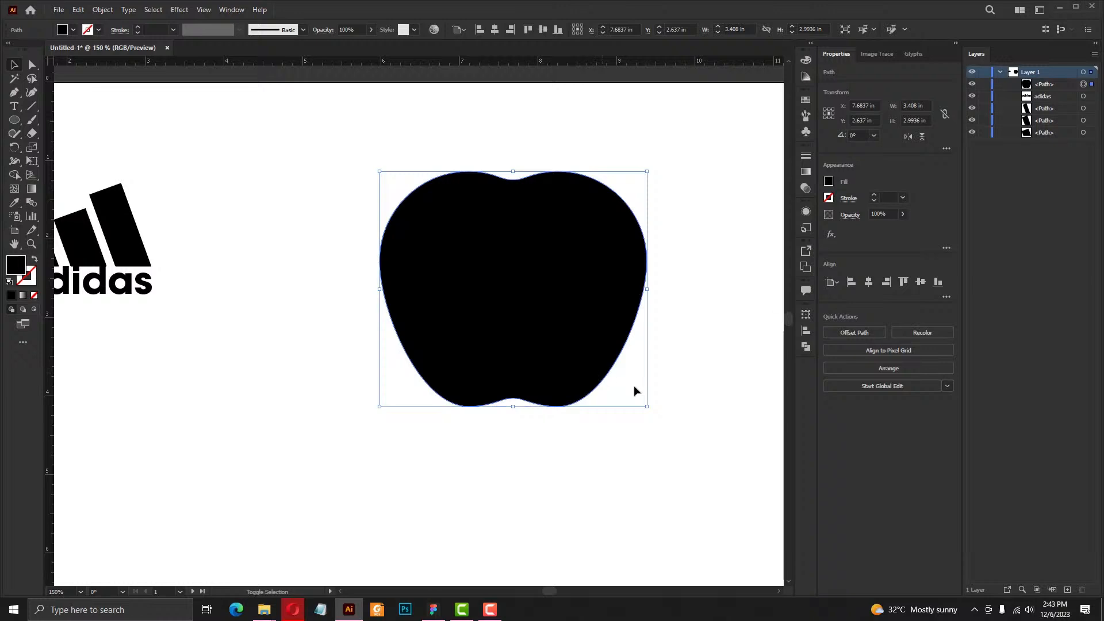
drag(649, 409, 535, 325)
drag(480, 293, 556, 351)
click(675, 332)
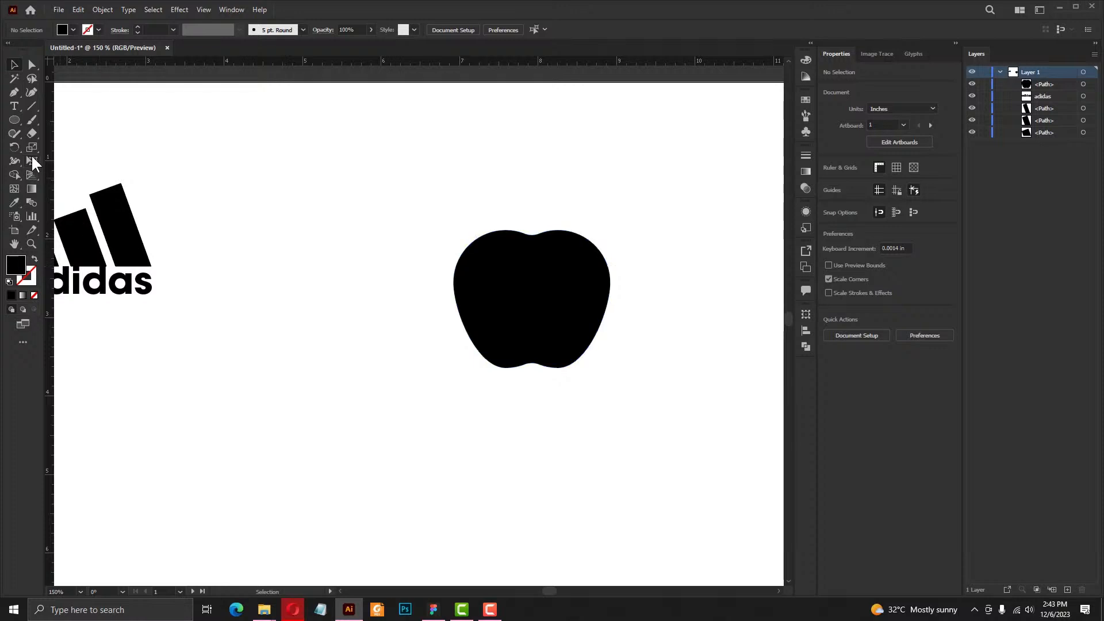
Draw a black circle about 0.97 in in diameter above the apple and place a copy enlarged to about 1.21 in over the apple's right edge
click(15, 120)
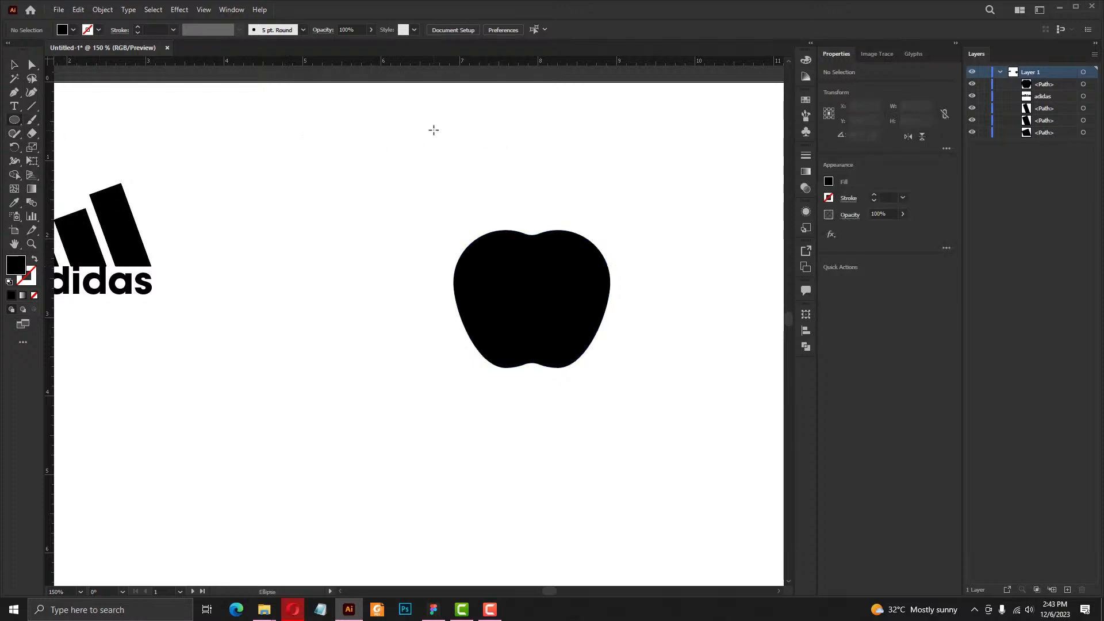
drag(492, 154, 546, 227)
drag(548, 229, 553, 227)
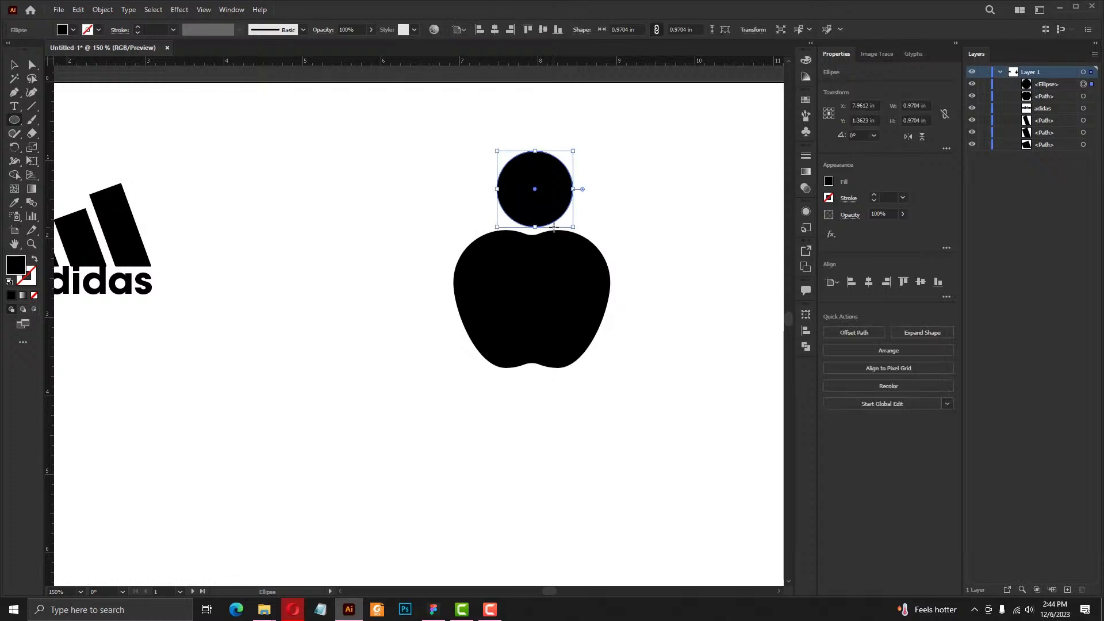
click(16, 65)
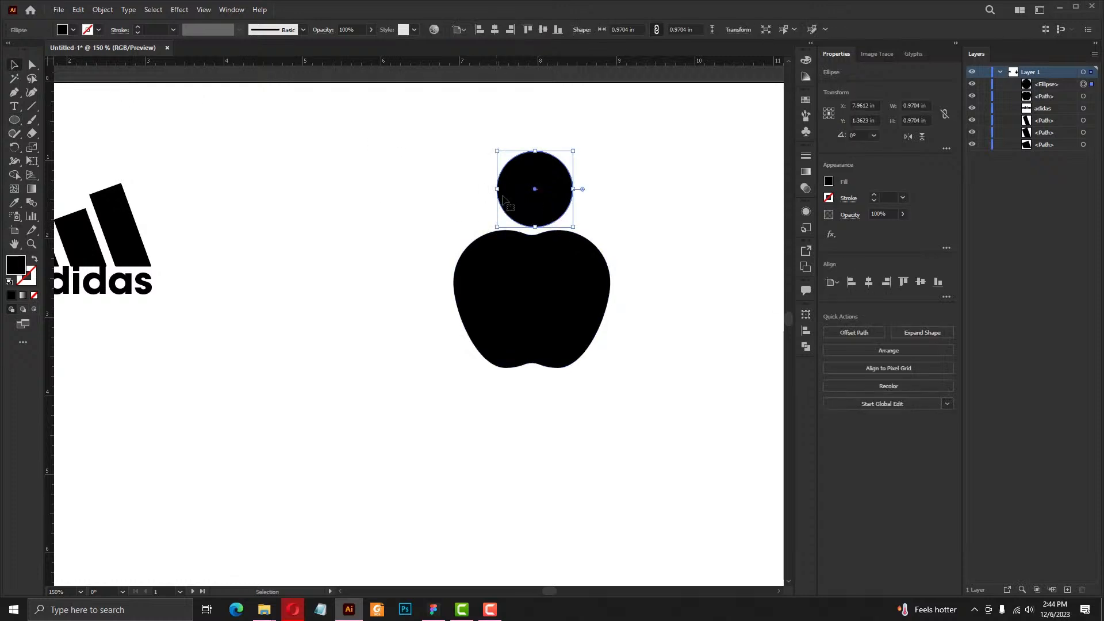
drag(535, 191, 630, 293)
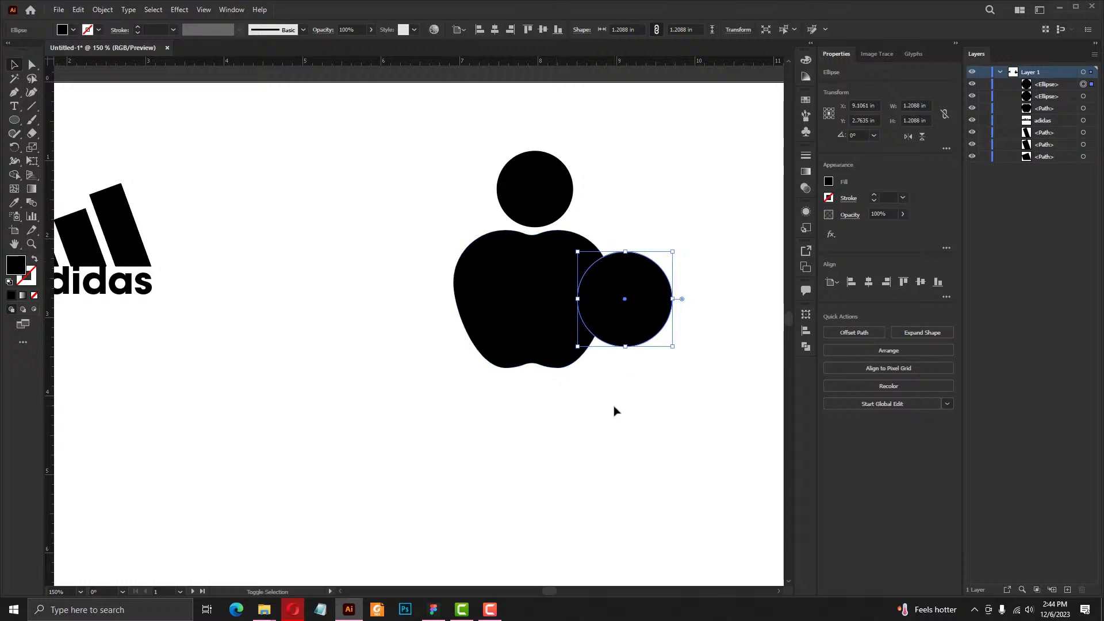
shift+click(523, 310)
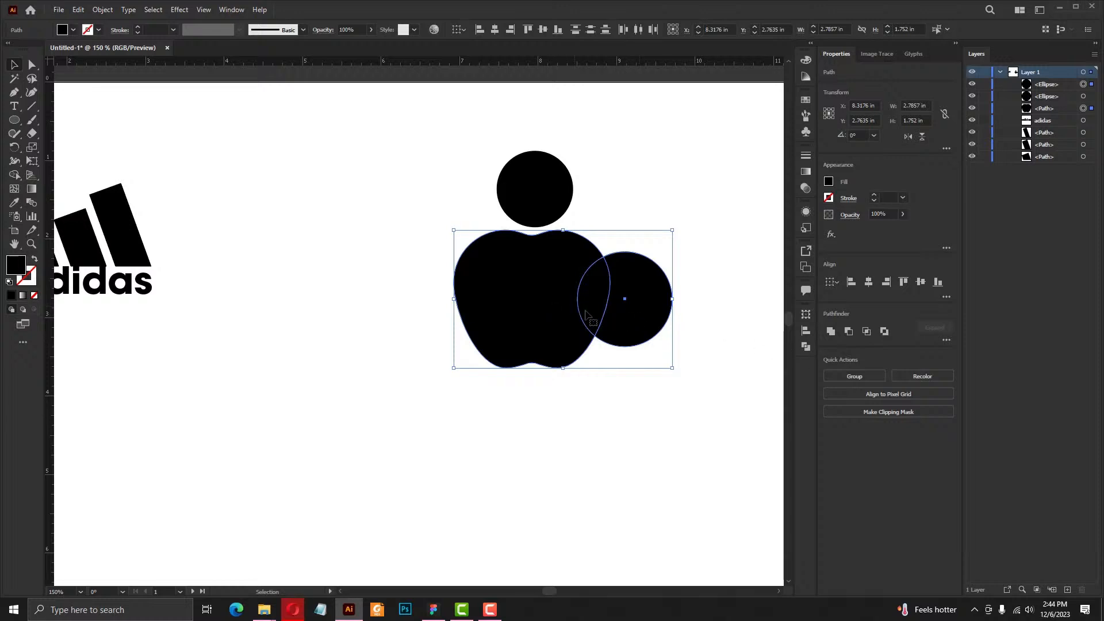
click(848, 331)
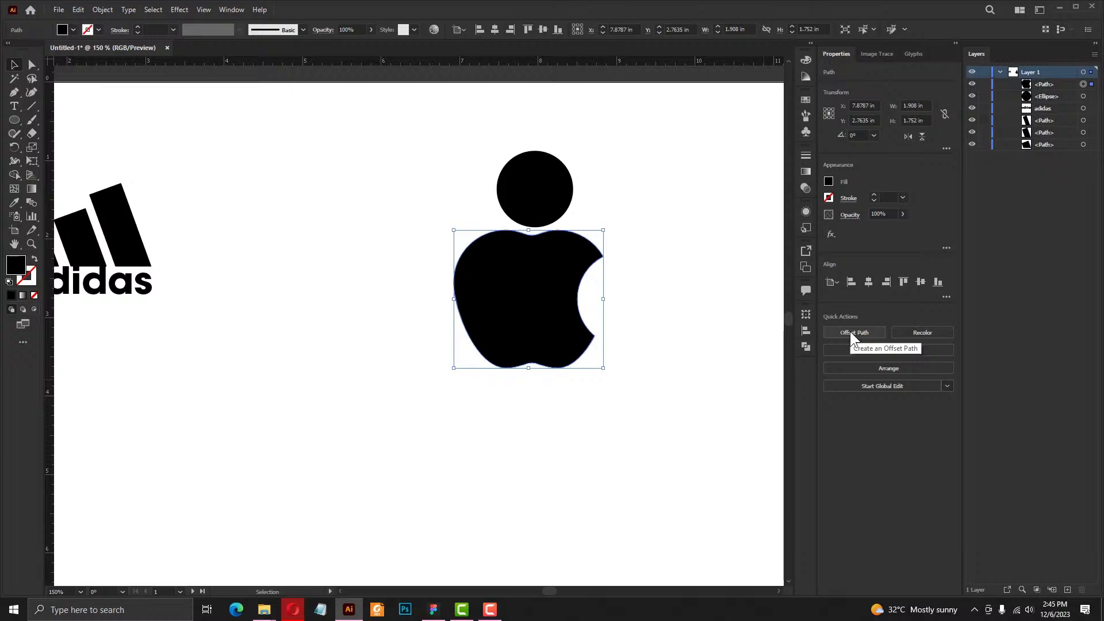
key(ctrl+z)
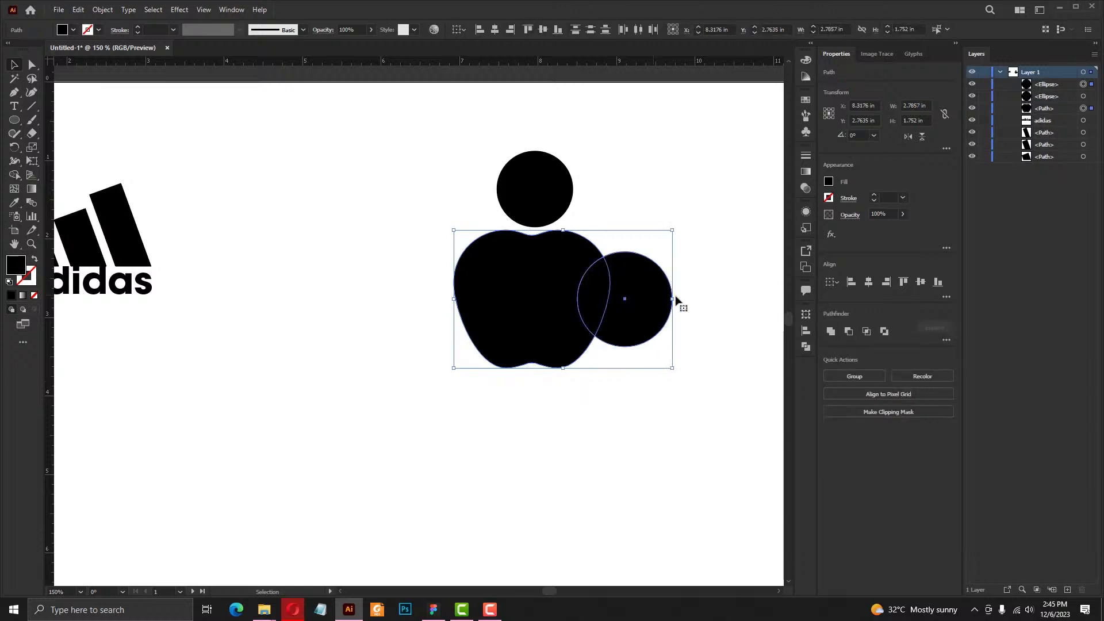
click(687, 301)
drag(653, 309, 659, 309)
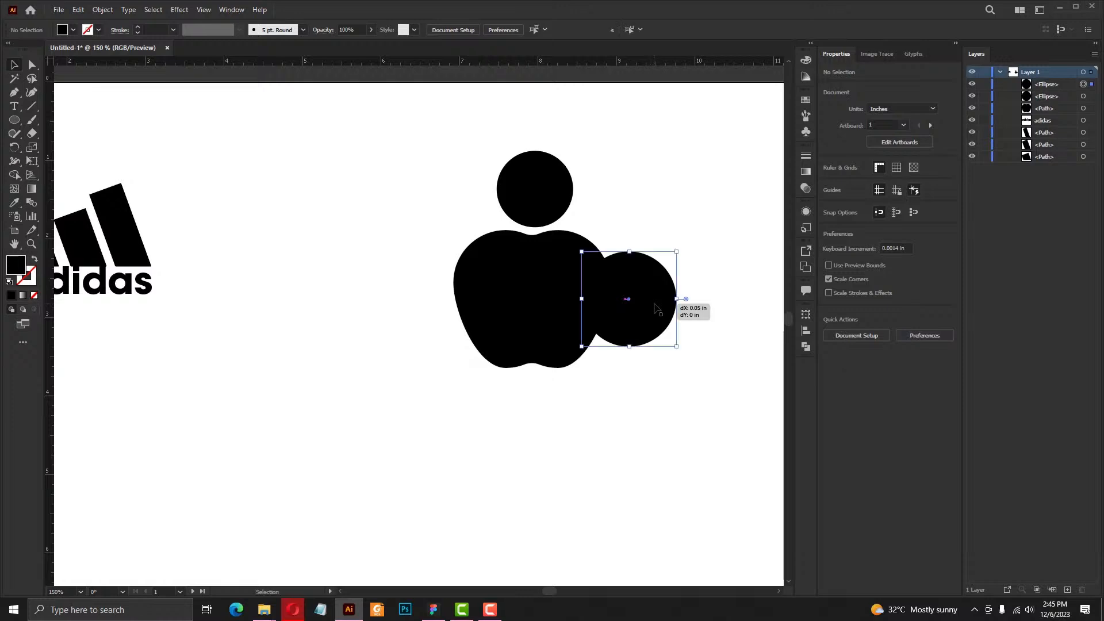
shift+click(544, 311)
click(847, 331)
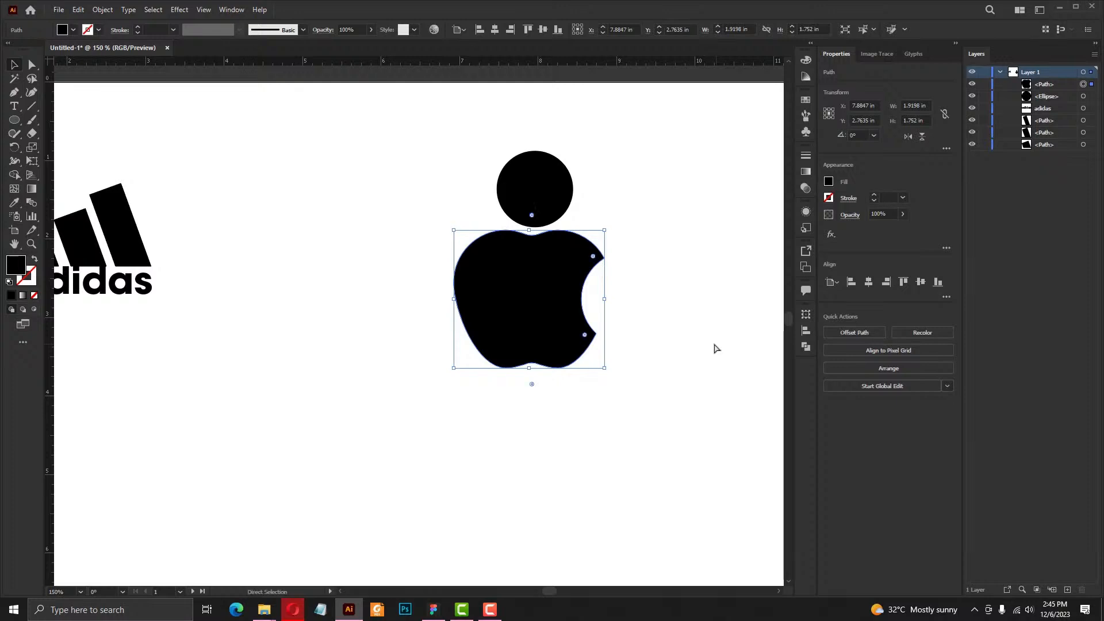
key(ctrl+z)
Adjust the larger circle's horizontal overlap with the apple's right edge and subtract it from the apple to cut a shallow bite
drag(667, 322, 677, 322)
shift+click(557, 321)
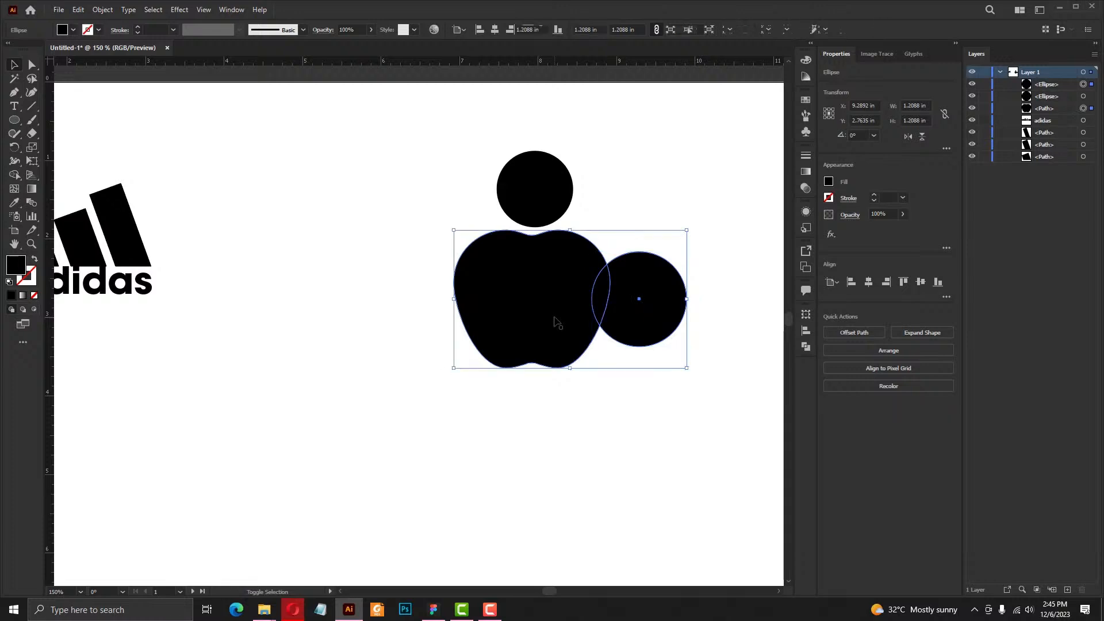
key(ctrl+h)
click(711, 337)
click(668, 330)
key(ctrl+h)
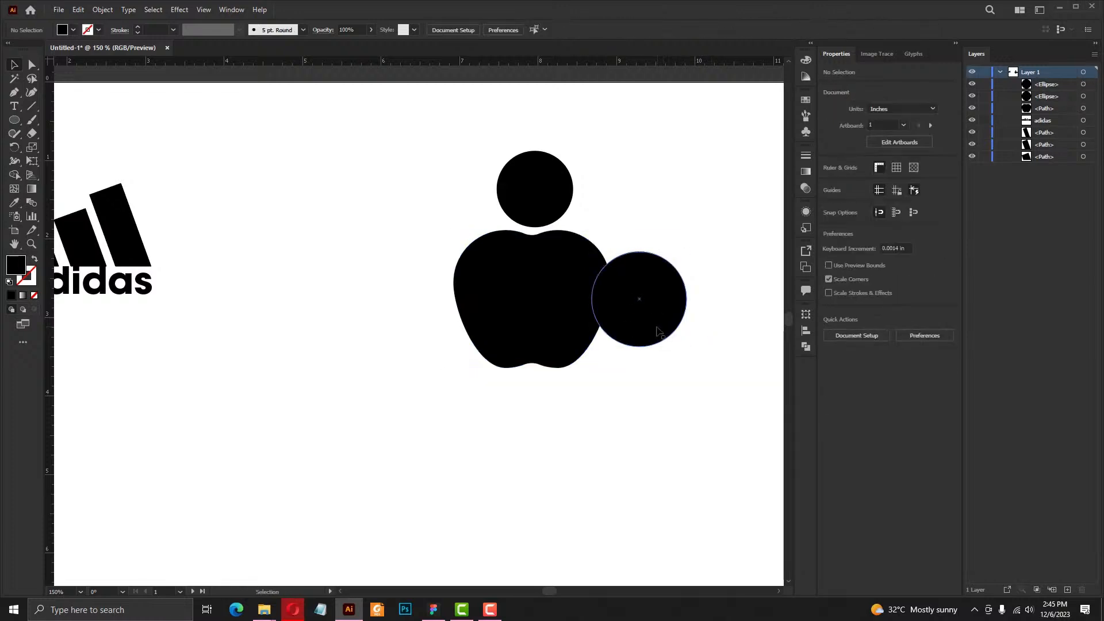
drag(677, 327, 670, 326)
shift+click(550, 325)
click(847, 332)
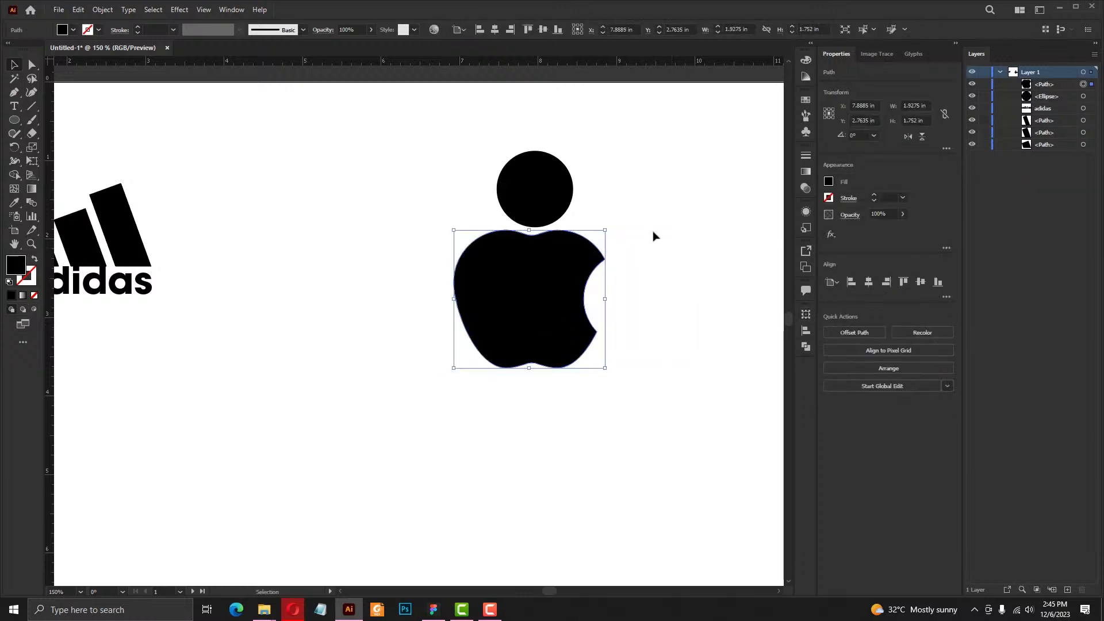
click(650, 229)
Move the 0.97 in circle up and to the left above the apple and place an overlapping copy about 0.58 in to its right
drag(636, 236, 691, 236)
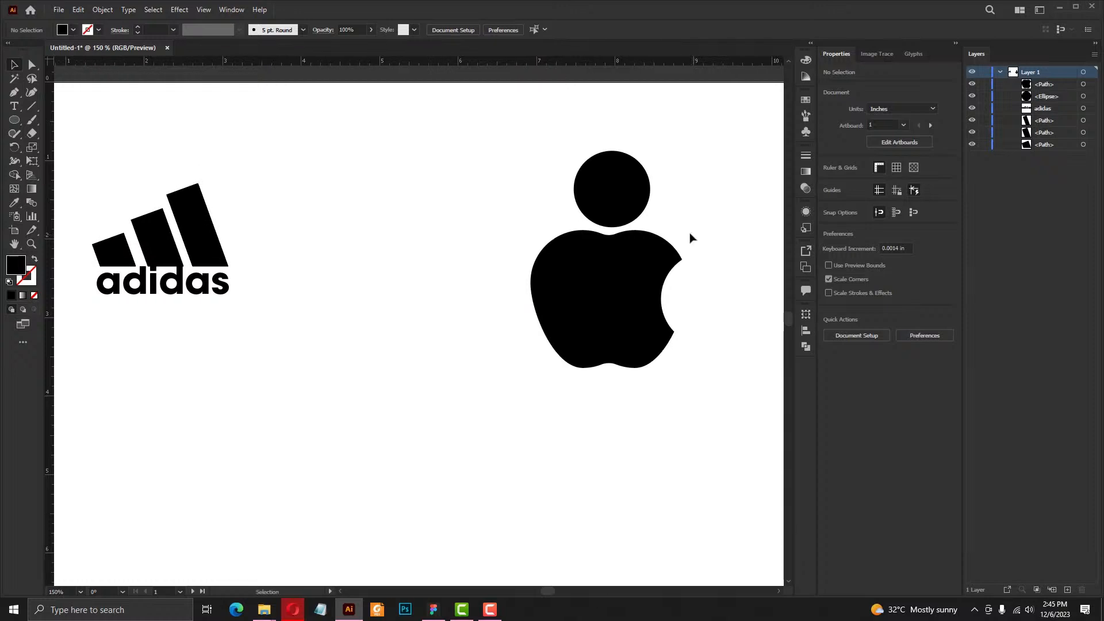
drag(624, 210, 550, 183)
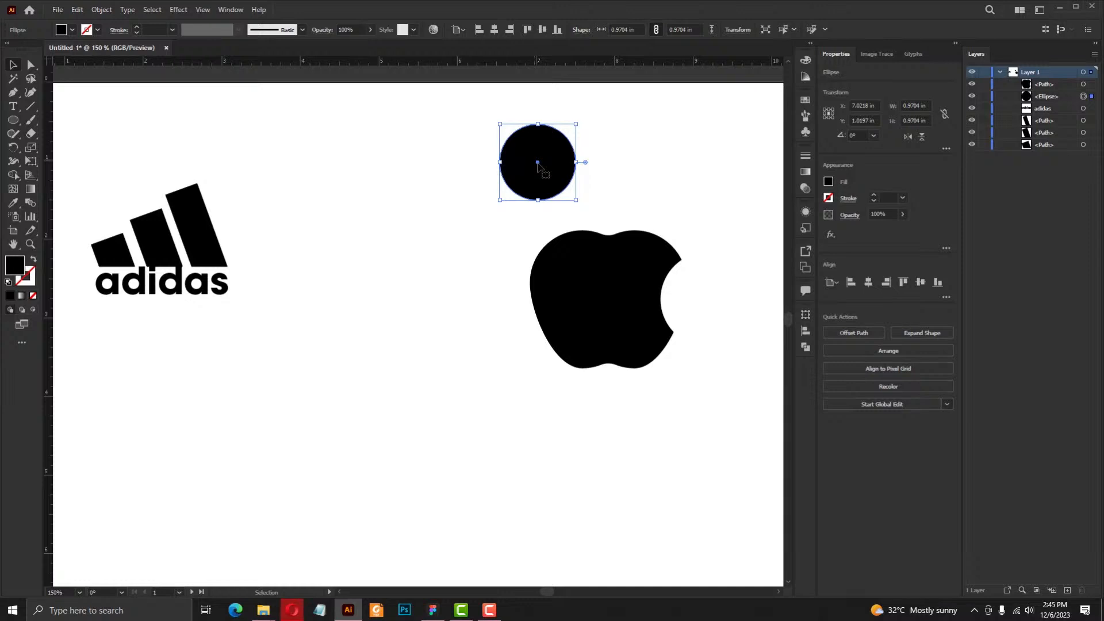
drag(537, 163, 550, 171)
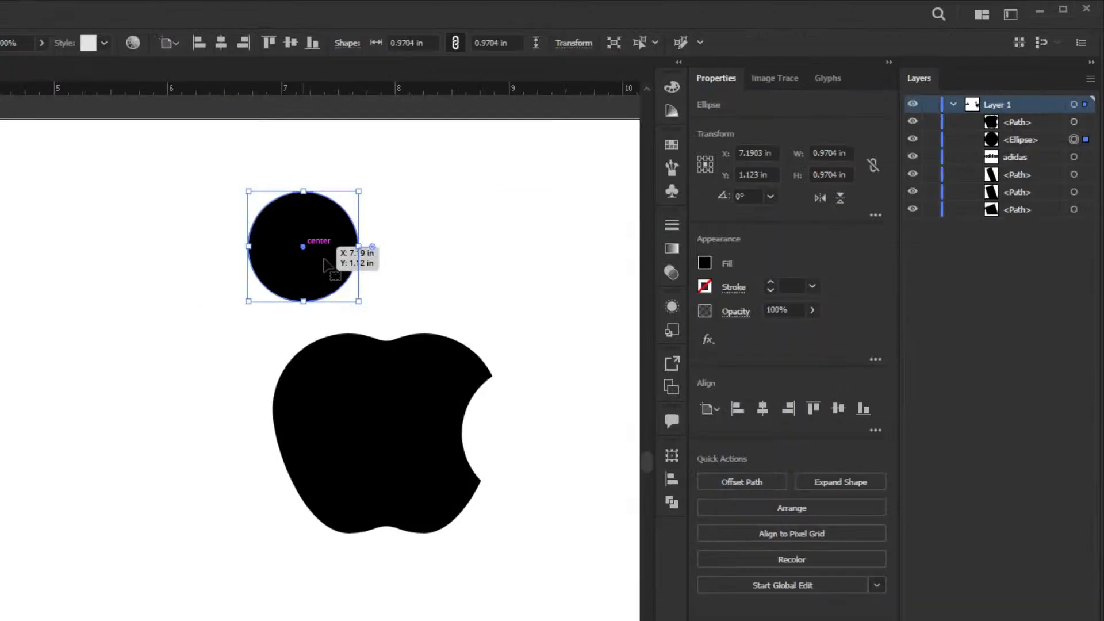
drag(303, 246, 406, 244)
key(ctrl+shift+a)
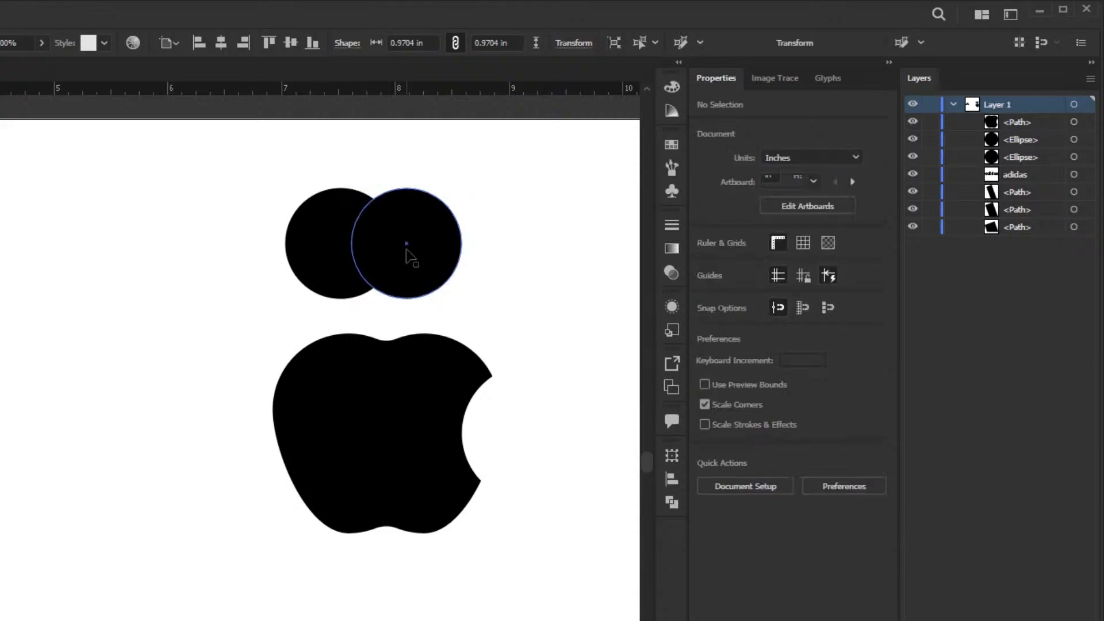
Centre the two overlapping circles above the apple's notch at about X 7.92 in, Y 1.33 in and intersect them into a leaf shape
click(317, 253)
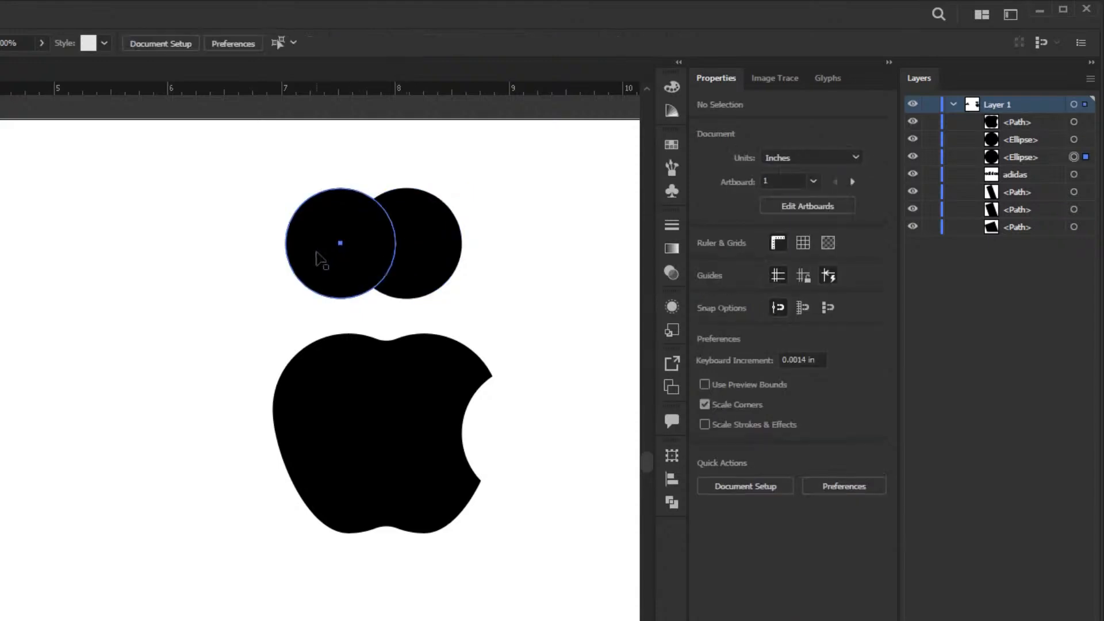
shift+click(428, 257)
drag(427, 258, 440, 284)
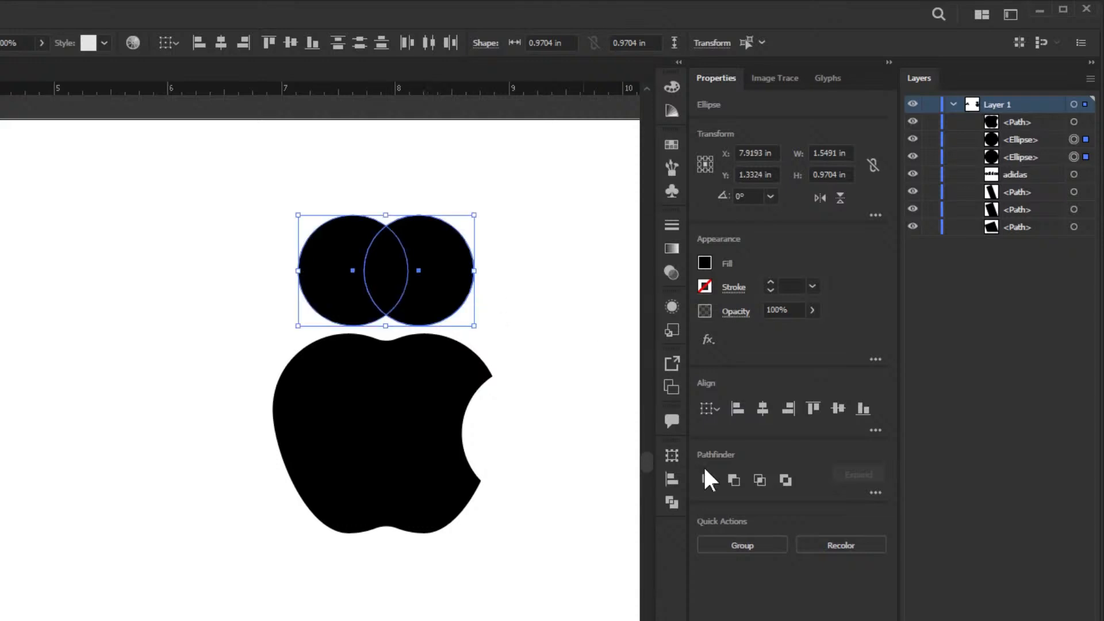
click(760, 479)
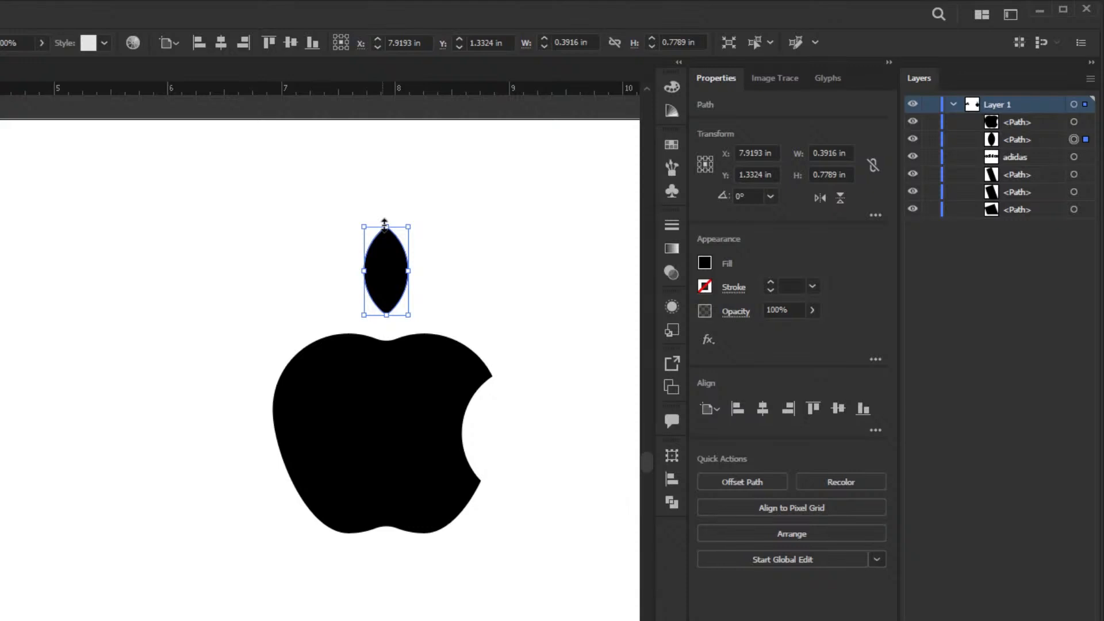
Rotate the leaf shape 45° clockwise and move it down to sit just above the apple's top notch
drag(414, 222, 443, 245)
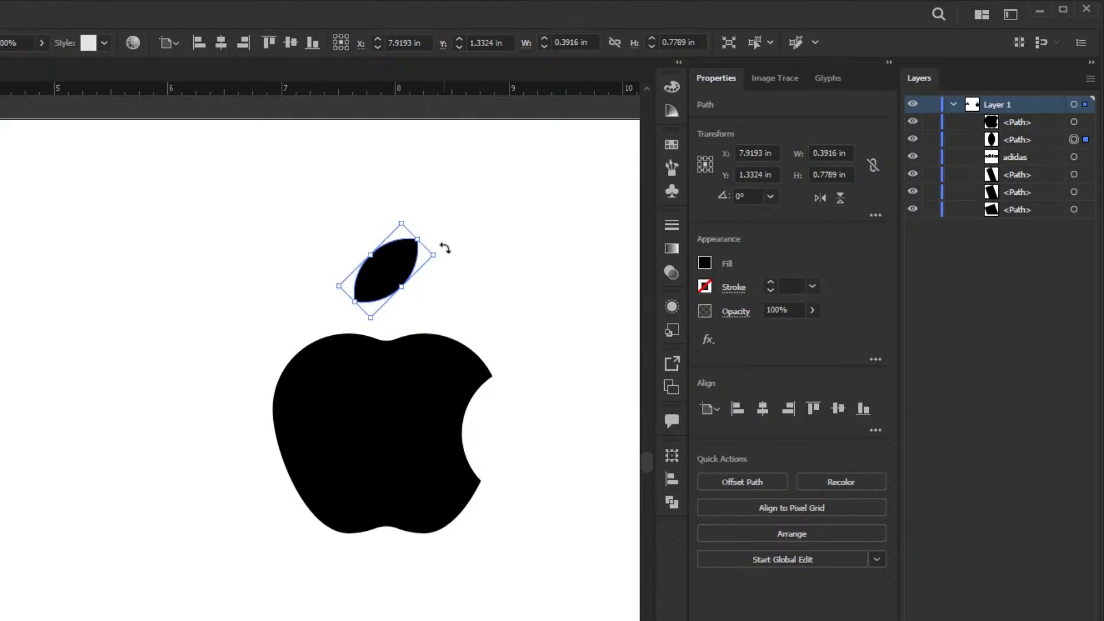
drag(377, 281, 395, 305)
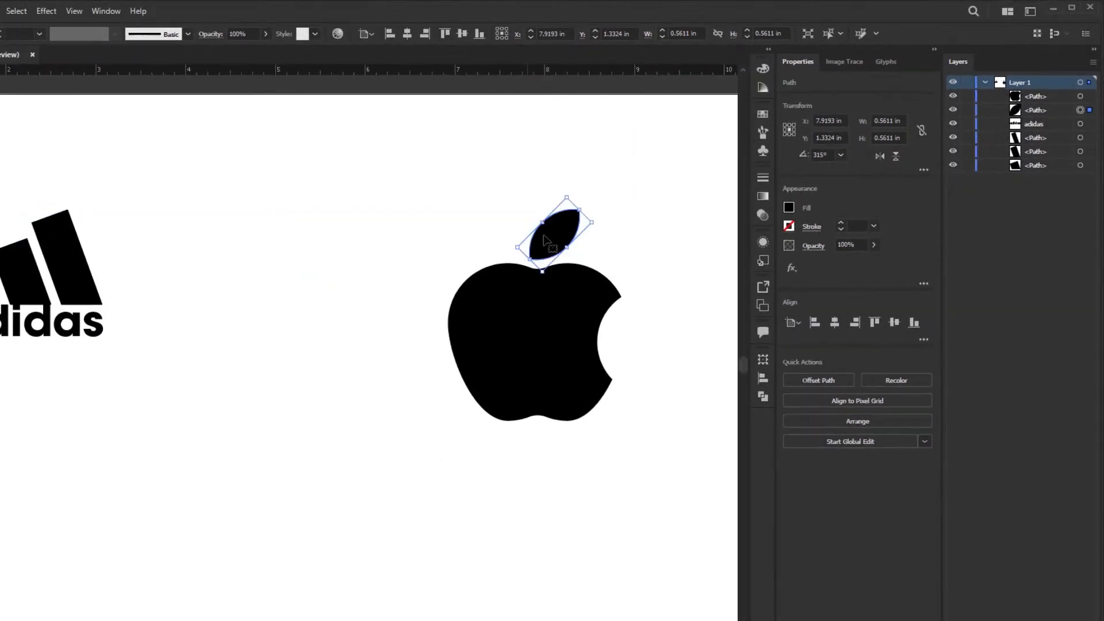
Move the apple and its leaf together beside the Adidas logo, to about X 4.67 in, Y 1.82 in
shift+click(578, 386)
drag(579, 387, 289, 328)
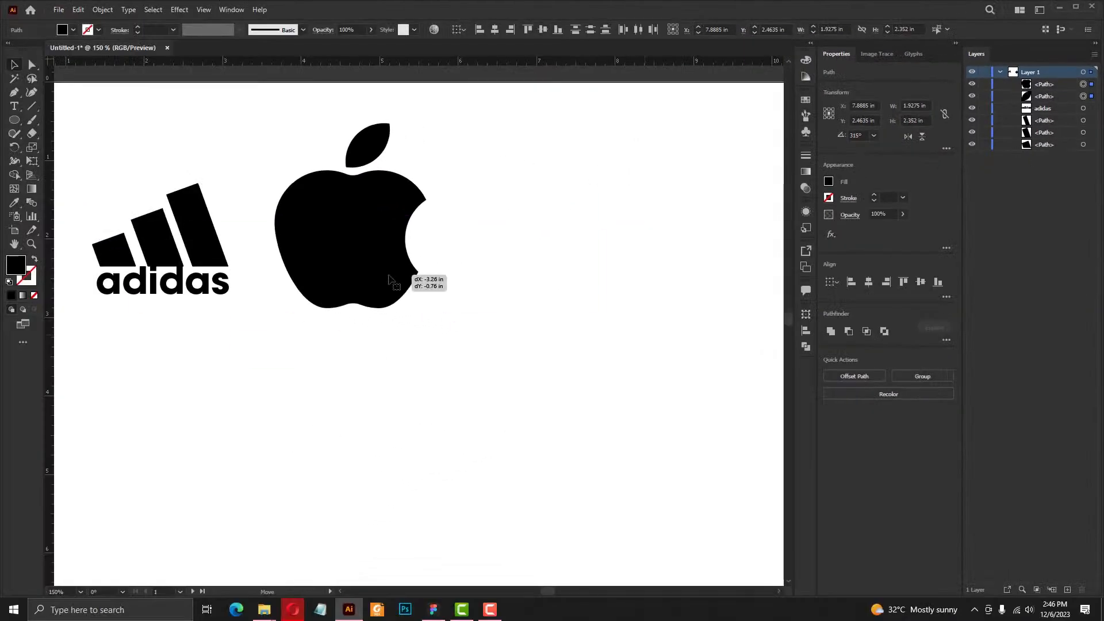
drag(391, 287, 391, 287)
click(563, 285)
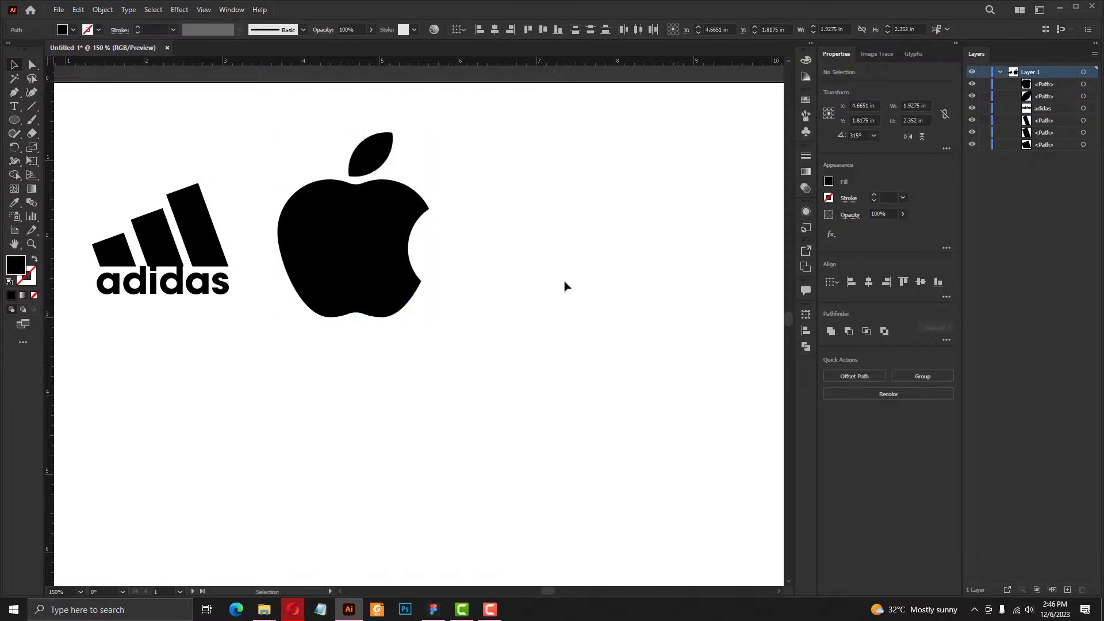
key(ctrl+1)
drag(559, 278, 477, 275)
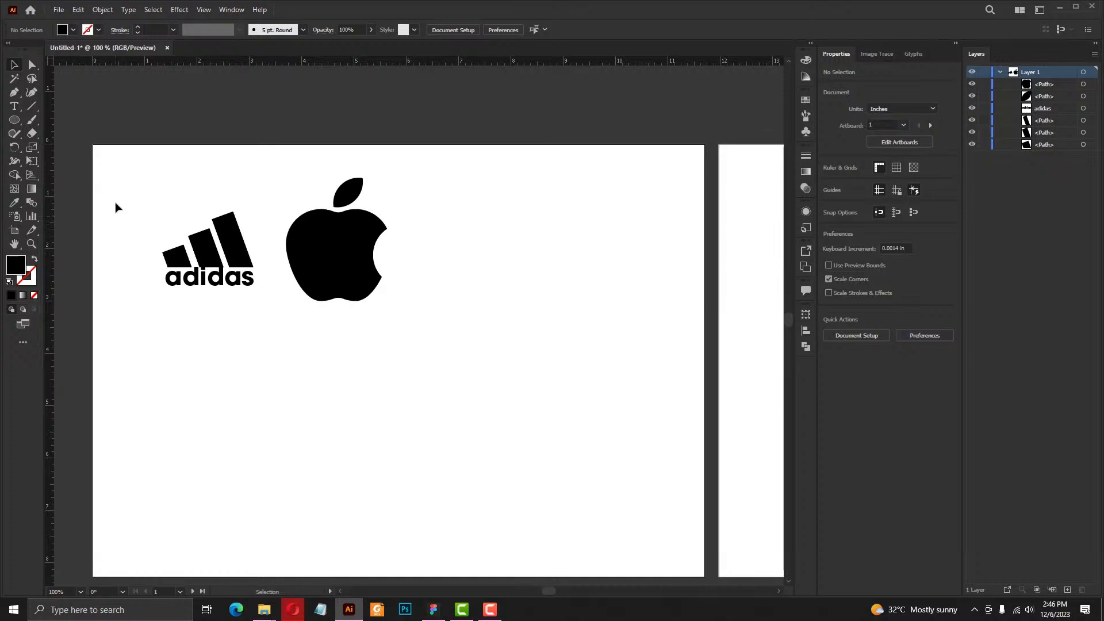
drag(125, 187, 278, 338)
drag(445, 165, 277, 345)
Switch to the Opera browser, open flaticon.com and dismiss the Google sign-in prompt
click(293, 613)
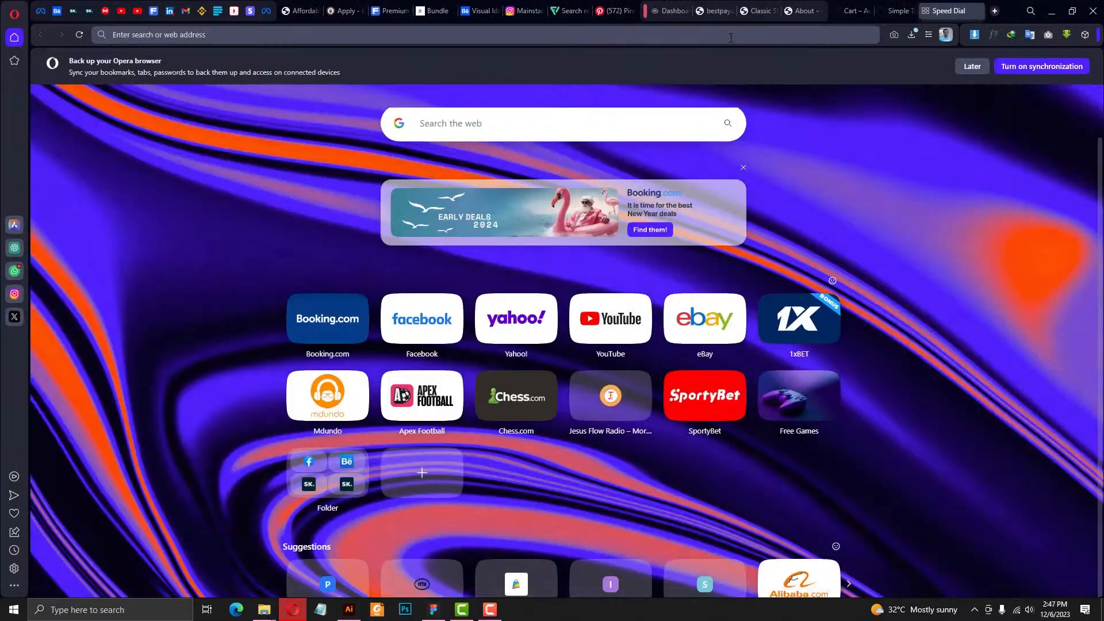
click(730, 36)
text(fla)
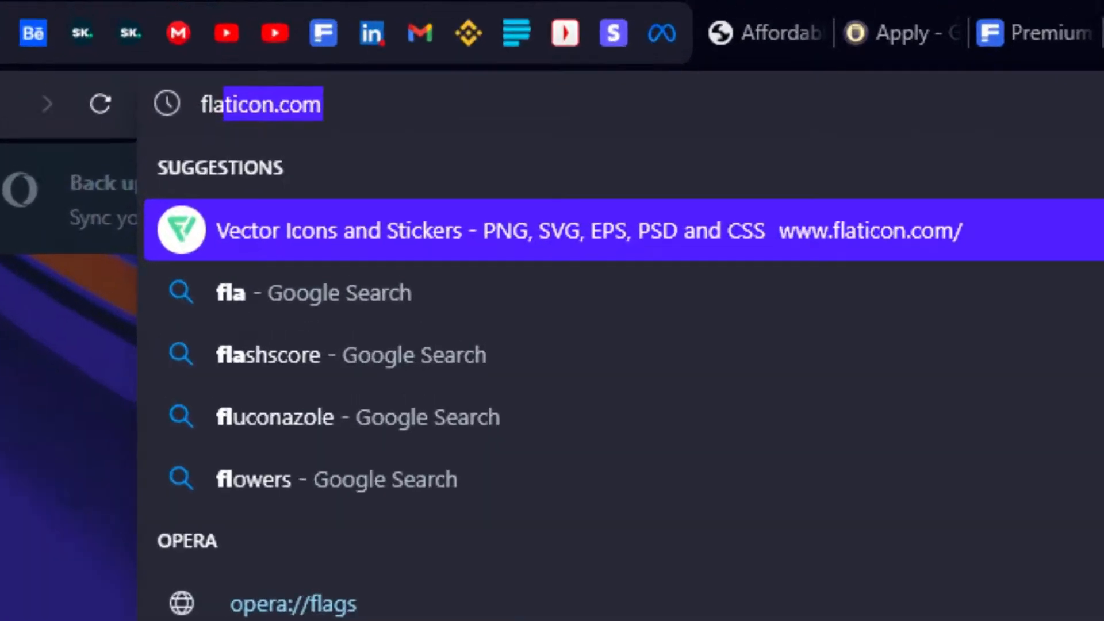
text(t)
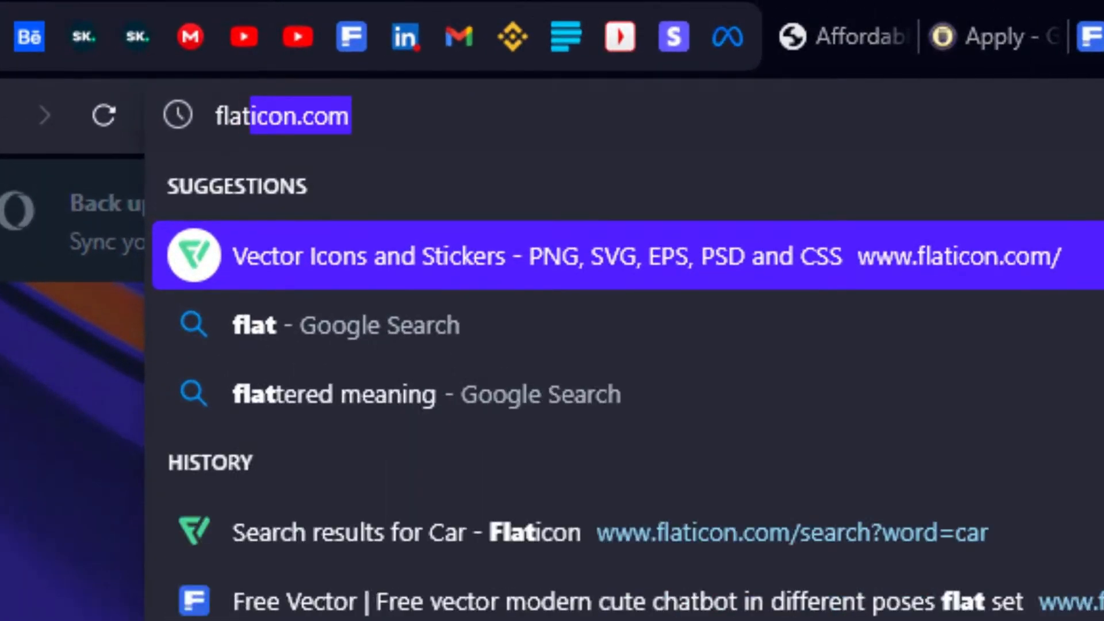
key(Return)
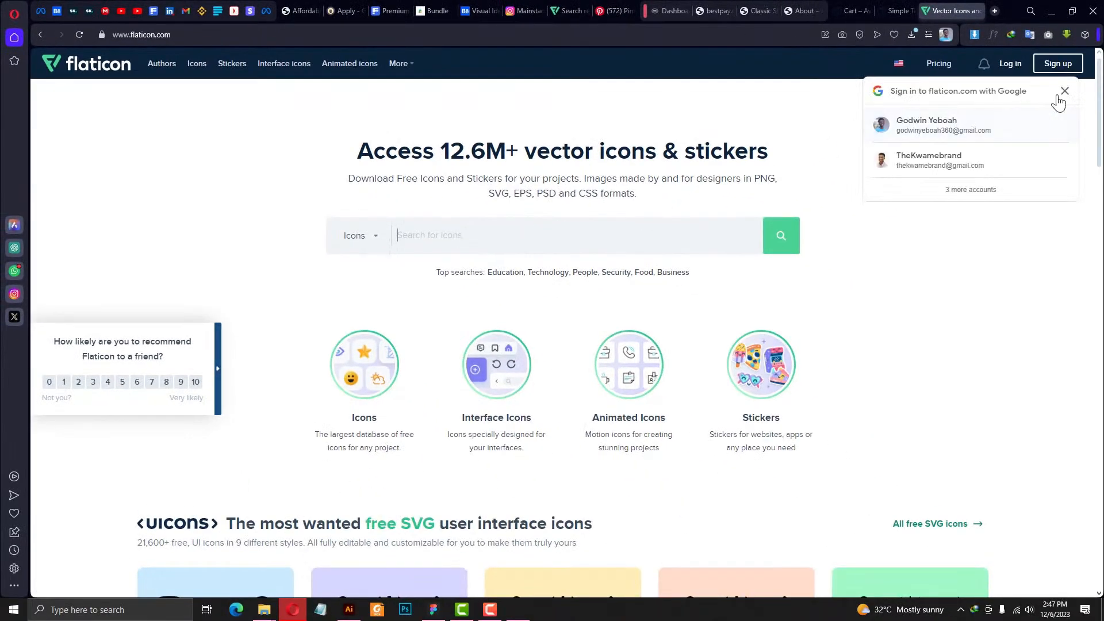
click(1064, 91)
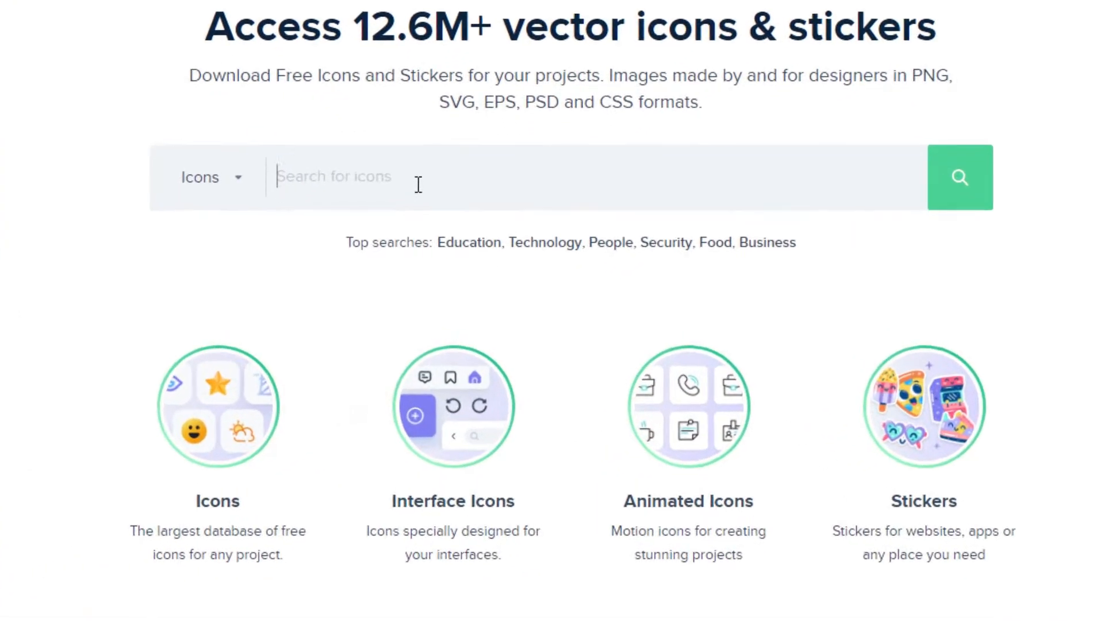
Search Flaticon's icons for "spa" and look through the results for a simple lotus icon
text(spa)
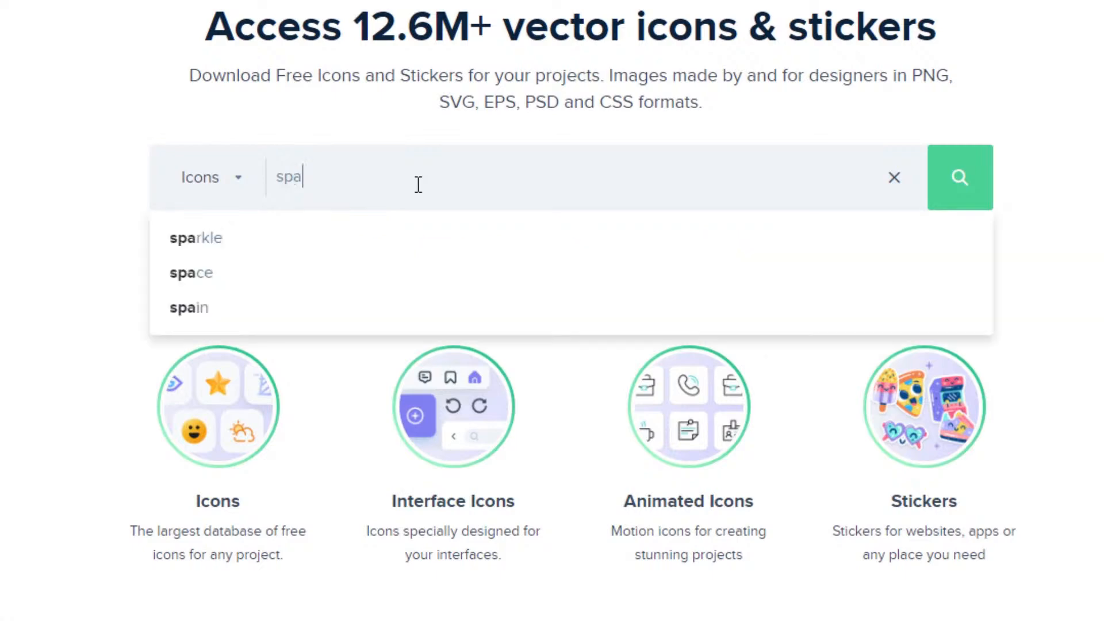
key(Return)
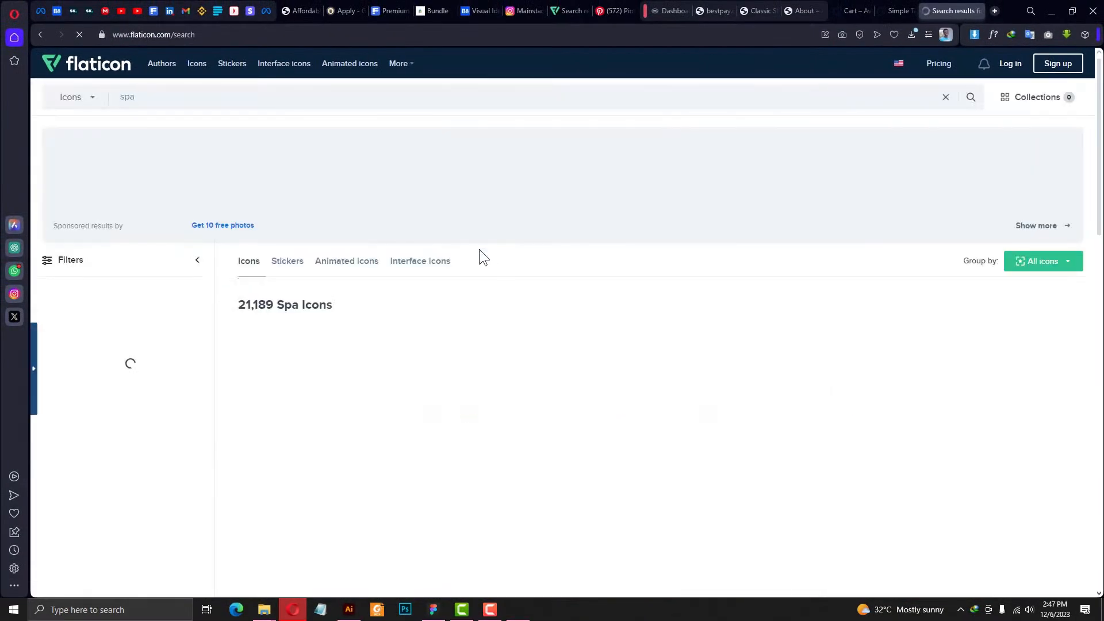
scroll(483, 257, down, 3)
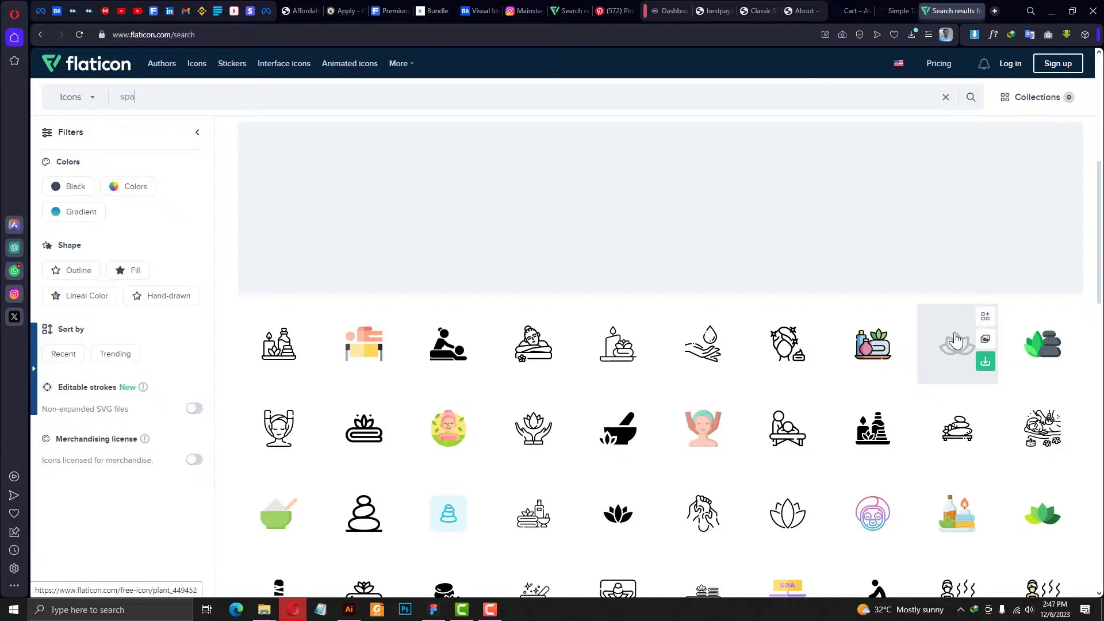
scroll(955, 340, up, 5)
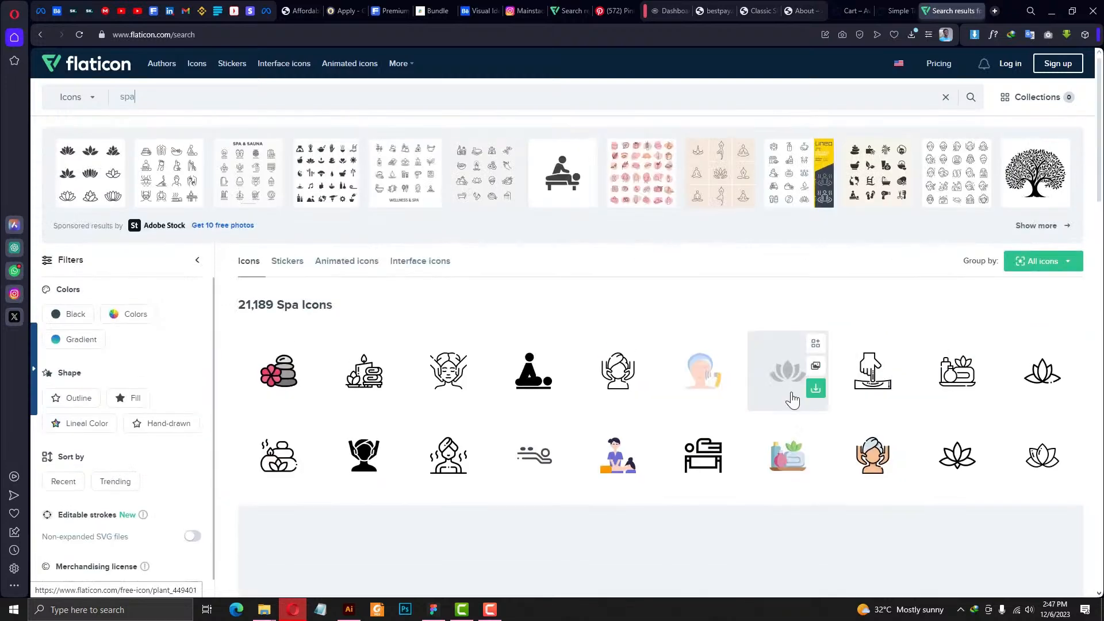
Open the black filled lotus plant icon and download it as a free 512 px PNG
click(792, 398)
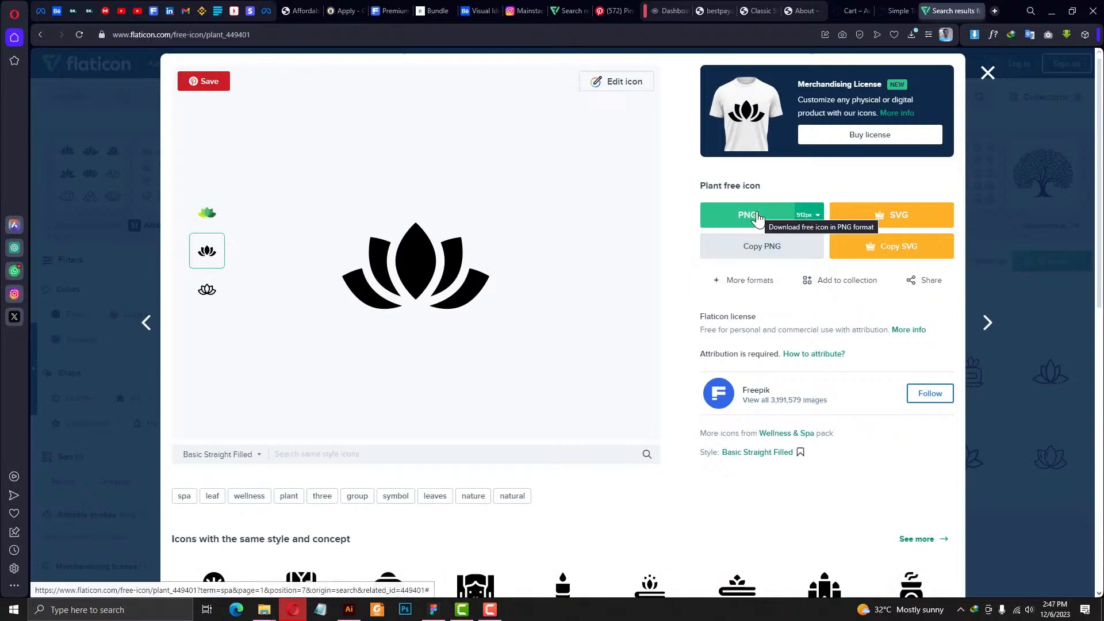
click(758, 218)
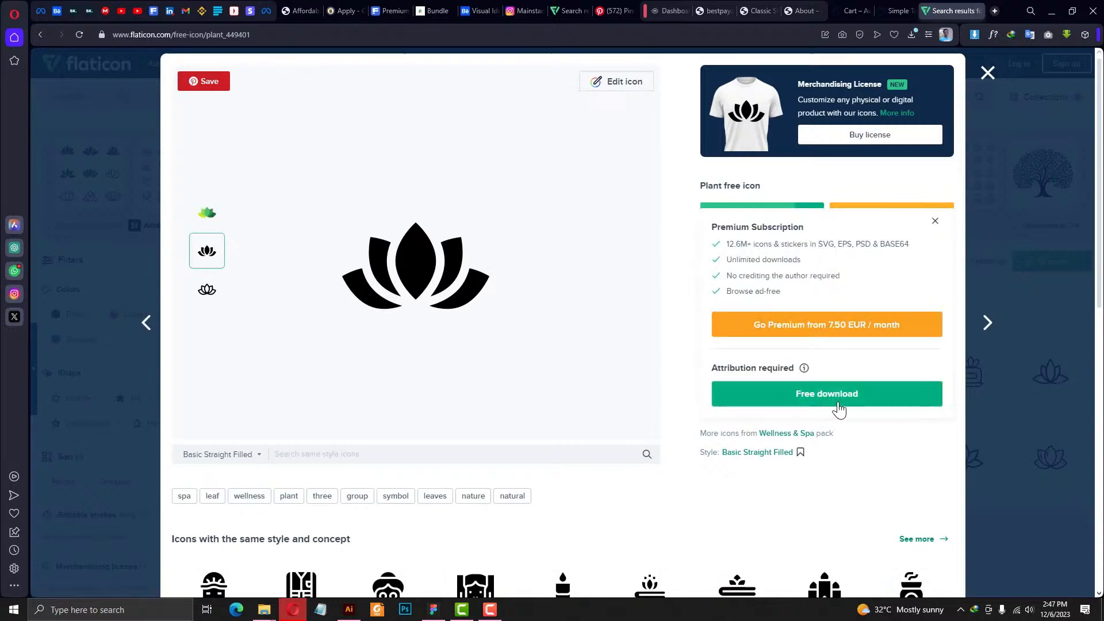
click(831, 397)
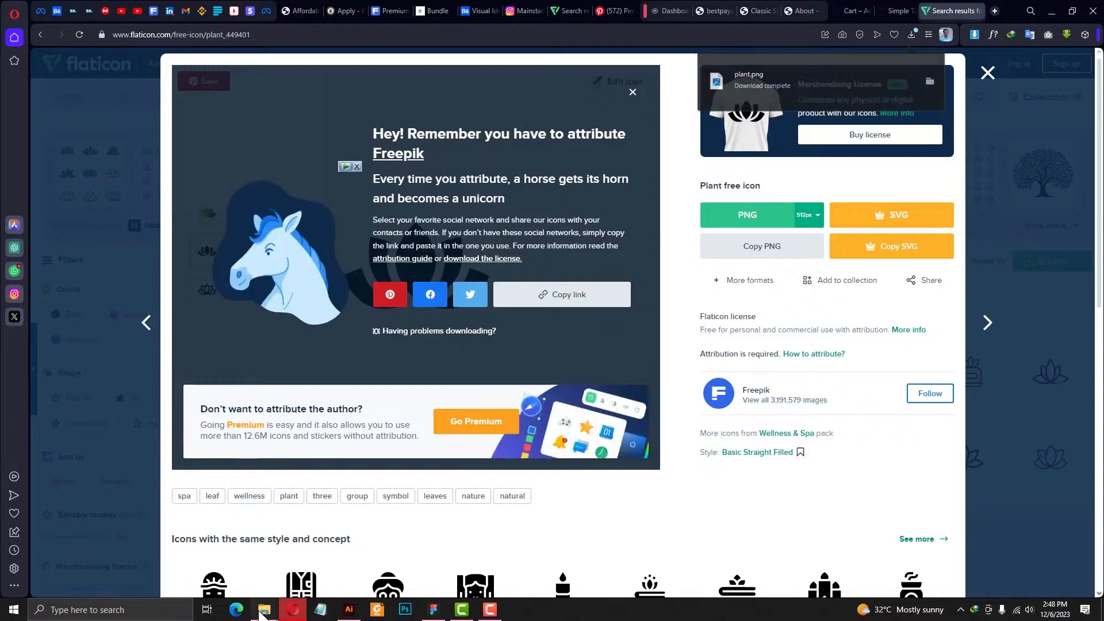
Place plant.png from the Downloads folder into the Illustrator document, on the first artboard beside the apple logo
click(263, 609)
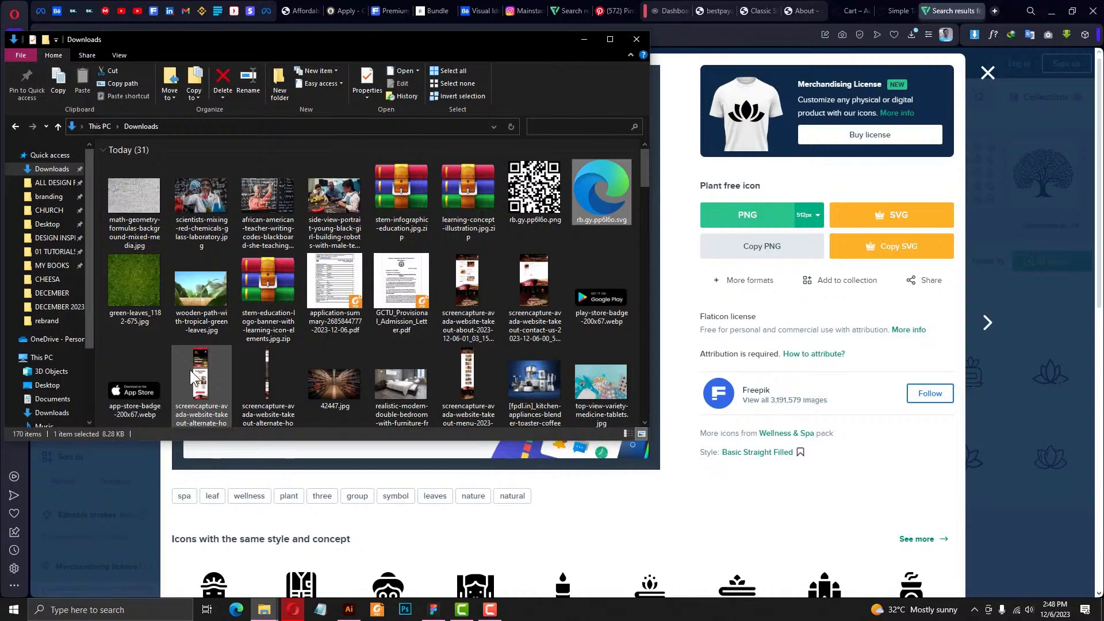
click(127, 190)
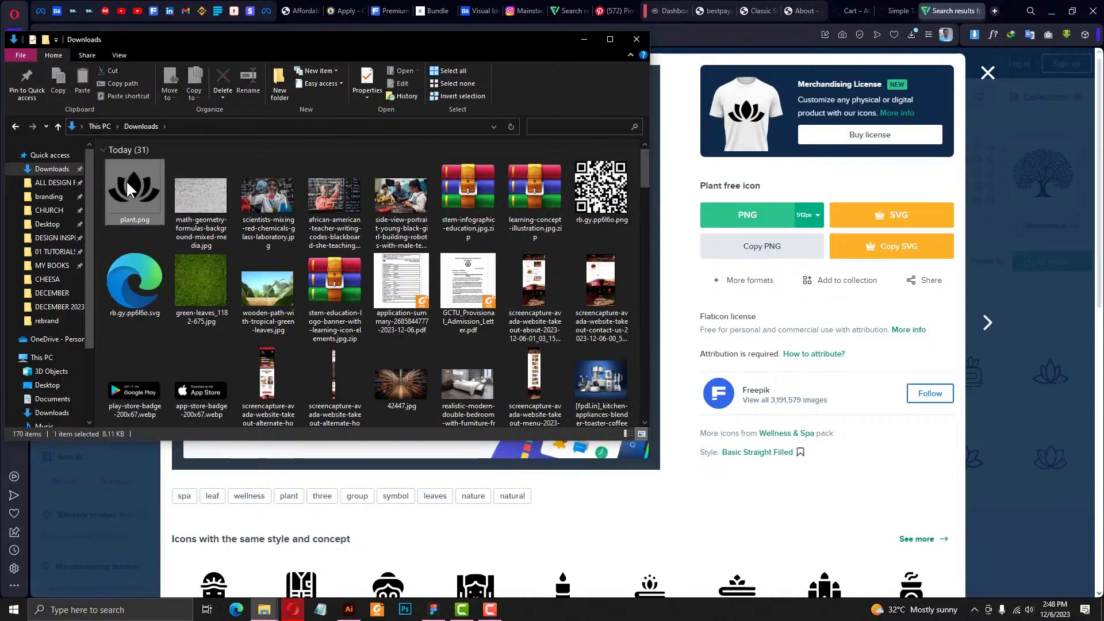
drag(127, 190, 547, 333)
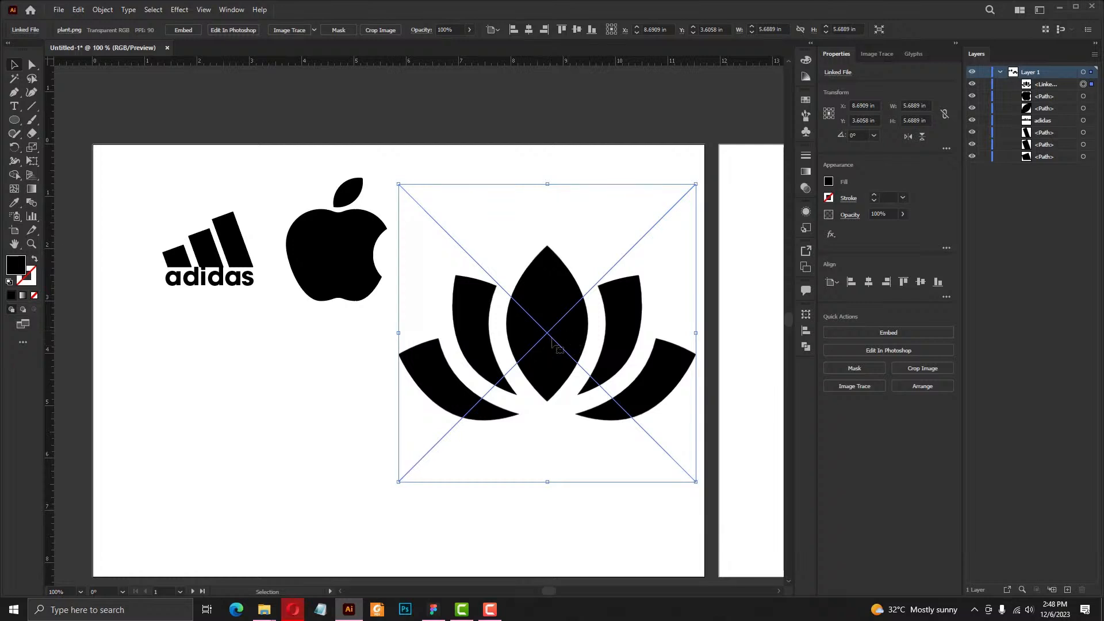
drag(561, 317, 564, 263)
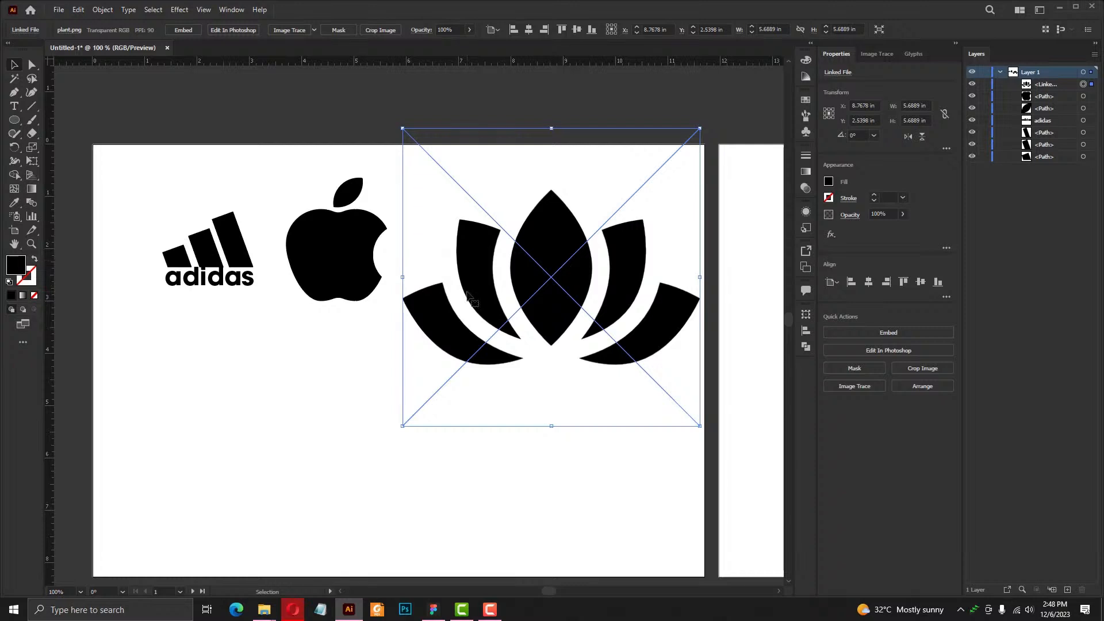
Bring up the Image Trace settings and move the lotus image about 12.37 in left, off the artboard onto the empty canvas
click(870, 55)
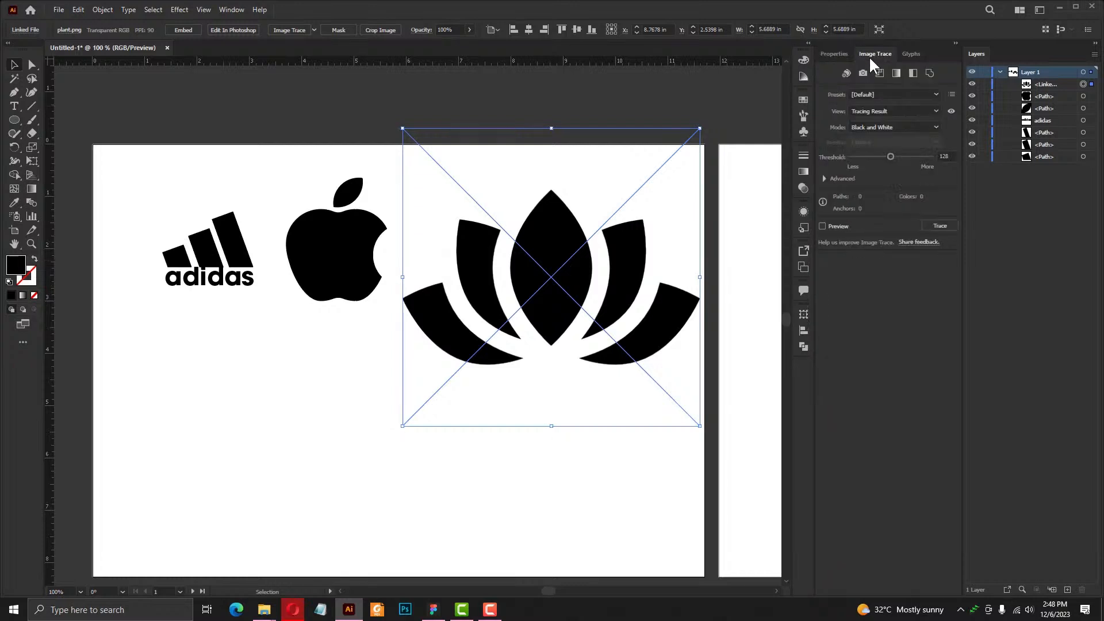
key(ctrl+minus)
key(ctrl+minus)
drag(496, 265, 249, 264)
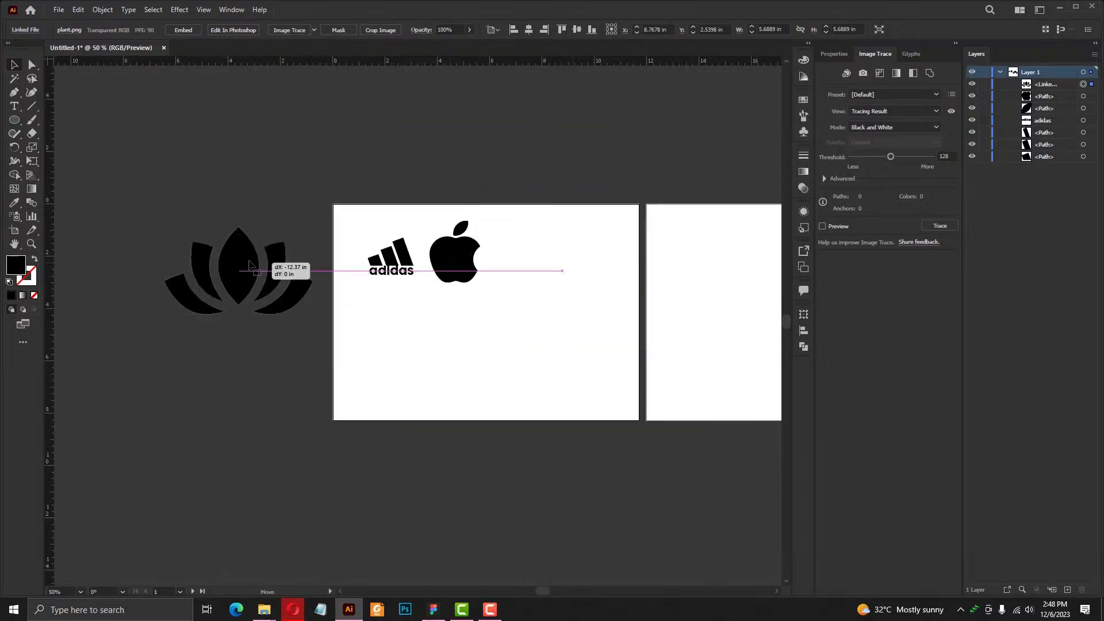
drag(317, 266, 598, 274)
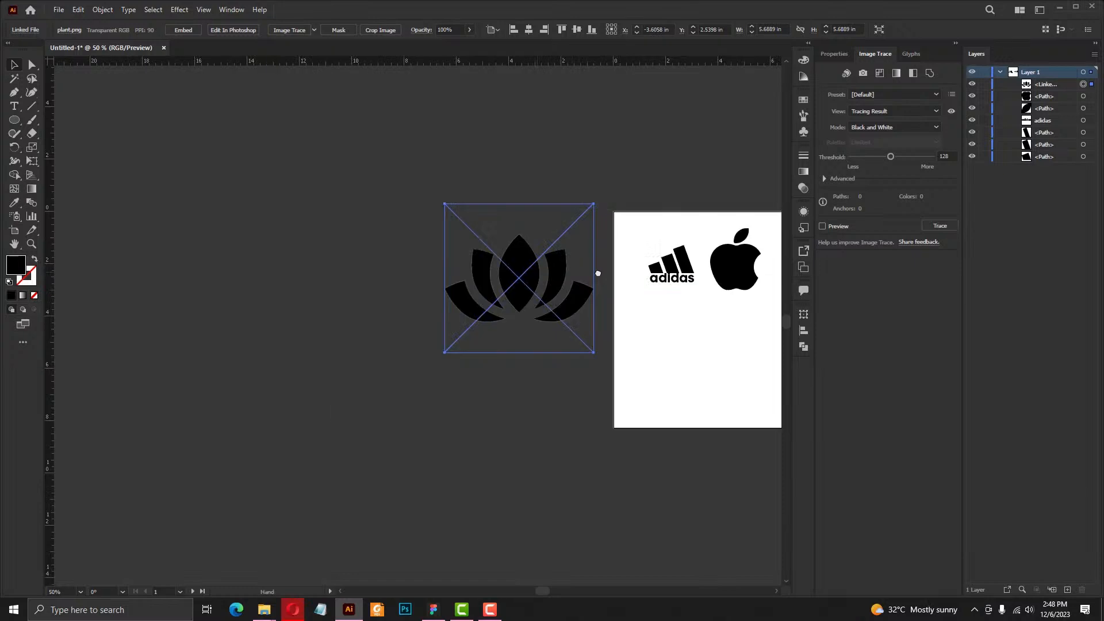
key(ctrl+plus)
key(ctrl+plus)
key(ctrl+plus)
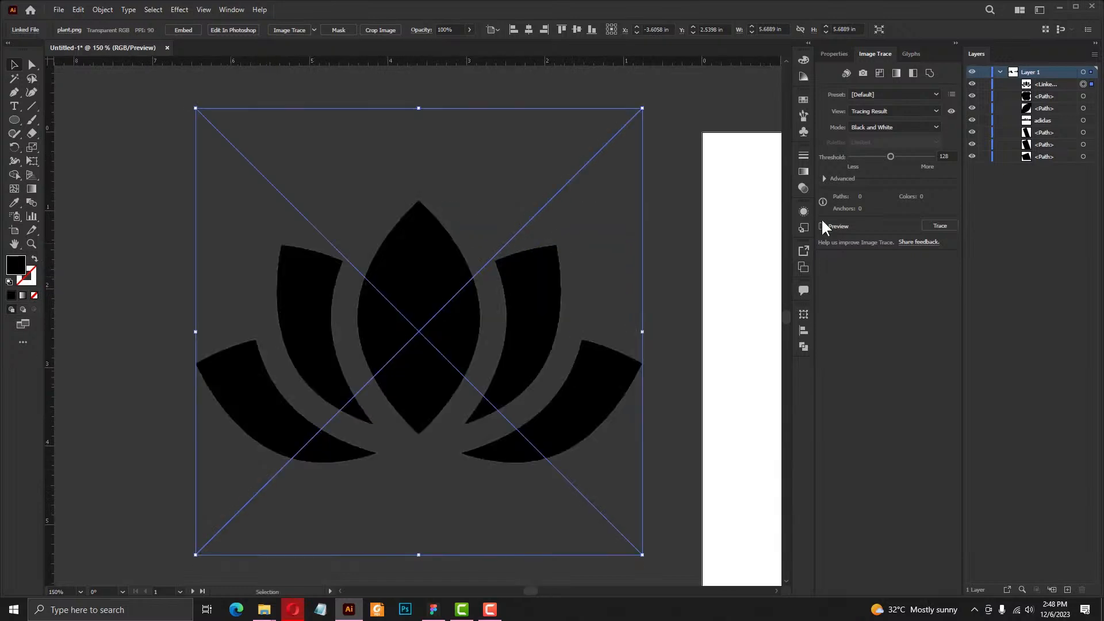
Image-trace the lotus with the Default preset in Black and White mode and enable Ignore White to drop its background
click(823, 178)
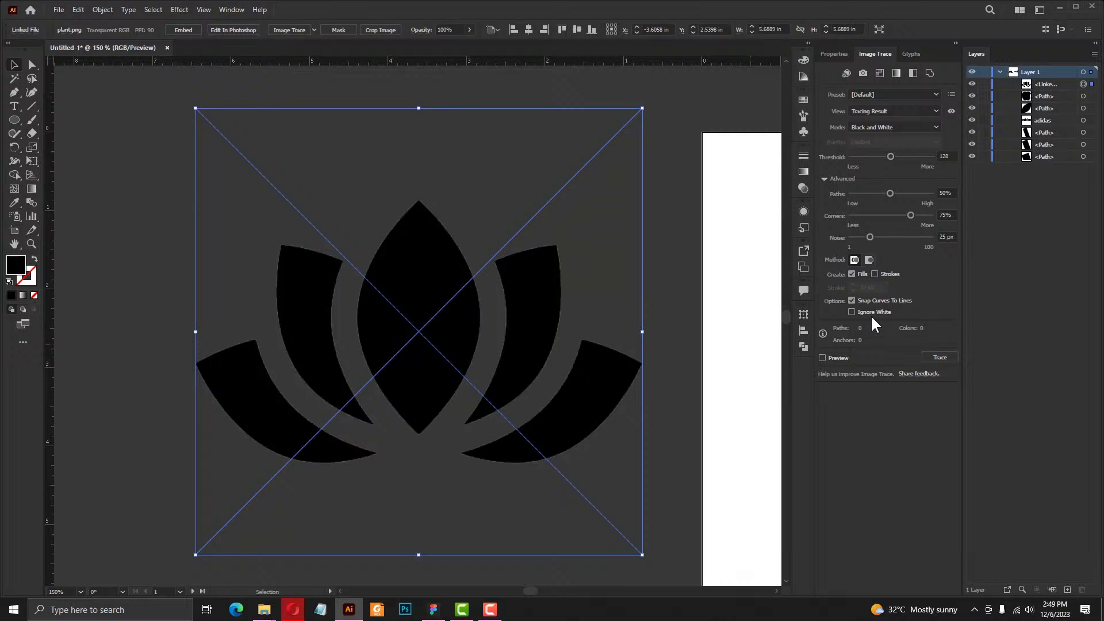
click(940, 358)
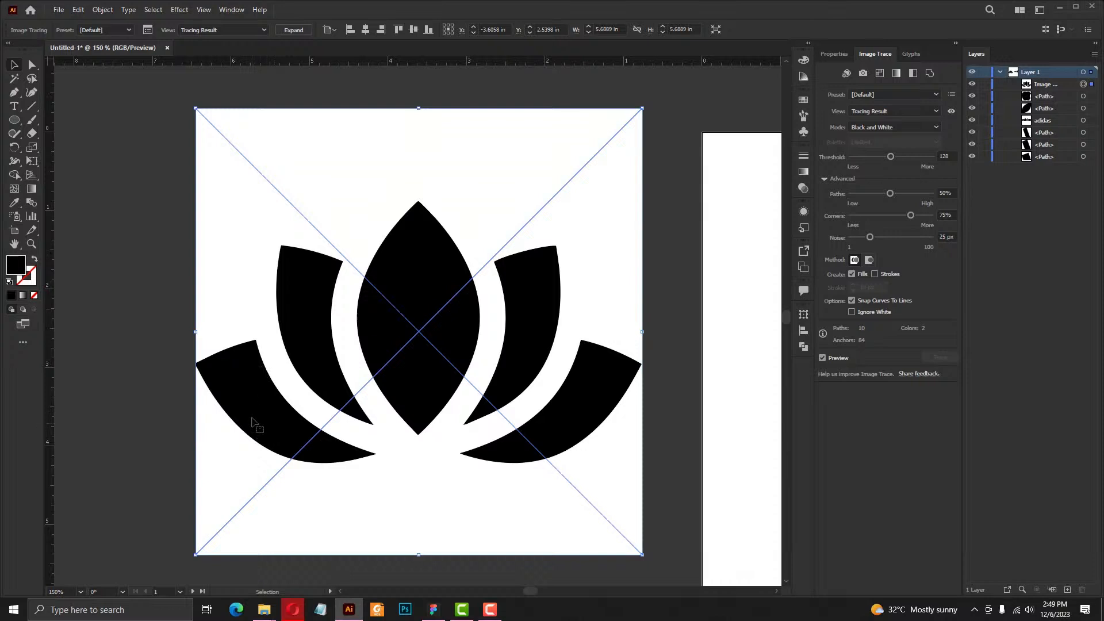
click(875, 311)
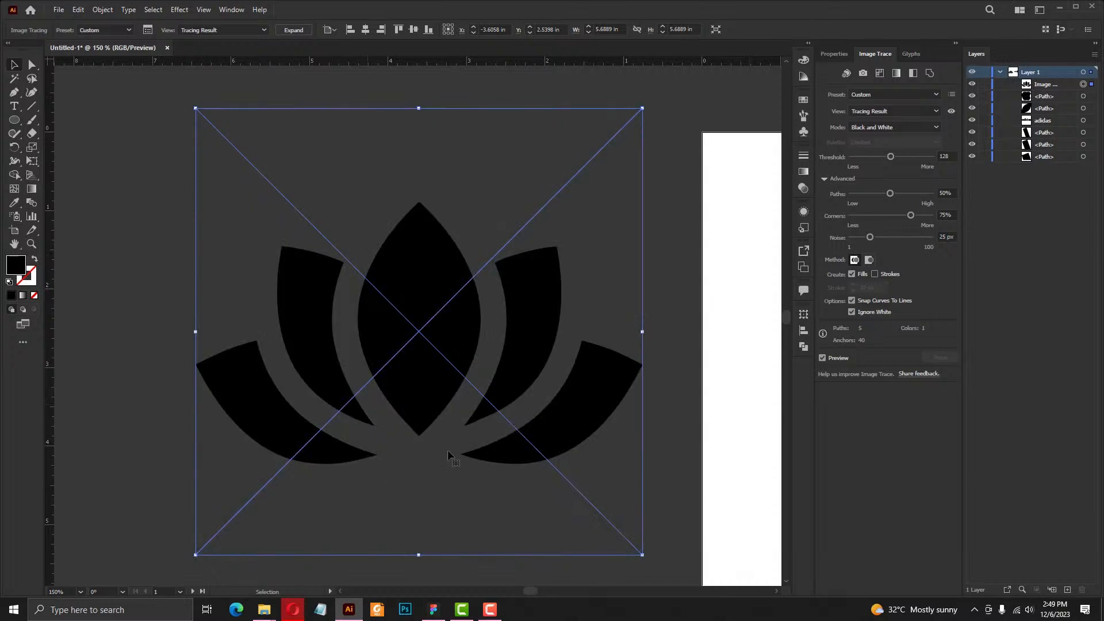
click(139, 273)
click(405, 275)
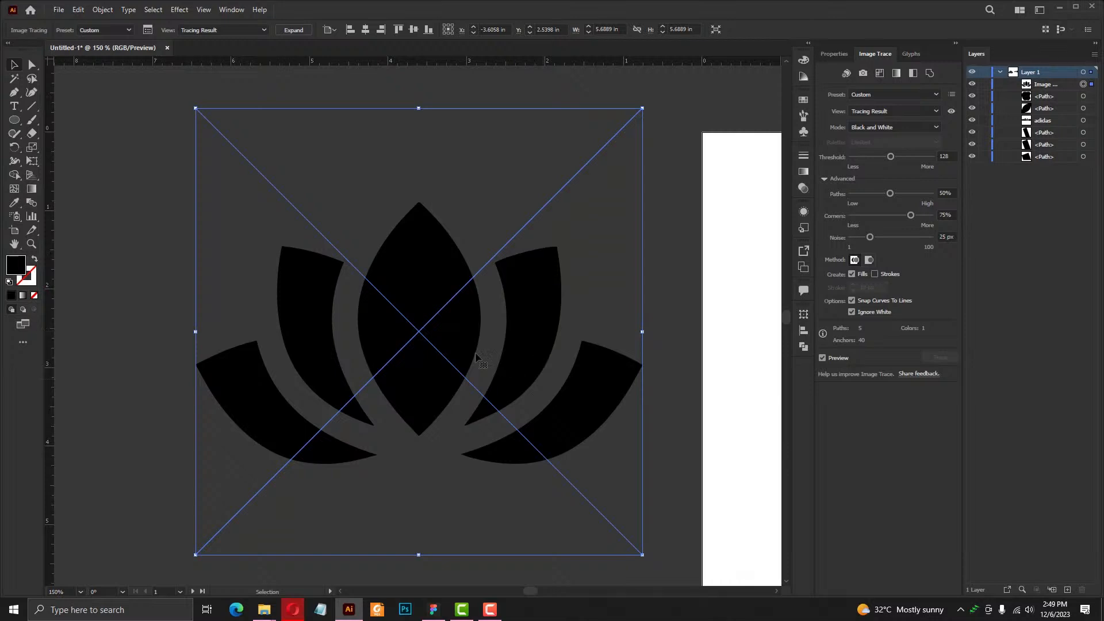
Expand the traced lotus into editable vector paths with Object and Fill enabled
click(101, 13)
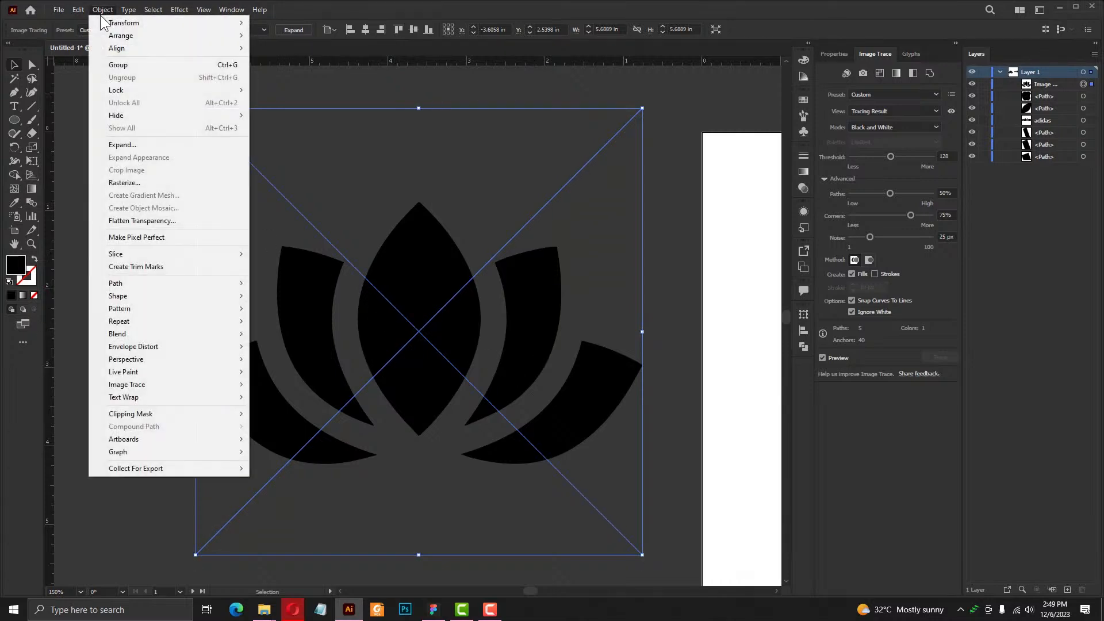
click(123, 144)
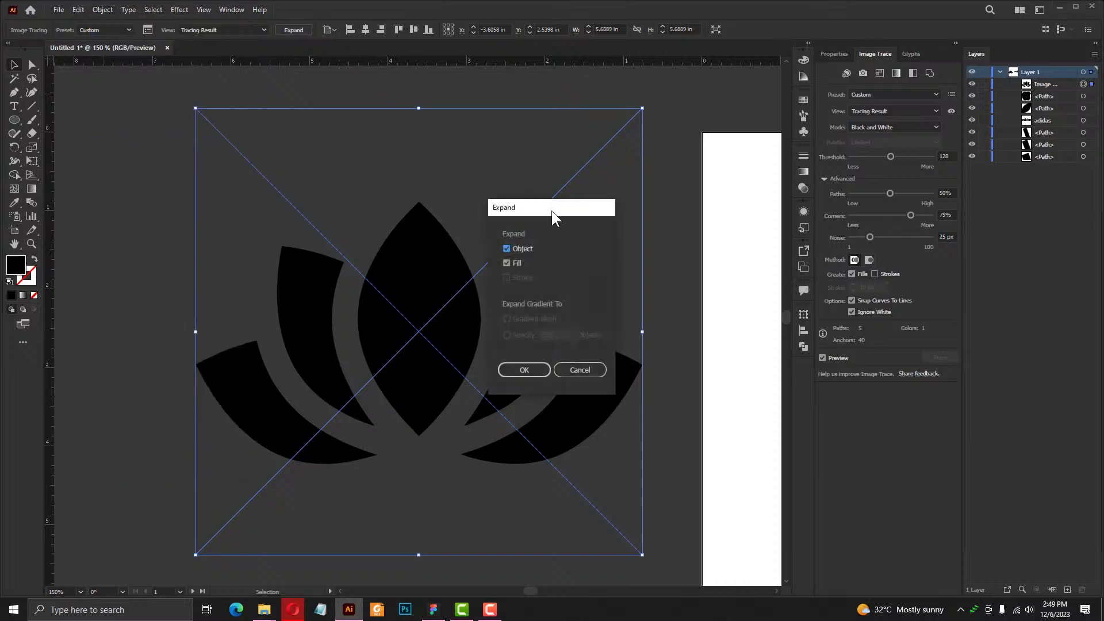
drag(550, 211, 688, 124)
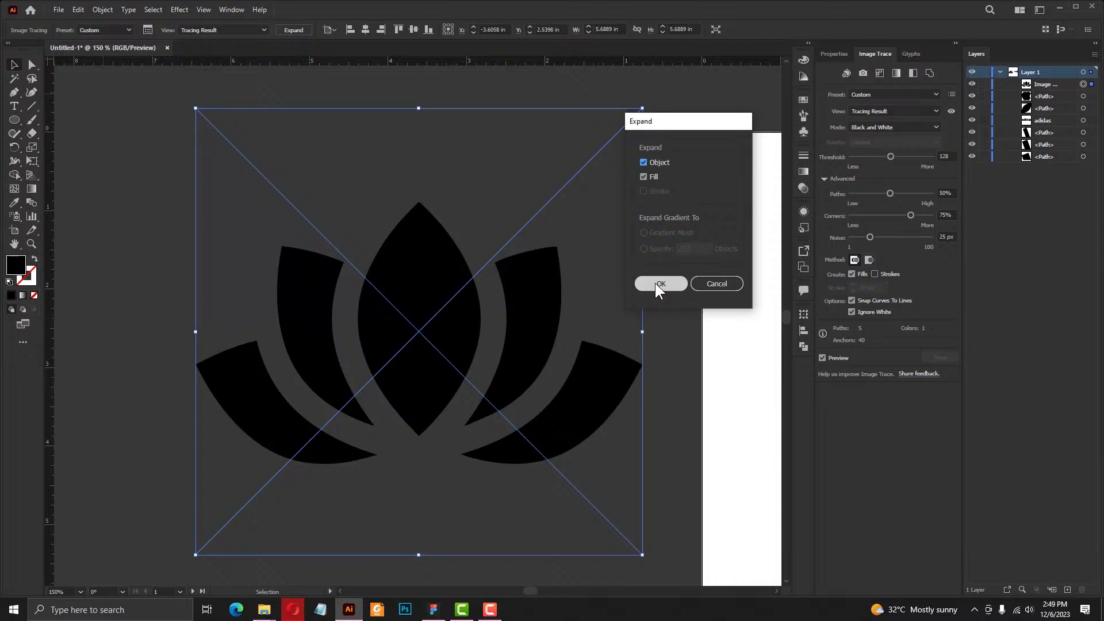
click(656, 284)
click(658, 290)
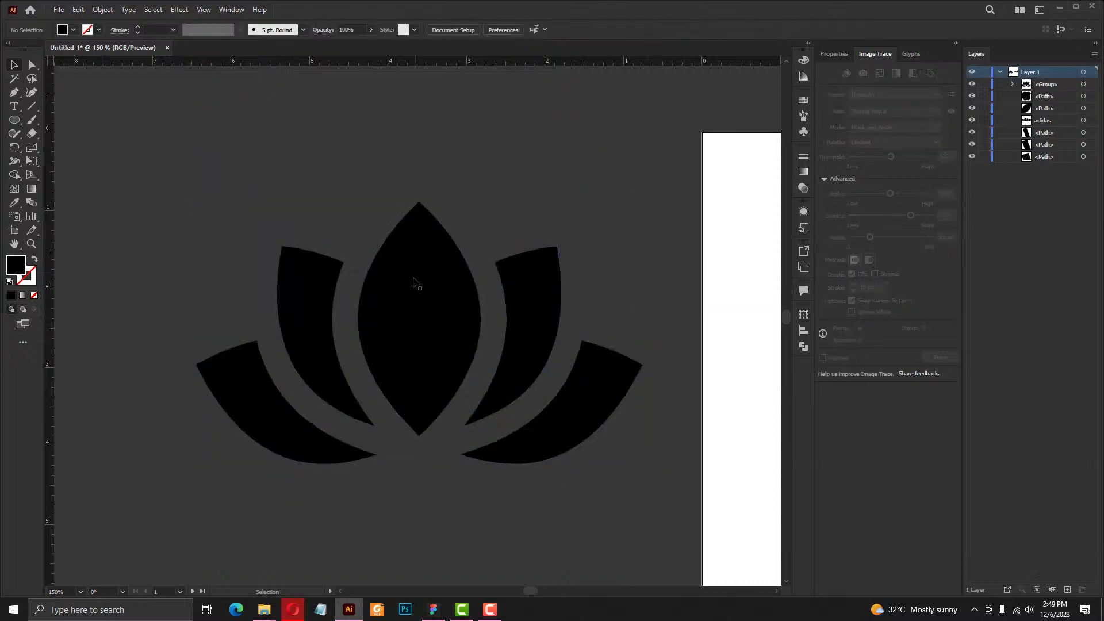
Squash the lotus's centre petal vertically to about 1.66 in high and move it up about 0.44 in between the side petals
click(315, 300)
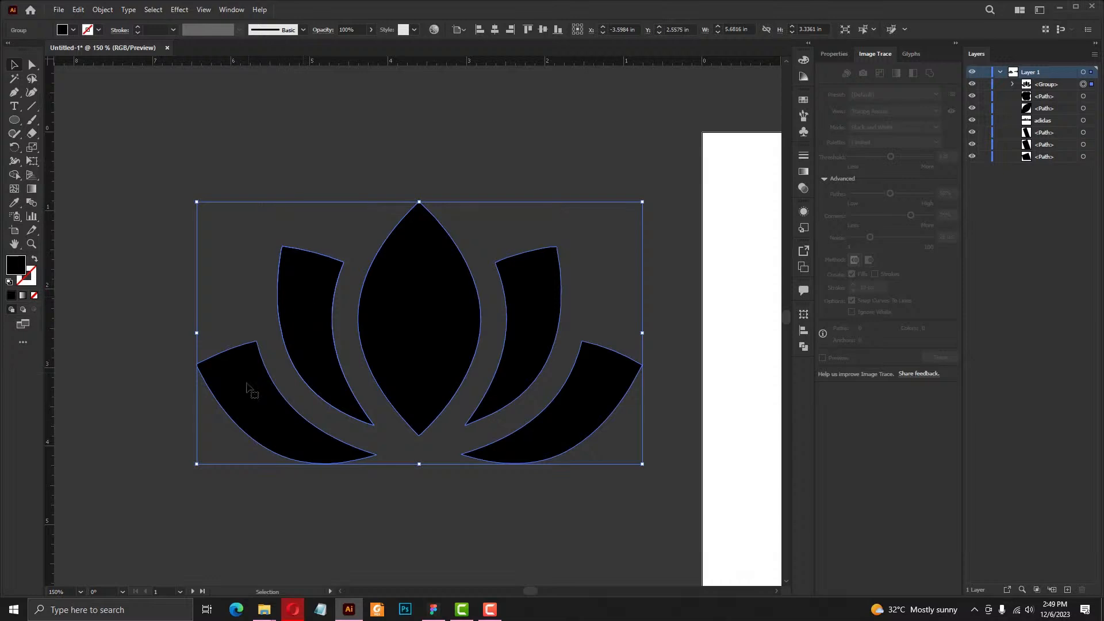
click(557, 185)
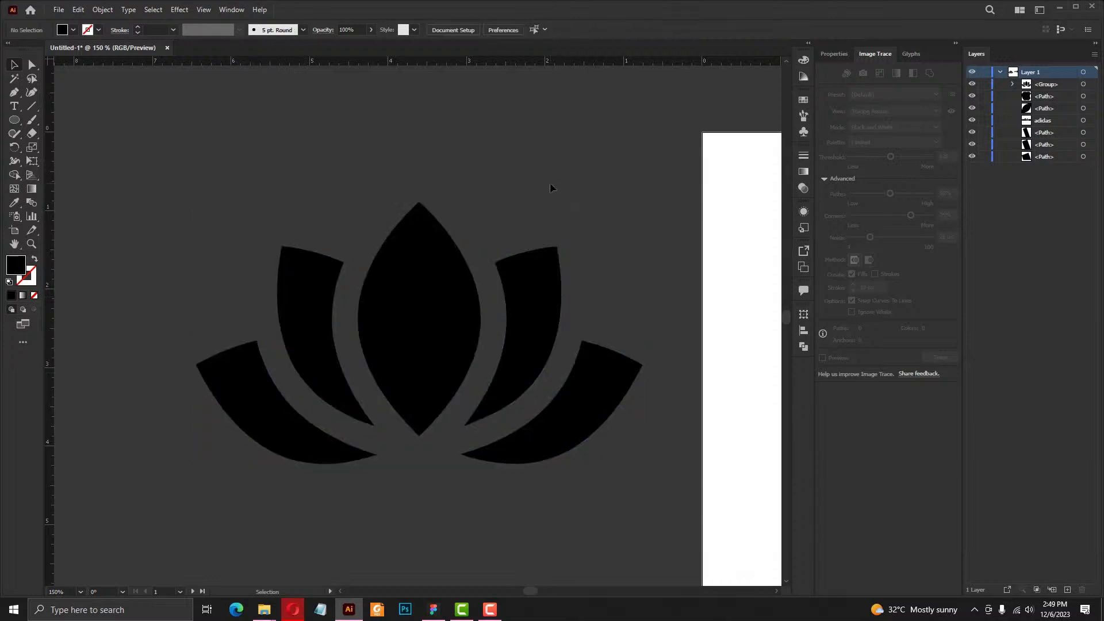
key(a)
click(422, 304)
key(v)
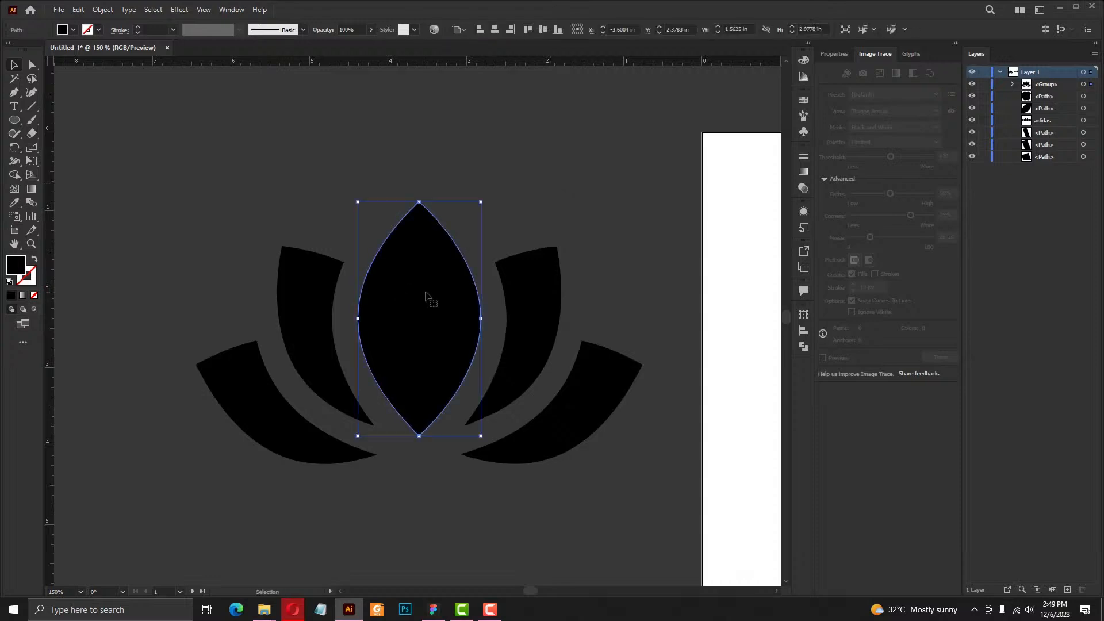
drag(419, 202, 420, 305)
drag(409, 354, 409, 324)
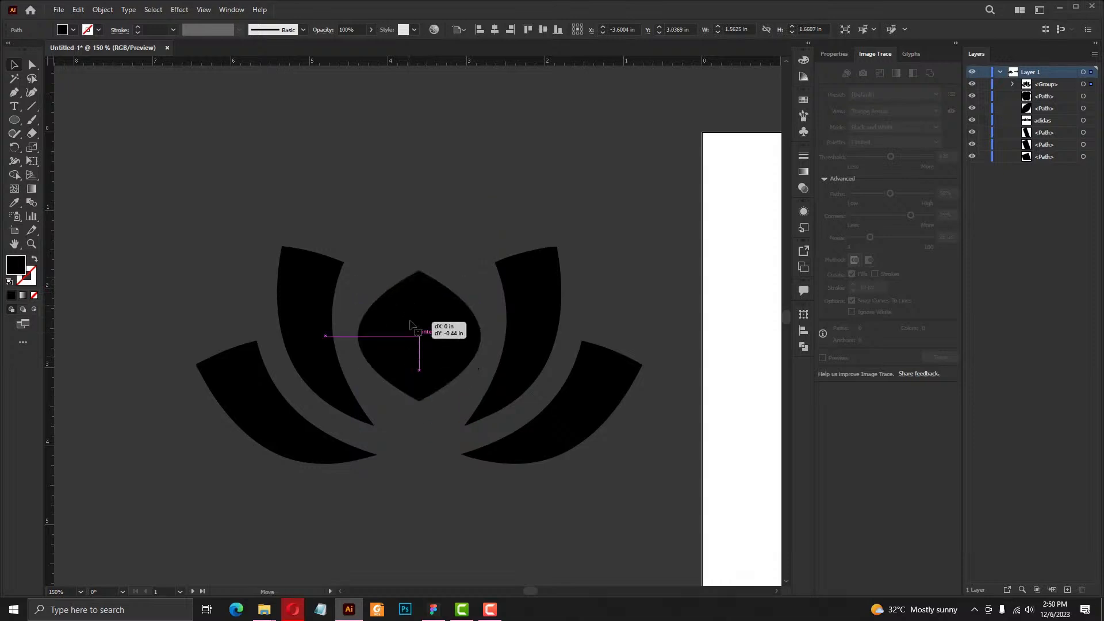
click(418, 199)
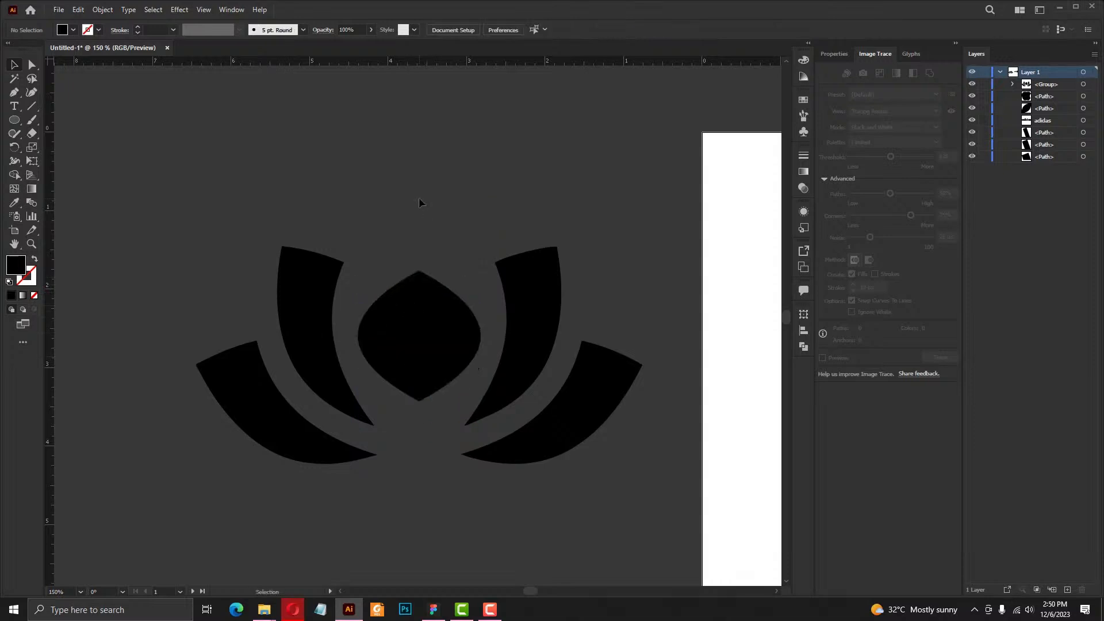
Add the text "lenz spa" beneath the lotus, scaled up to about 89 pt and positioned under the petals
drag(522, 214, 385, 150)
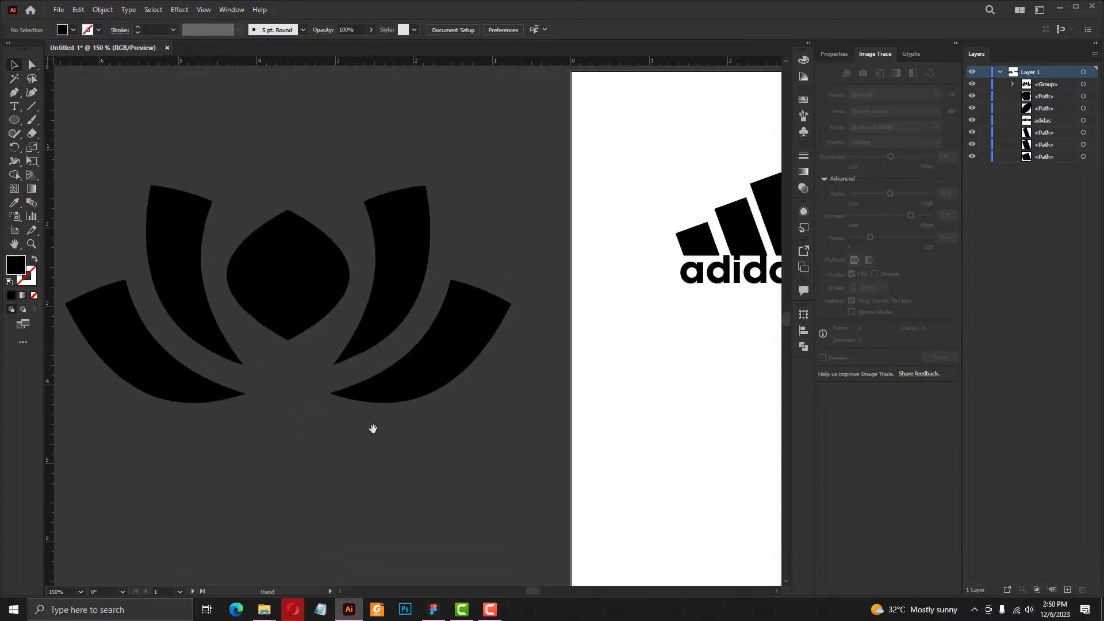
drag(376, 429, 546, 394)
key(t)
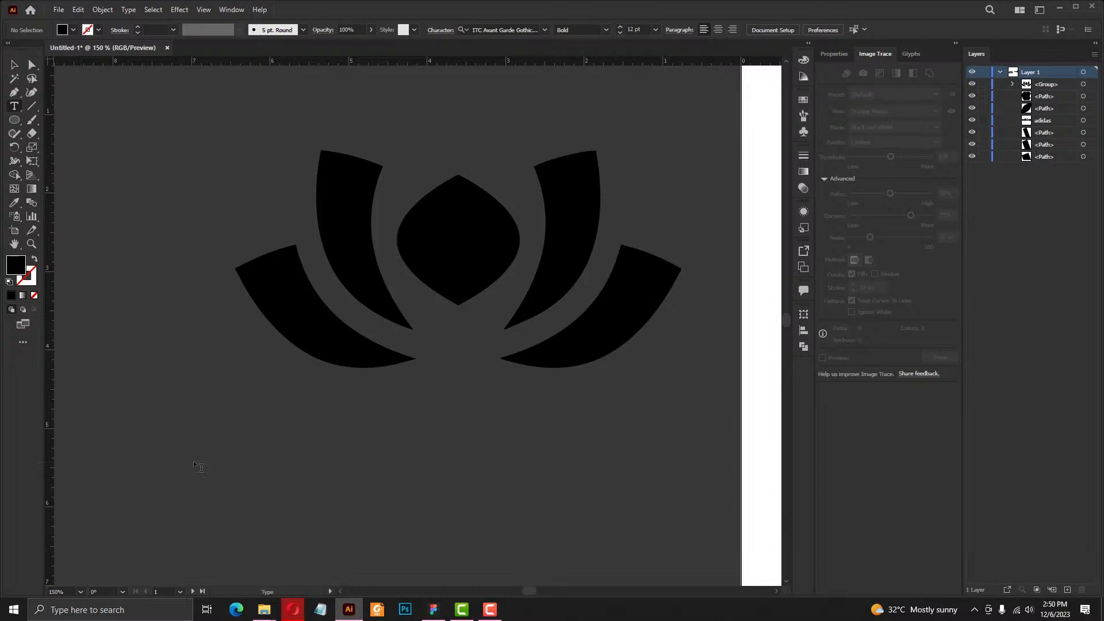
click(199, 466)
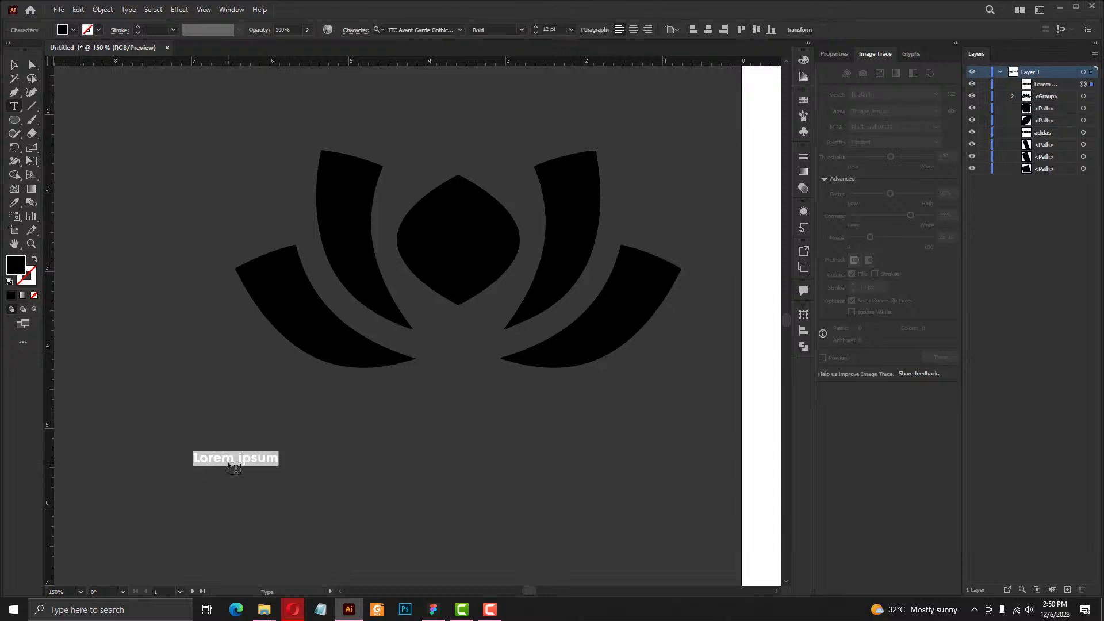
text(lenz )
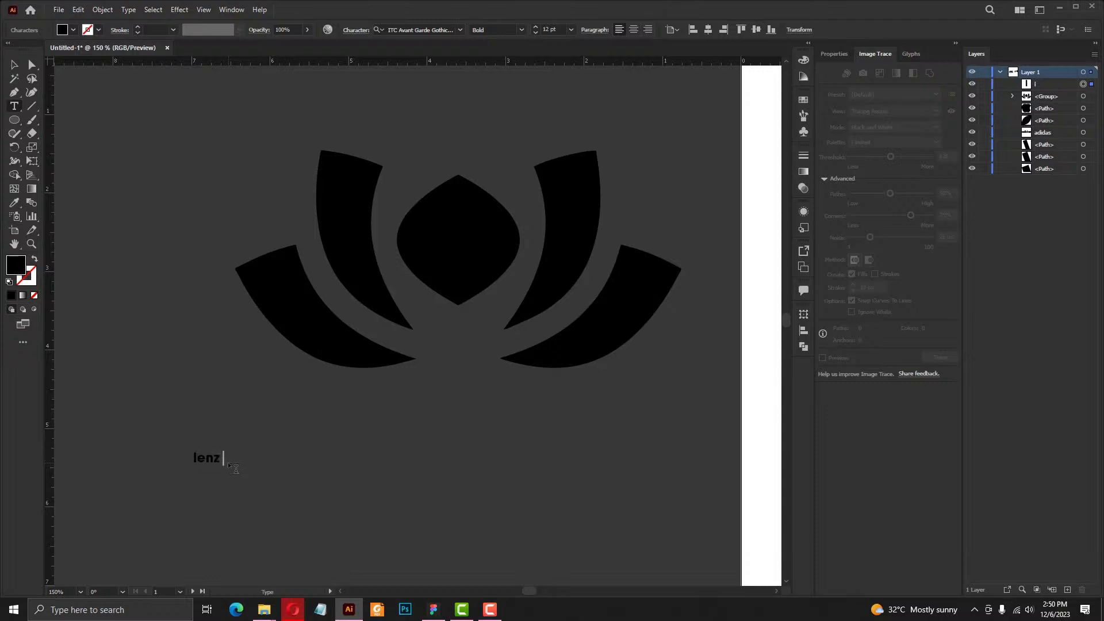
text(spa)
key(Escape)
drag(236, 468, 604, 495)
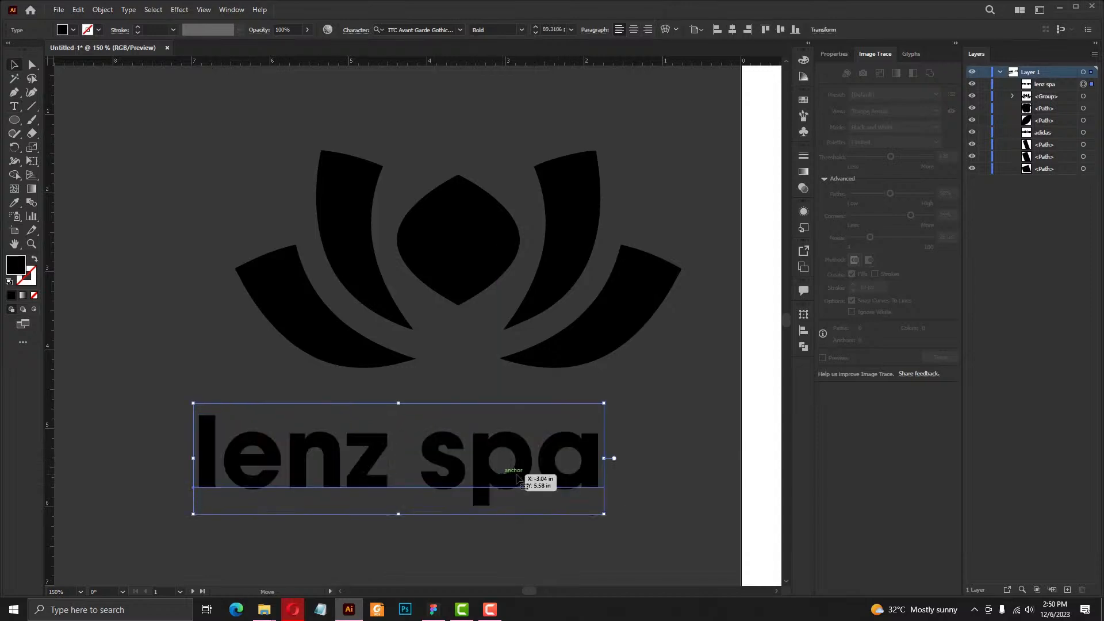
drag(517, 477, 564, 462)
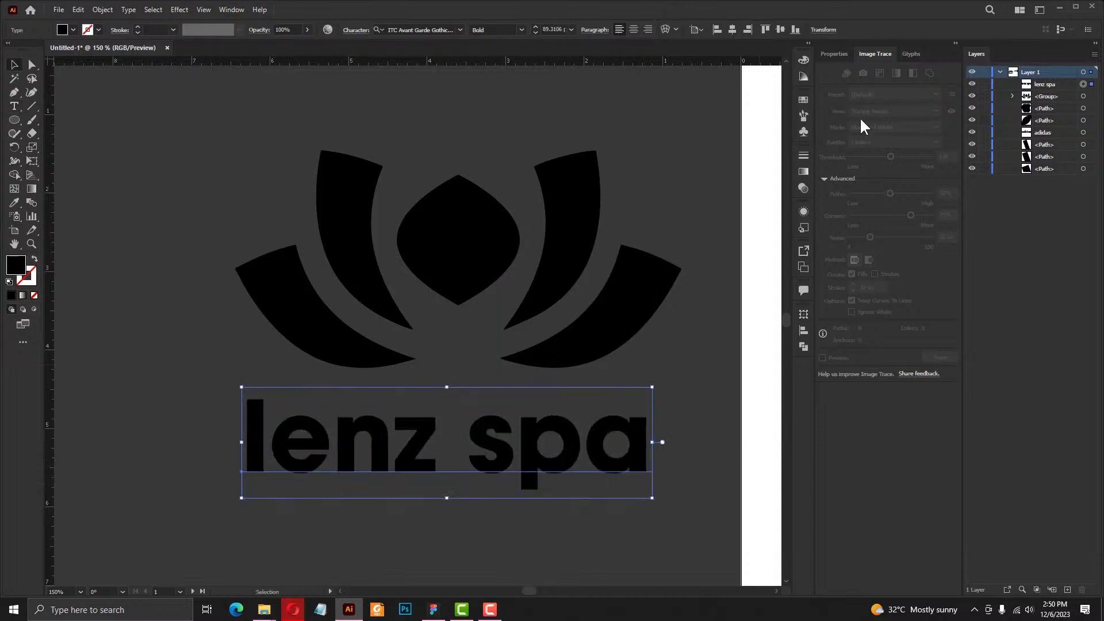
Set the lenz spa text's font to Meritta Serif
click(842, 56)
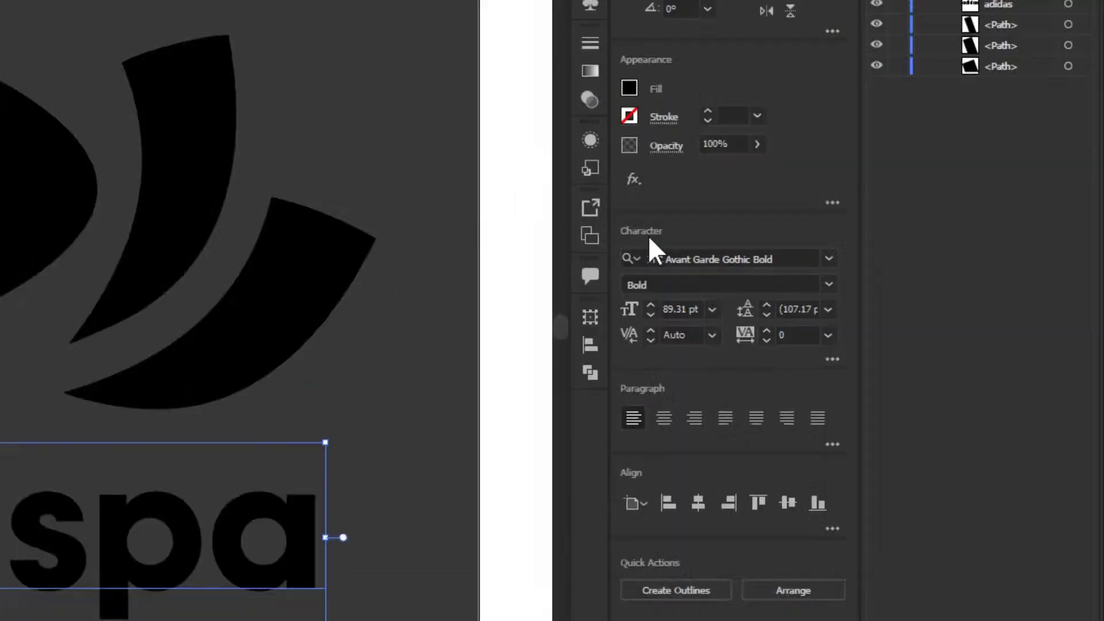
click(661, 257)
text(meritta)
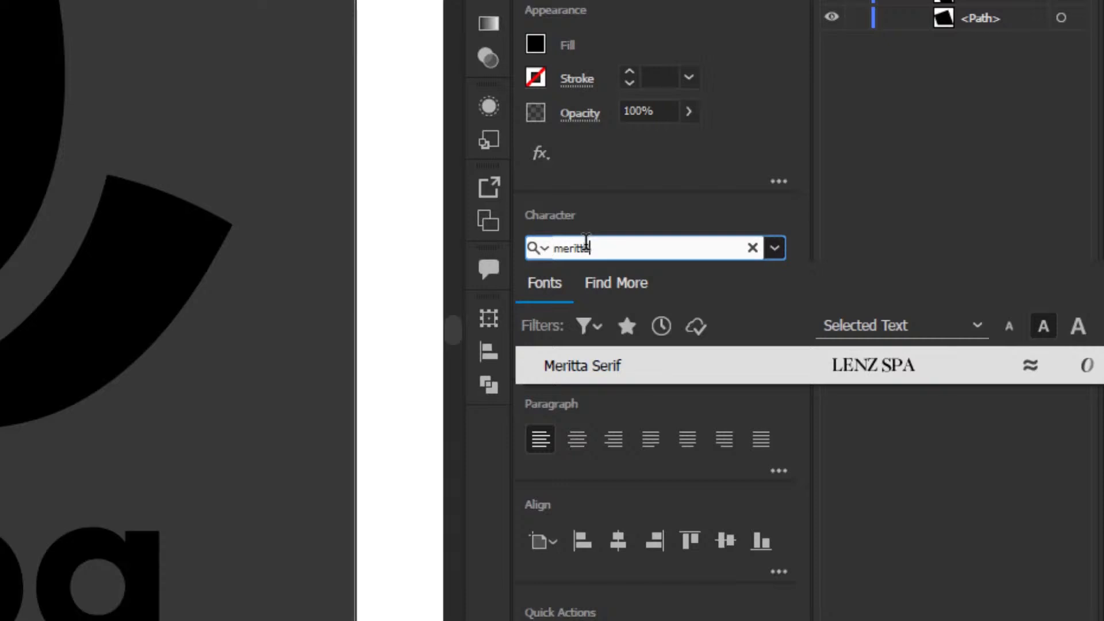
key(Return)
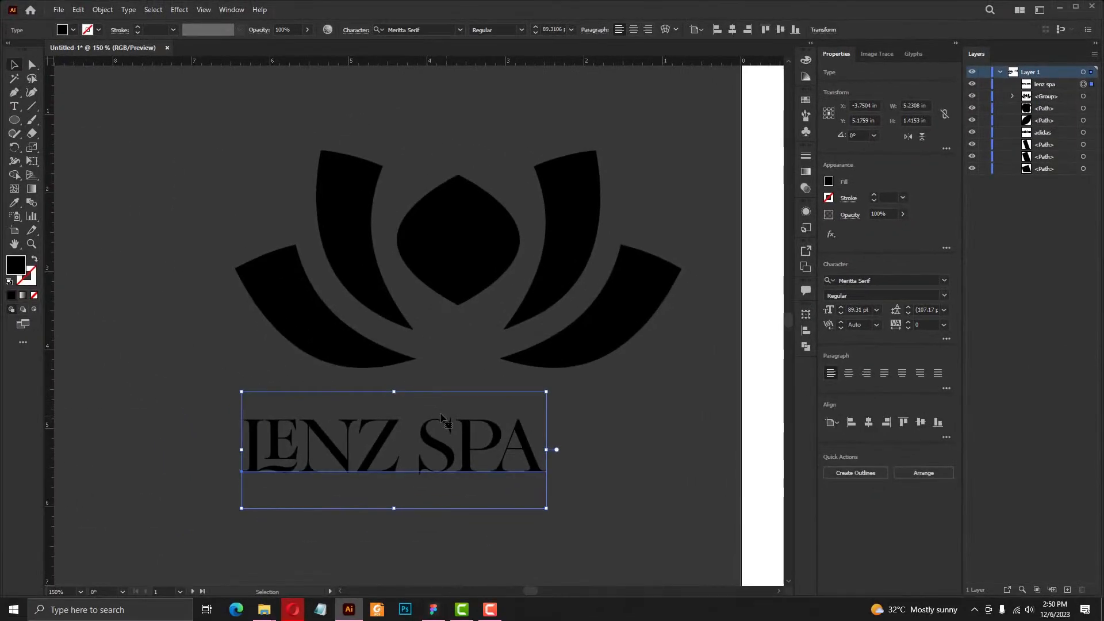
Enlarge the LENZ SPA text to about 128 pt, roughly the lotus's width, and centre it just below the petals
drag(546, 448, 678, 458)
drag(445, 444, 444, 441)
click(946, 339)
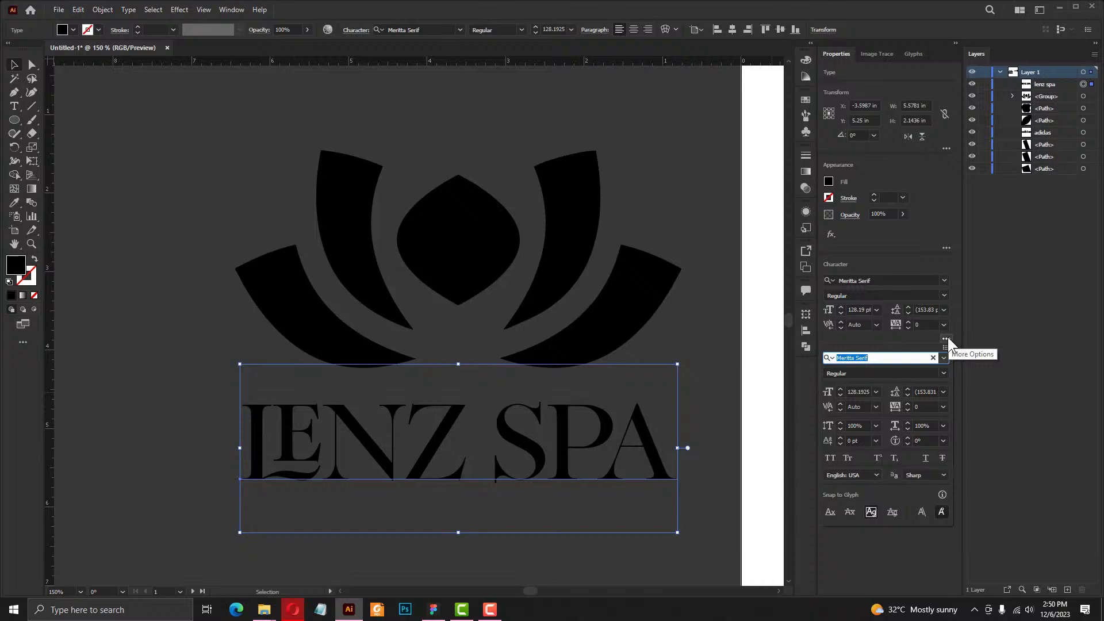
click(948, 339)
key(ctrl+minus)
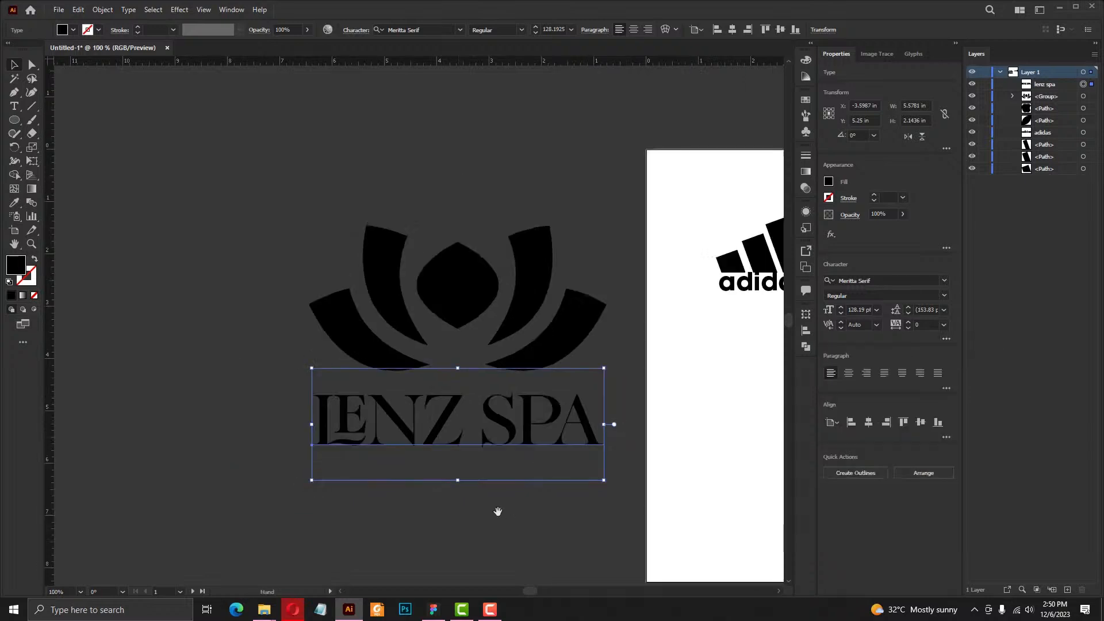
drag(498, 511, 450, 393)
drag(458, 321, 463, 323)
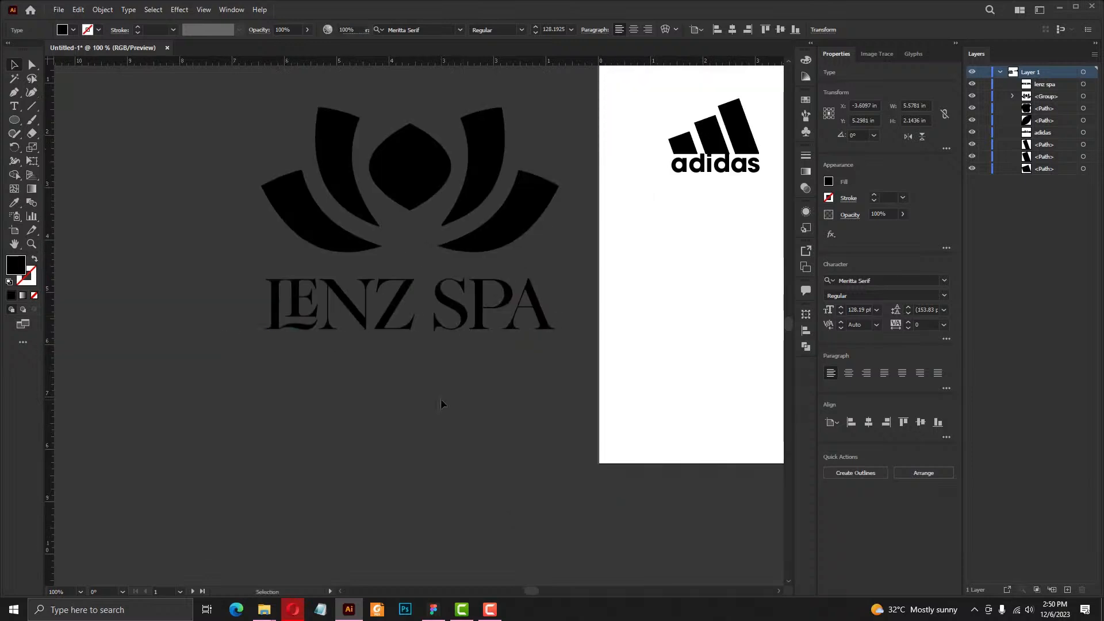
Move the lotus and LENZ SPA text together onto the first artboard below the Adidas logo, scaled down to about 3.08 in wide
click(431, 382)
drag(431, 381, 357, 463)
drag(152, 182, 505, 444)
drag(489, 326, 784, 438)
drag(484, 555, 557, 517)
drag(675, 391, 546, 394)
drag(546, 393, 563, 368)
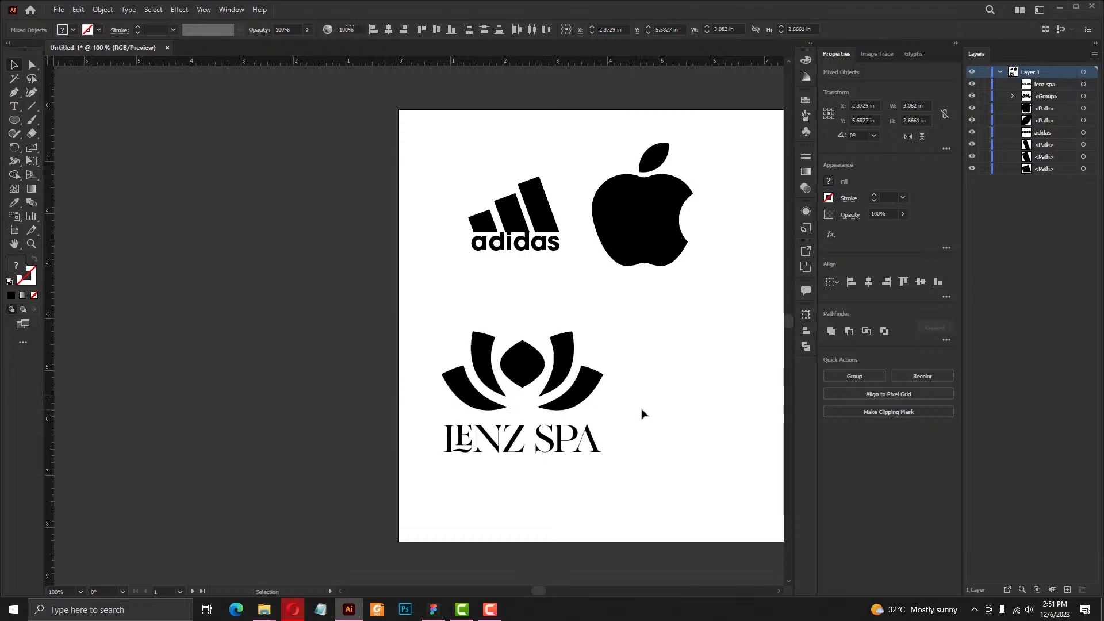
Replace the Z in the LENZ SPA text with its alternate glyph that has a curled tail
drag(670, 419, 567, 399)
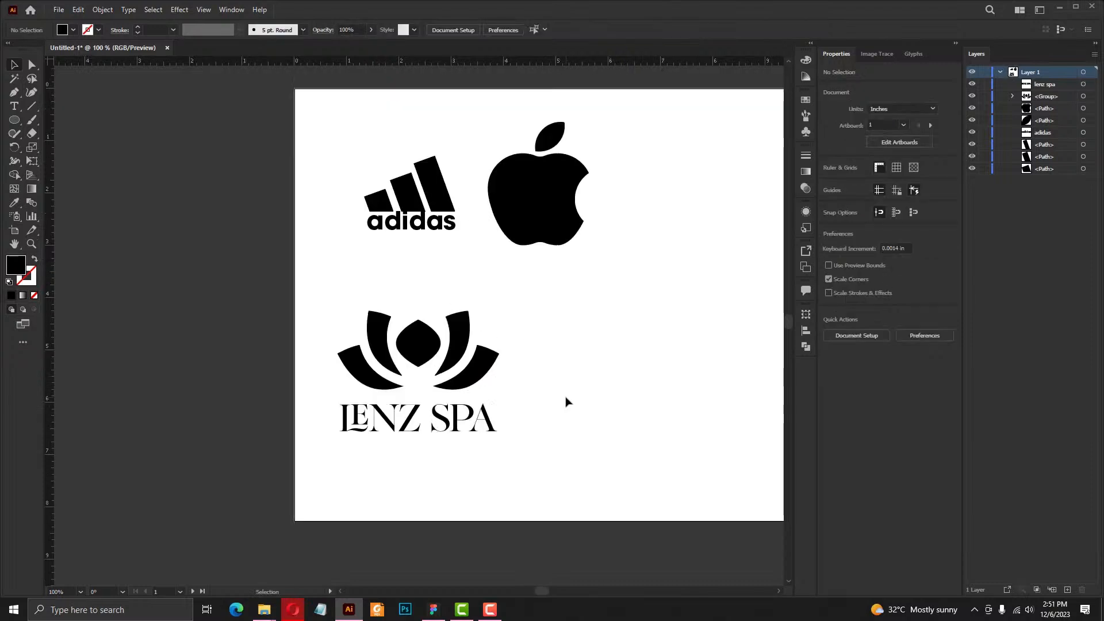
click(474, 420)
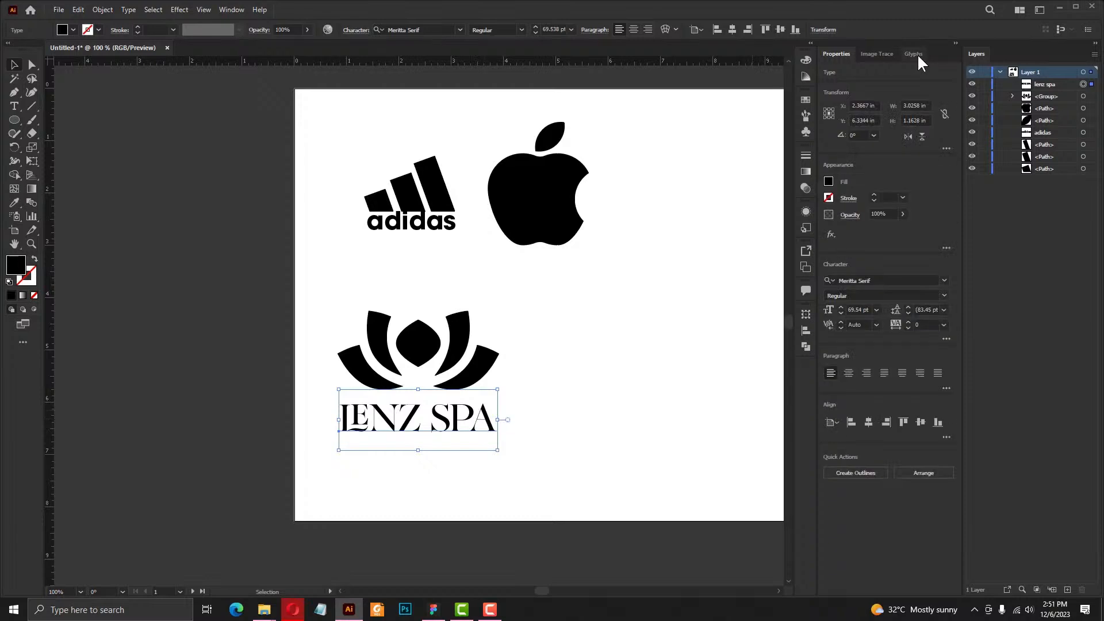
scroll(412, 464, up, 2)
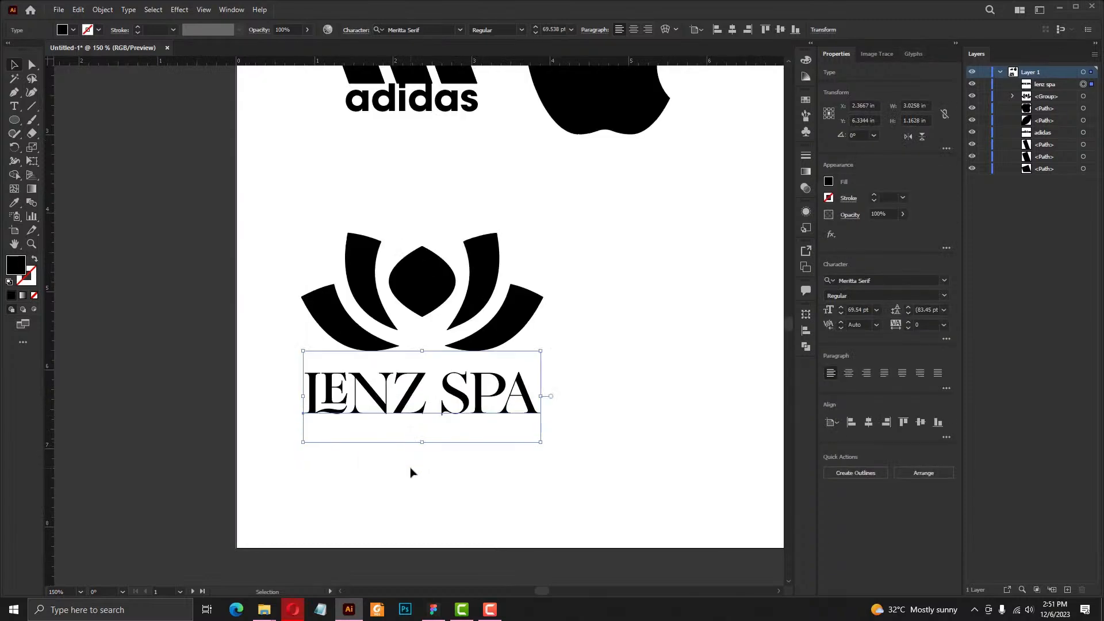
key(space)
drag(568, 473, 499, 446)
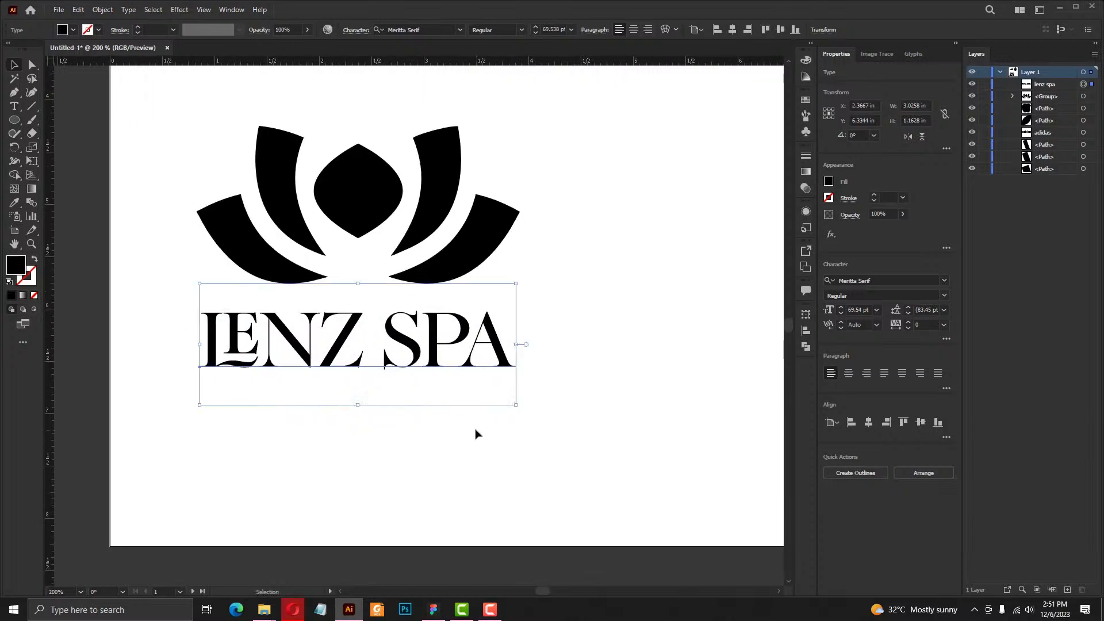
click(912, 55)
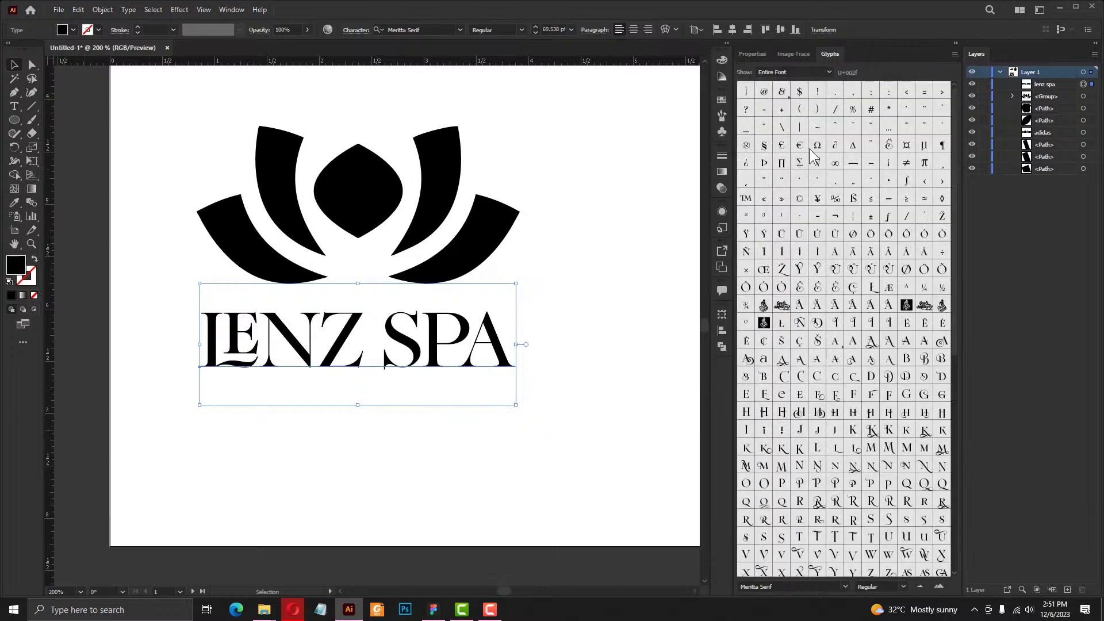
double_click(315, 335)
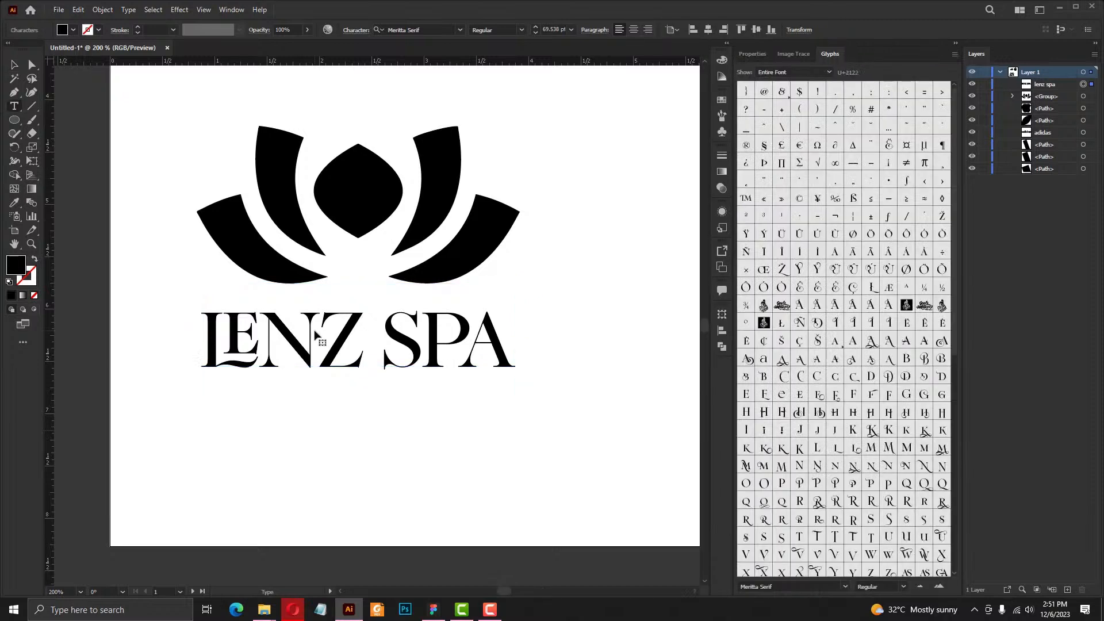
drag(317, 336, 364, 339)
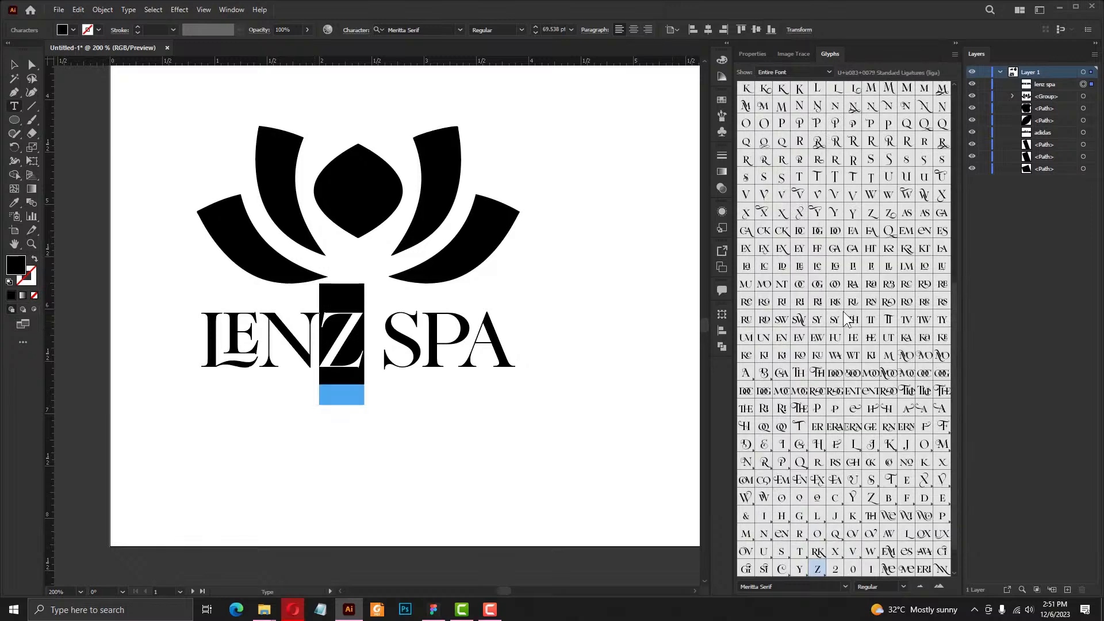
scroll(862, 448, down, 2)
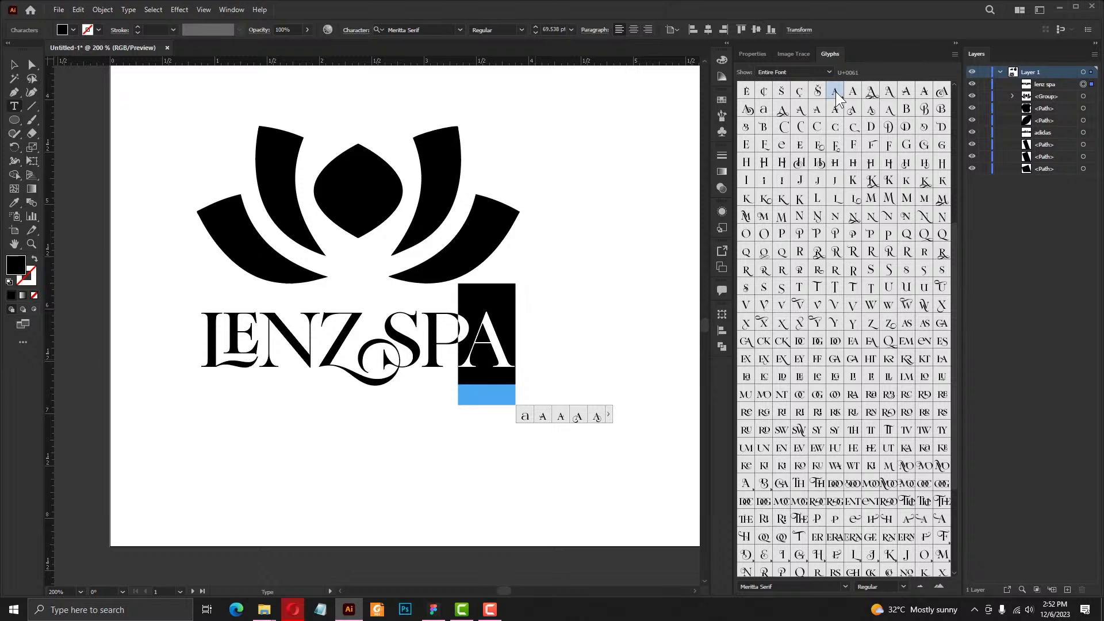
Replace the final A in the LENZ SPA text with the swash glyph whose looped tail sweeps below the baseline
double_click(835, 94)
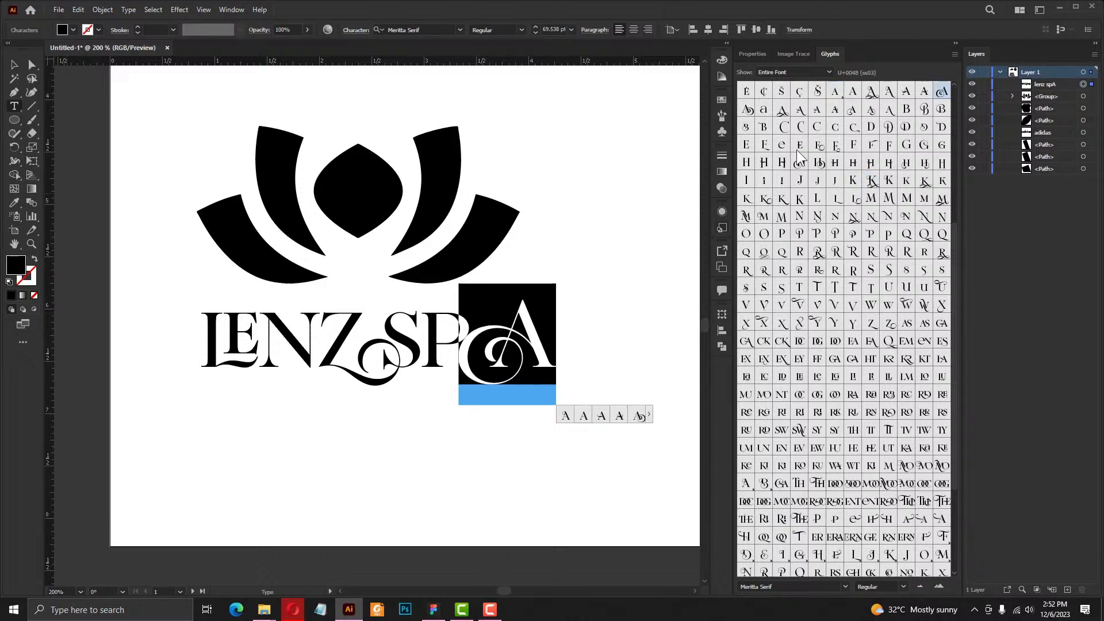
click(783, 113)
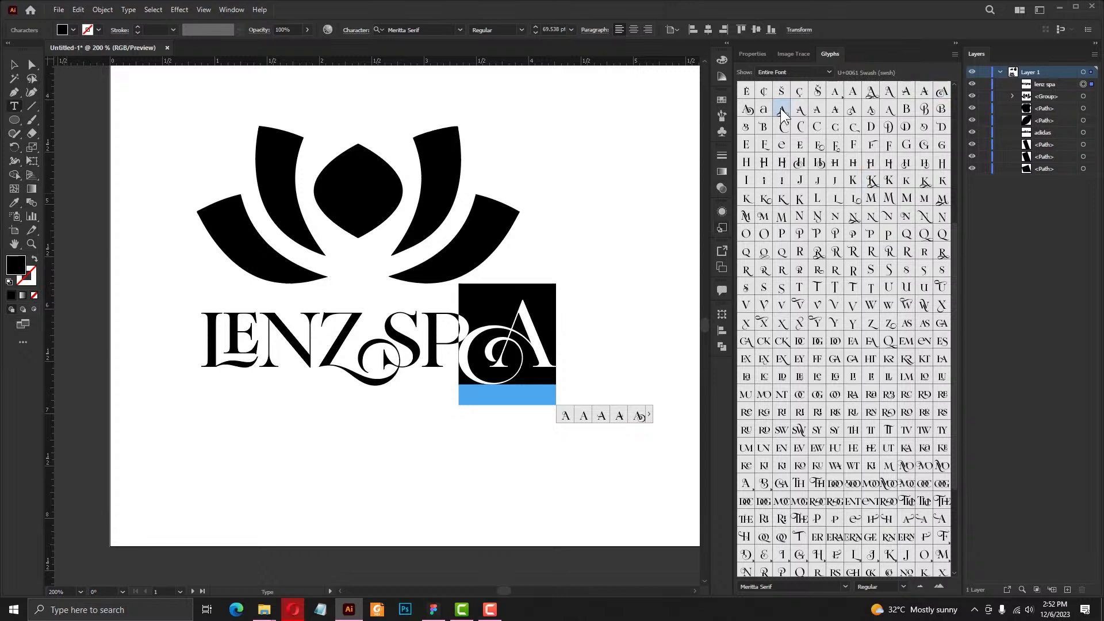
double_click(783, 110)
click(14, 64)
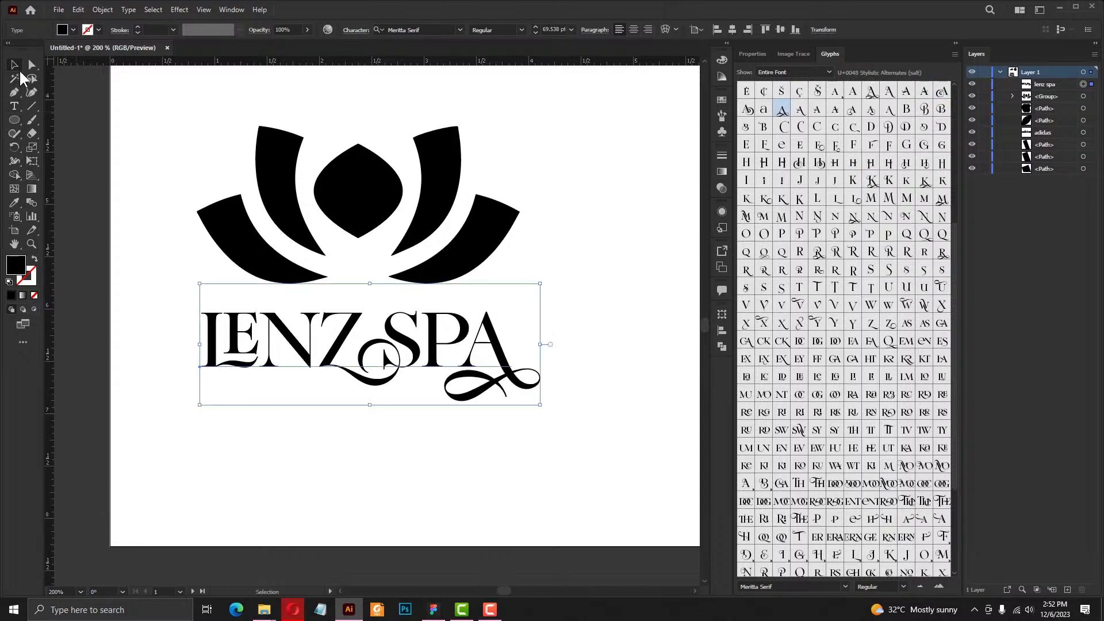
scroll(348, 323, down, 1)
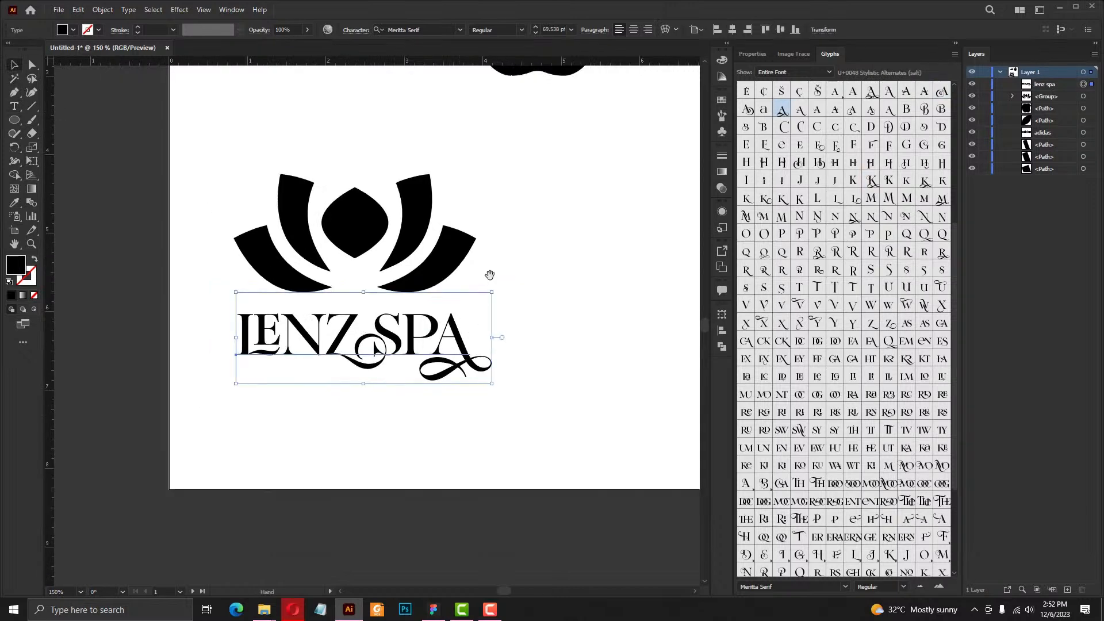
drag(489, 275, 444, 293)
click(524, 261)
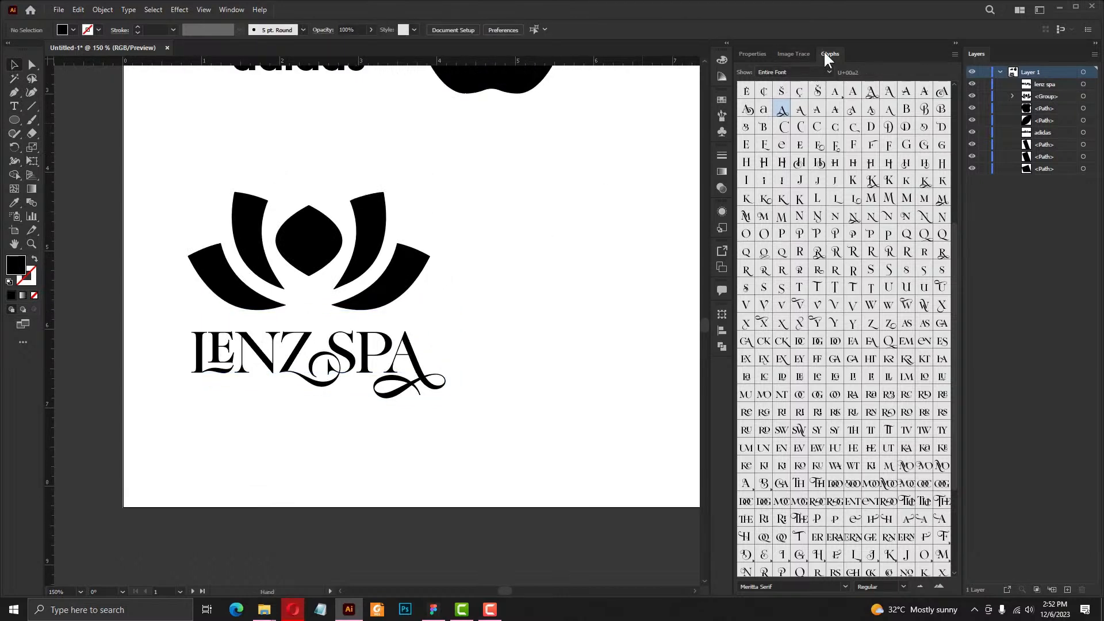
Place a copy of the LENZ SPA text near the upper-left corner of the second artboard
scroll(529, 248, down, 1)
drag(529, 248, 374, 344)
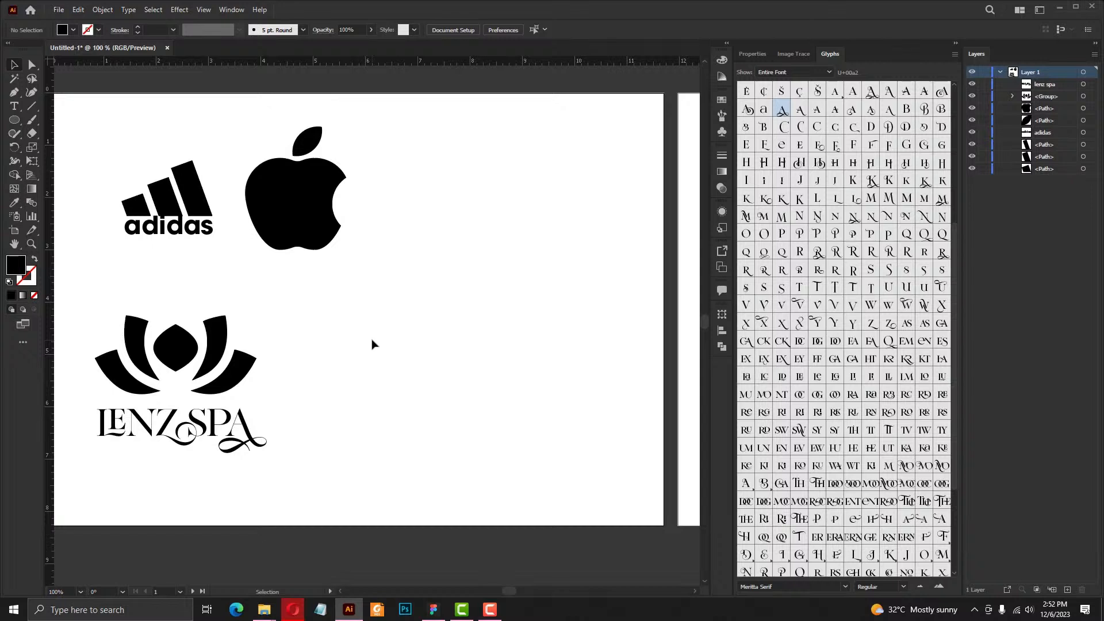
scroll(371, 344, down, 1)
scroll(370, 365, up, 1)
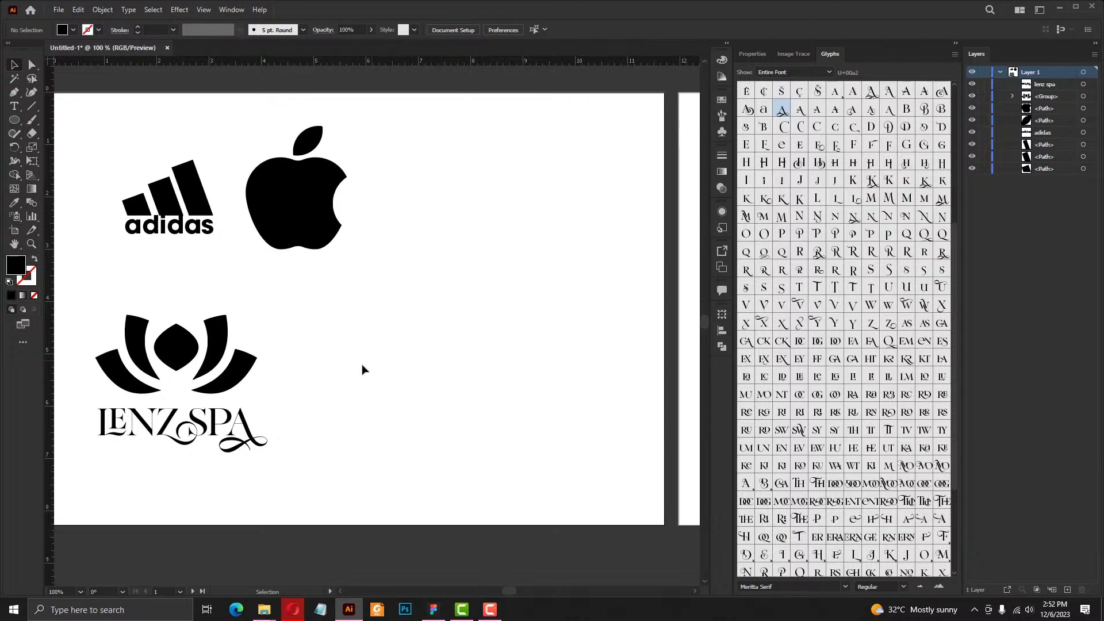
scroll(217, 428, down, 1)
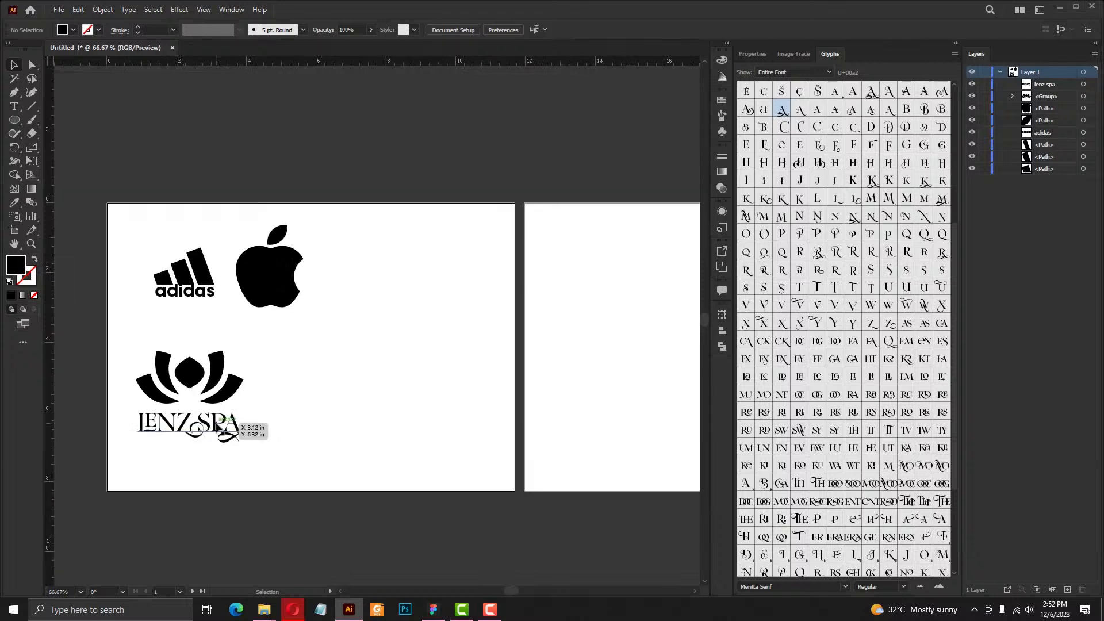
drag(232, 413, 643, 235)
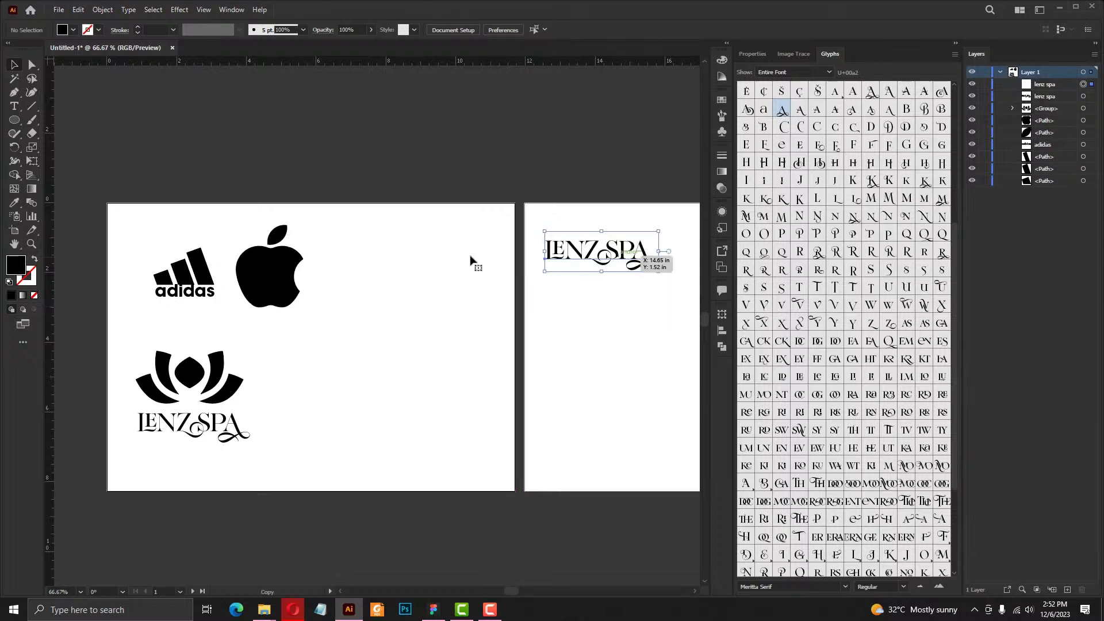
Scale the LENZ SPA copy down to about 1.75 in wide and place it in the upper-left corner of the second artboard
drag(470, 261, 374, 272)
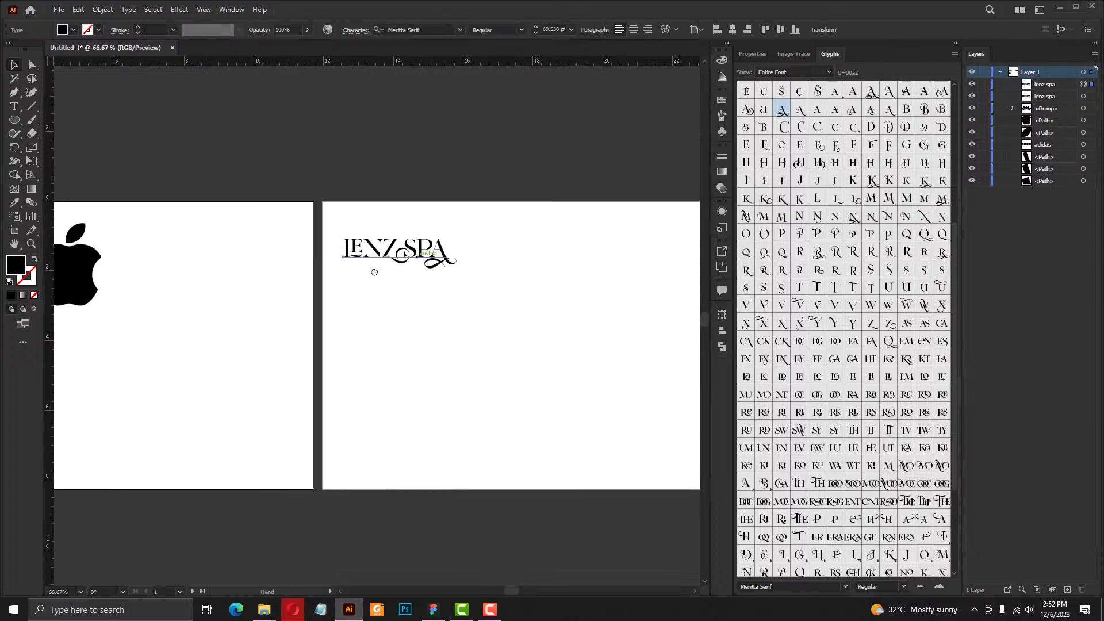
key(ctrl+equal)
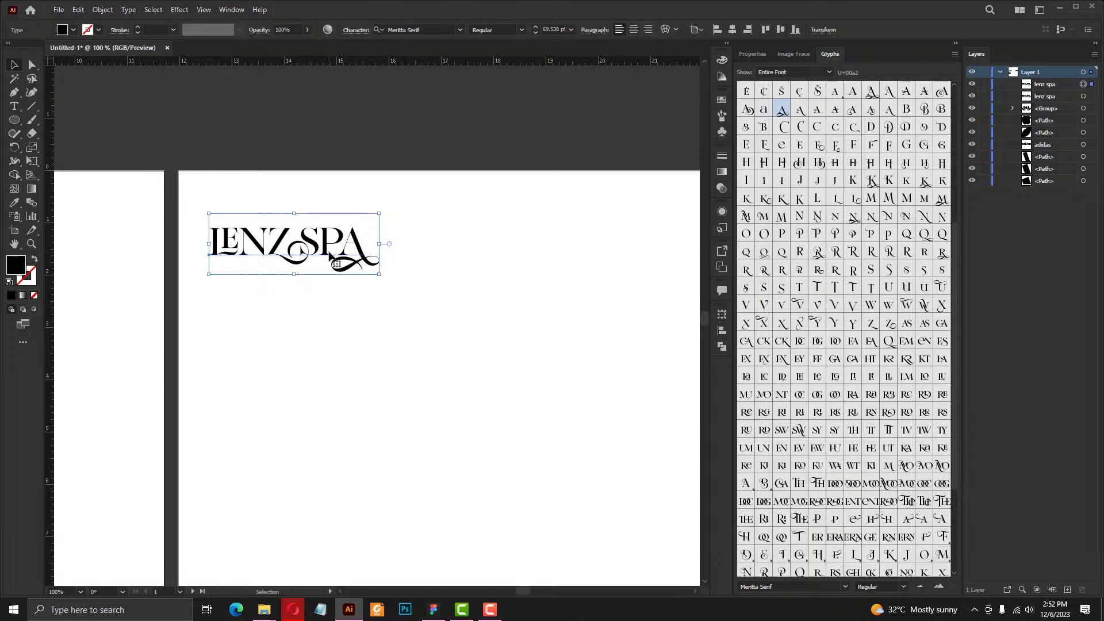
key(ctrl+z)
drag(400, 271, 285, 216)
drag(164, 168, 162, 143)
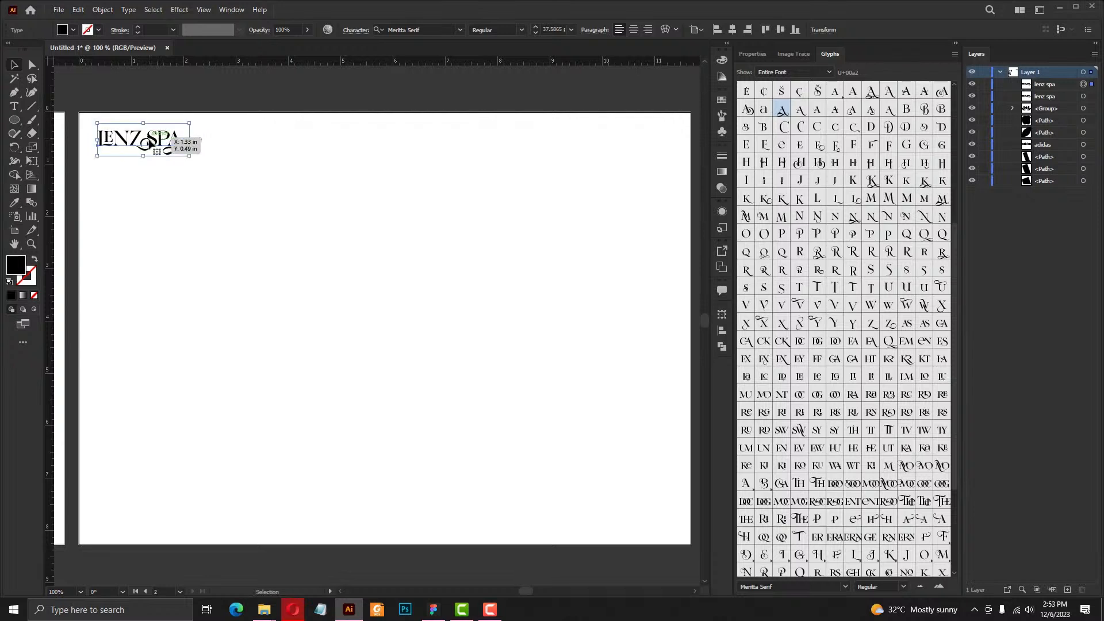
drag(148, 142, 147, 146)
Convert the small LENZ SPA text on the second artboard to outlines
key(ctrl+shift+o)
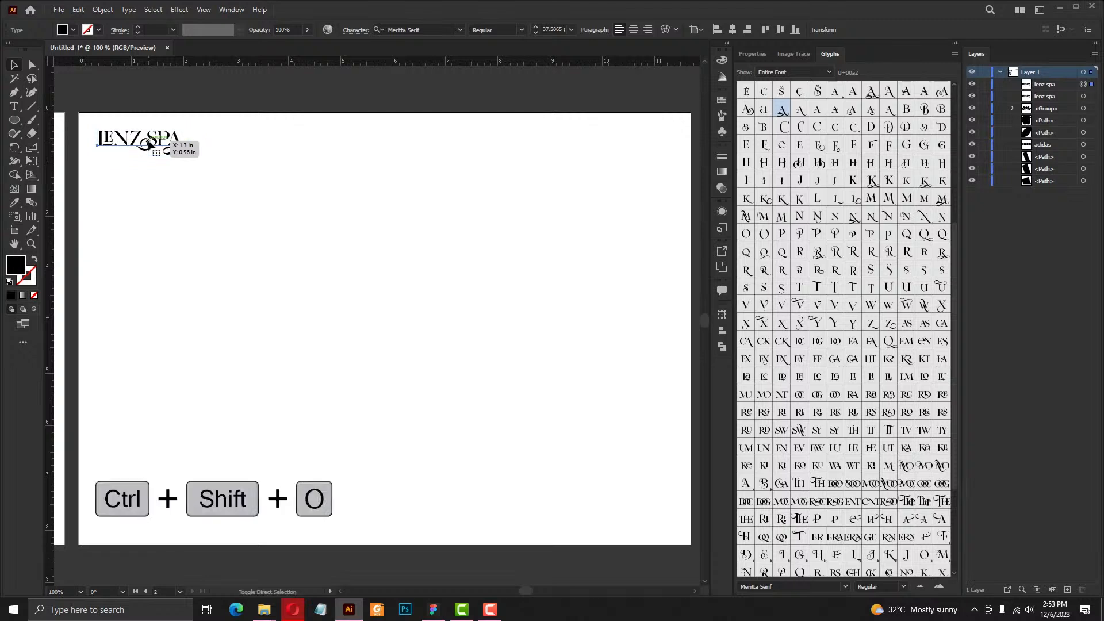
drag(149, 144, 148, 145)
click(292, 186)
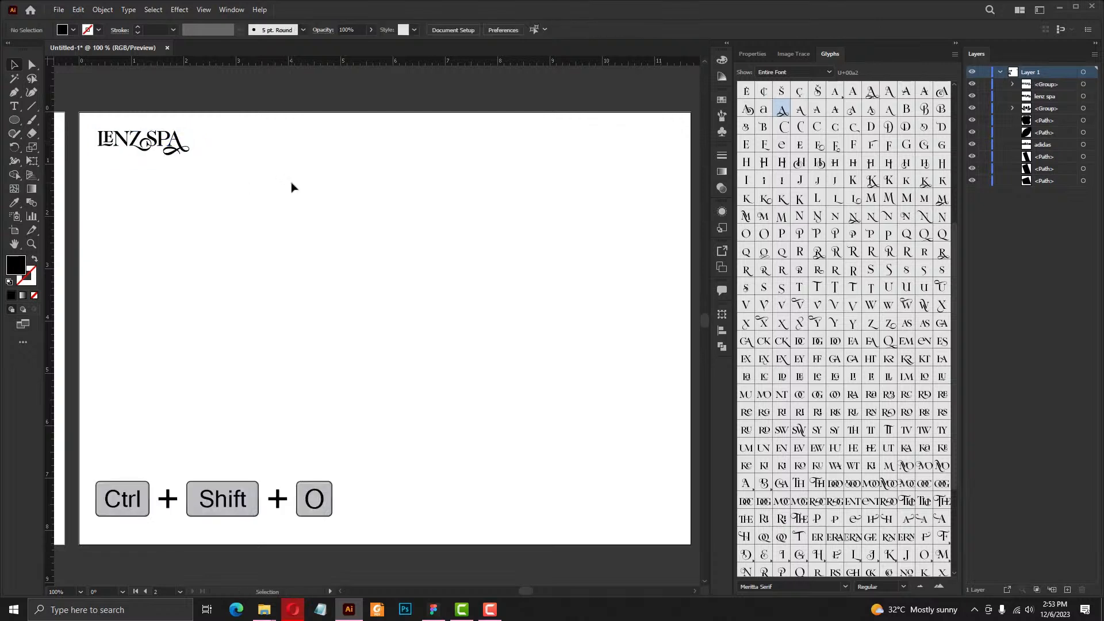
Make a grid repeat from the outlined LENZ SPA wordmark and extend it across the second artboard to six columns and 13 rows
click(185, 148)
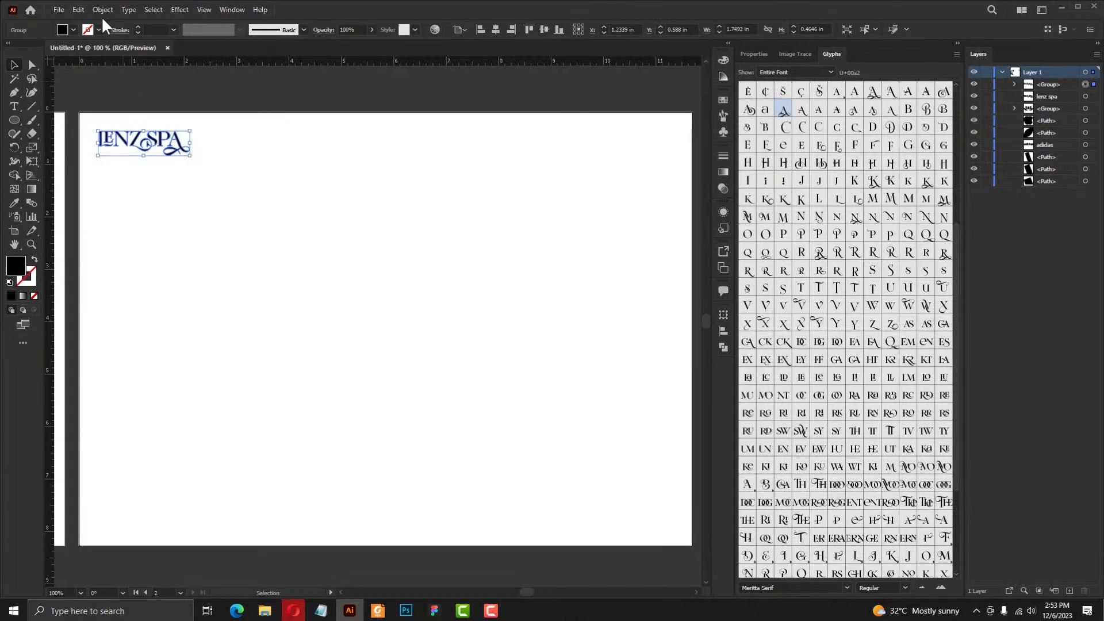
click(102, 12)
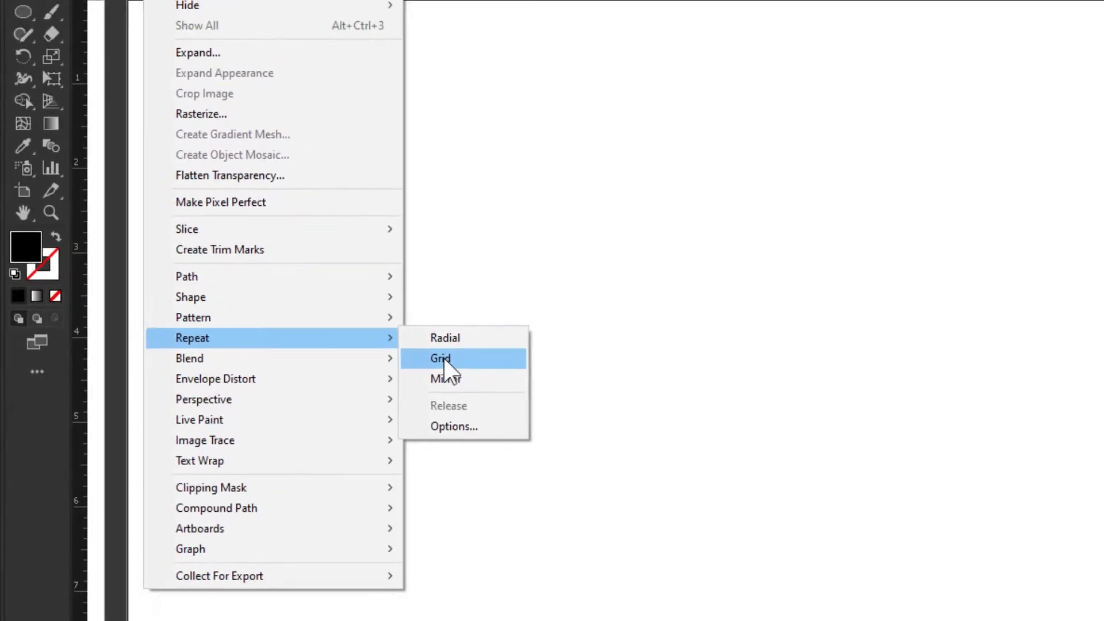
click(443, 360)
drag(484, 159, 686, 168)
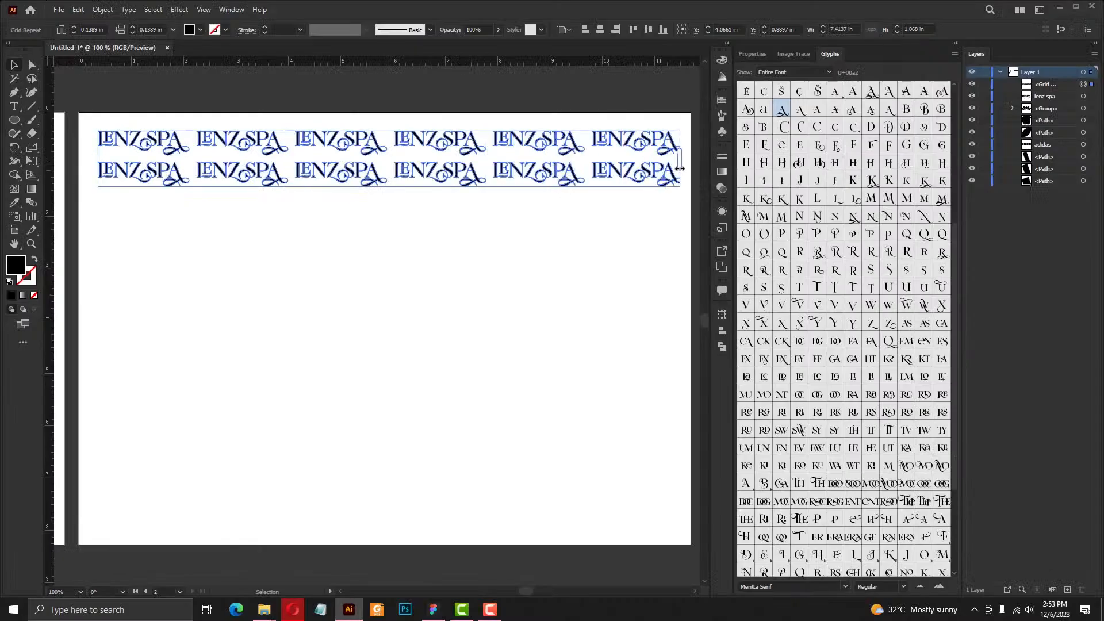
drag(394, 191, 404, 540)
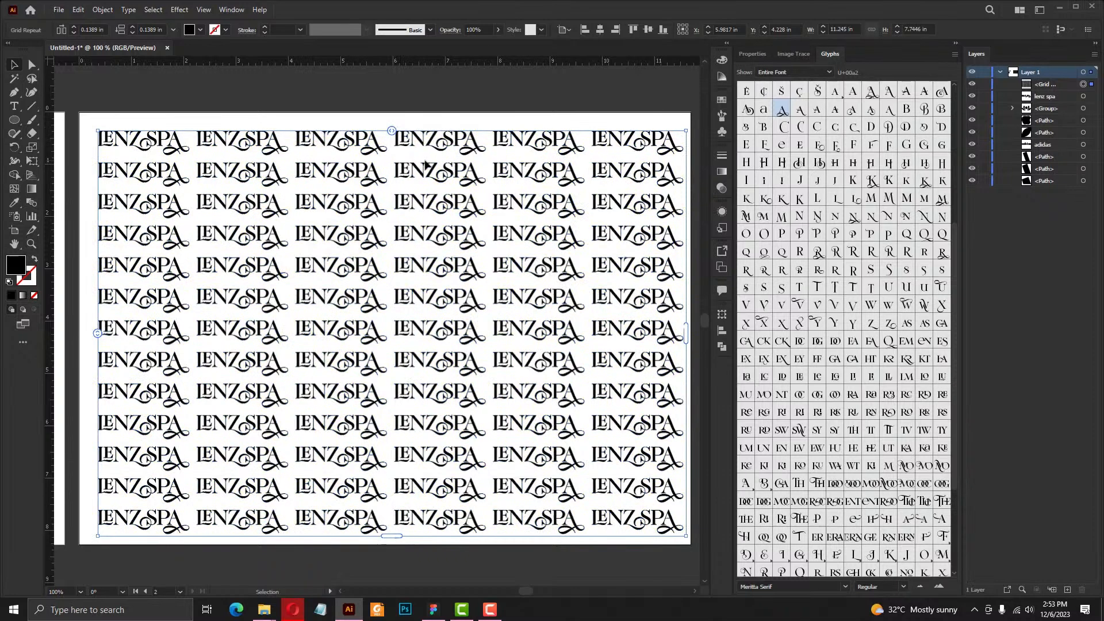
Expand the LENZ SPA grid repeat with Object and Fill enabled, and deselect it
click(102, 10)
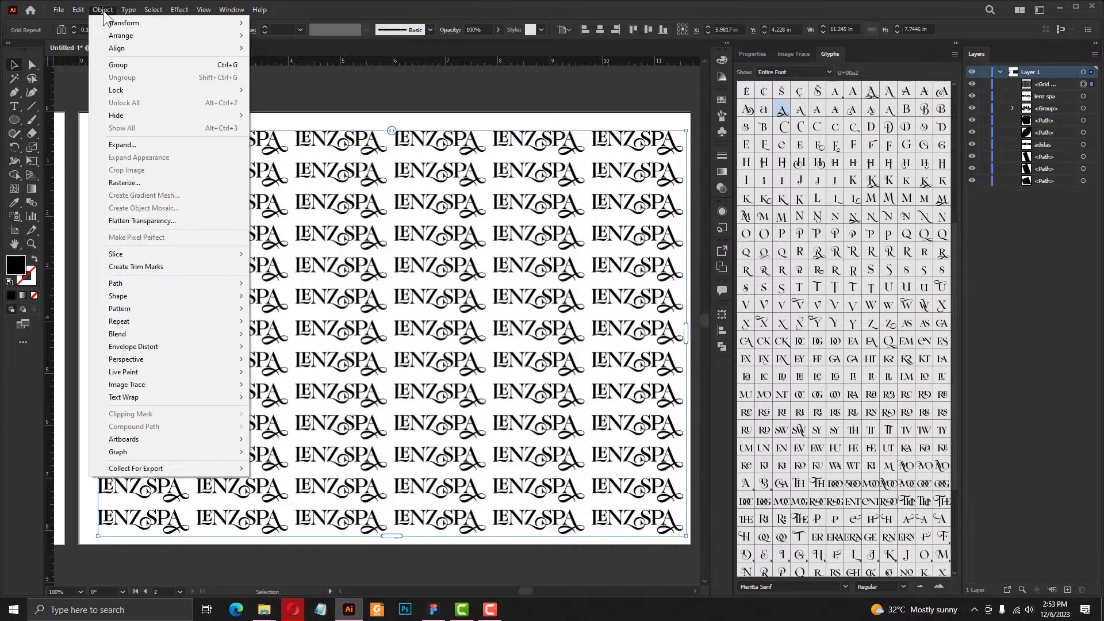
click(134, 147)
click(673, 284)
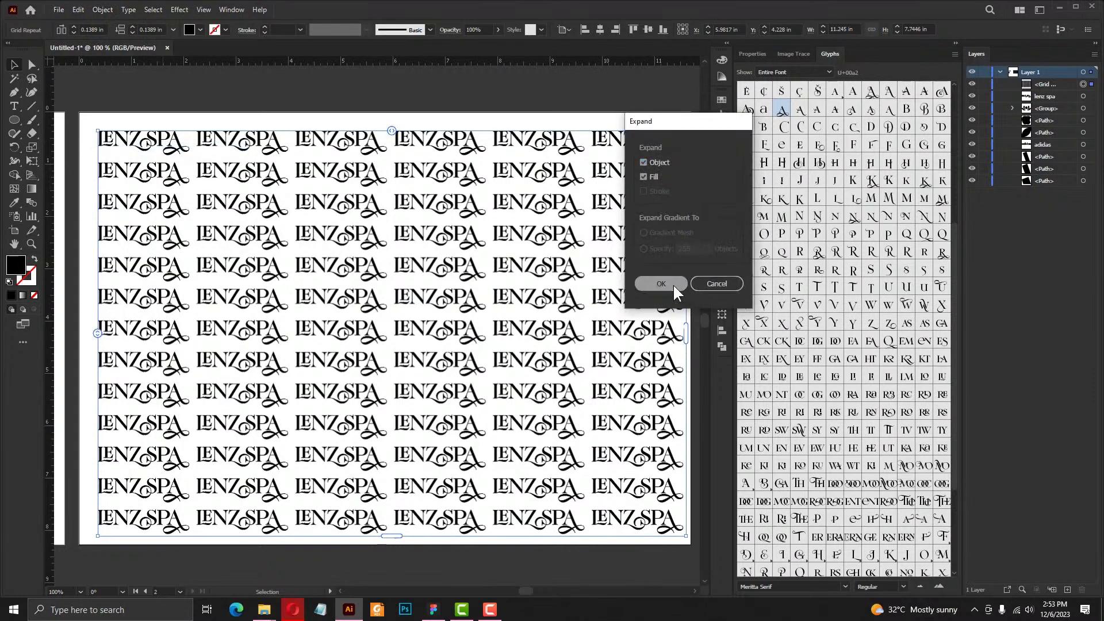
drag(347, 148, 345, 143)
click(181, 243)
Draw a closed black triangle about 1.4 in tall with the Pen tool in the empty area of the first artboard
drag(181, 242, 569, 239)
scroll(575, 236, down, 1)
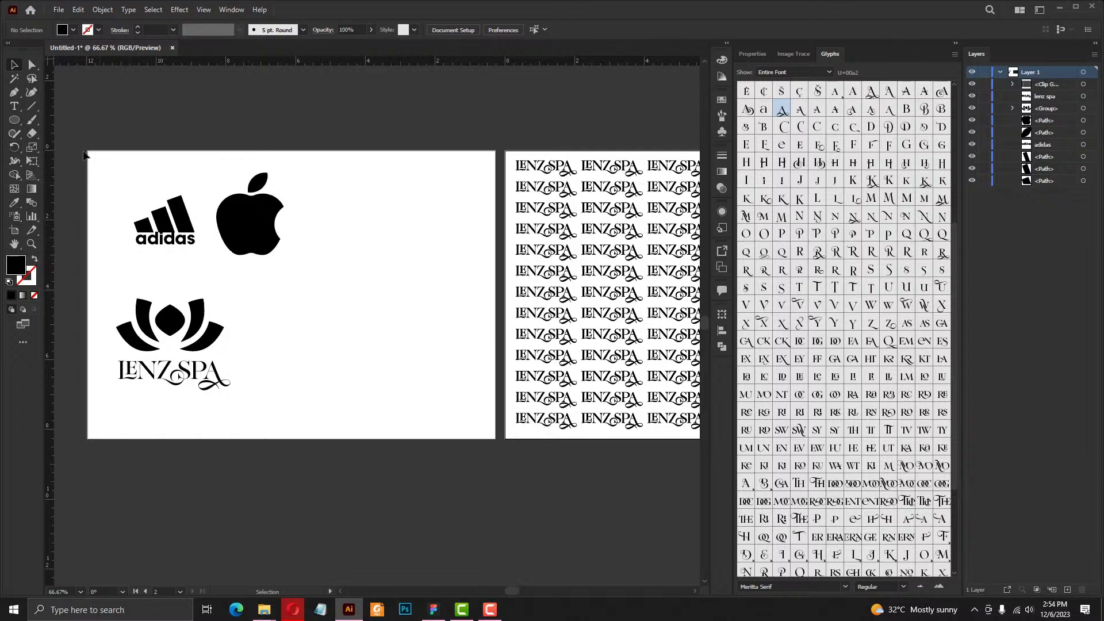
click(13, 92)
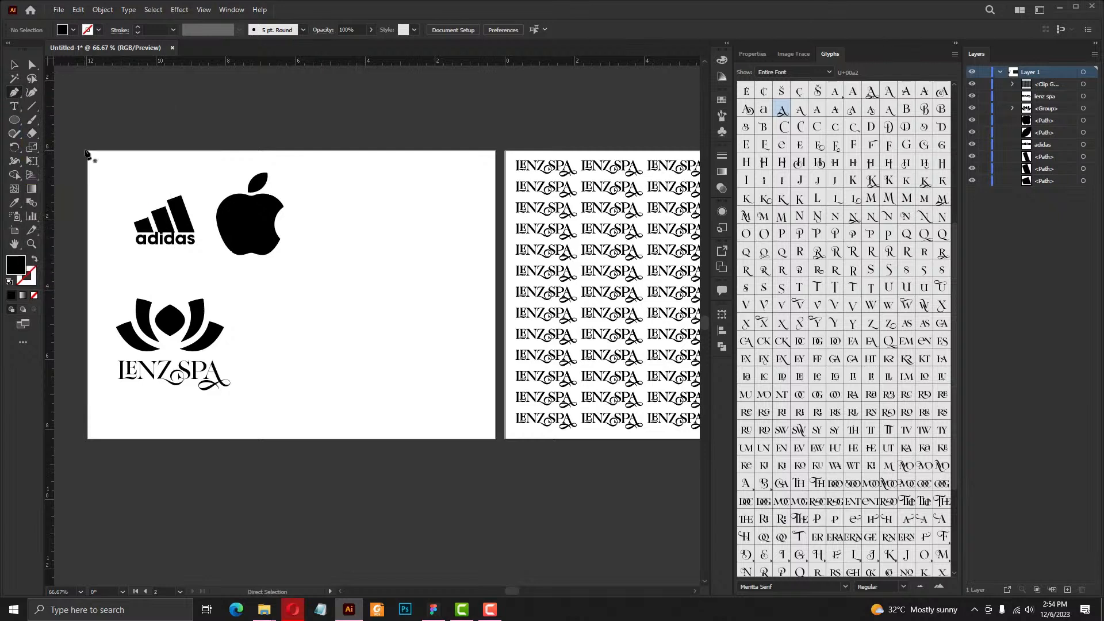
click(267, 316)
click(430, 317)
click(355, 269)
click(268, 317)
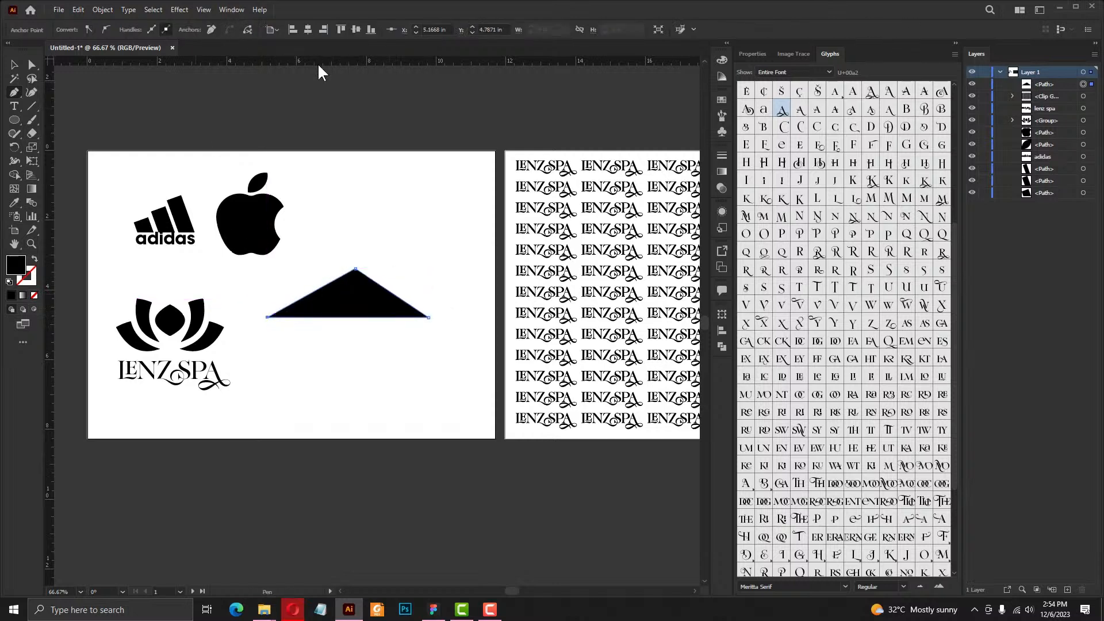
Delete the black triangle completely from the first artboard
key(F9)
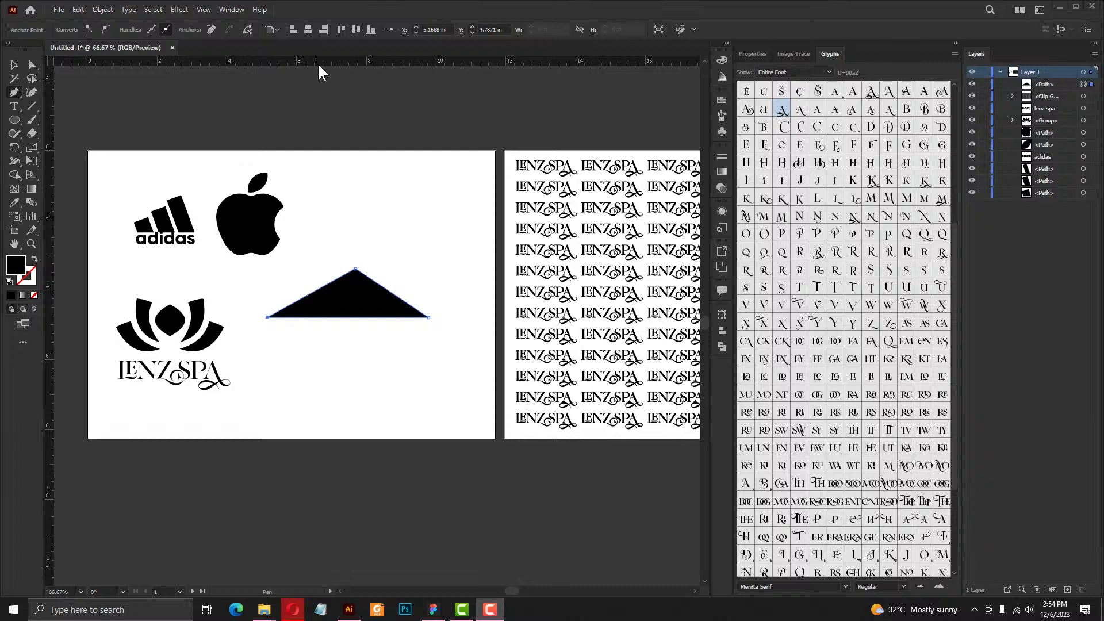
click(9, 66)
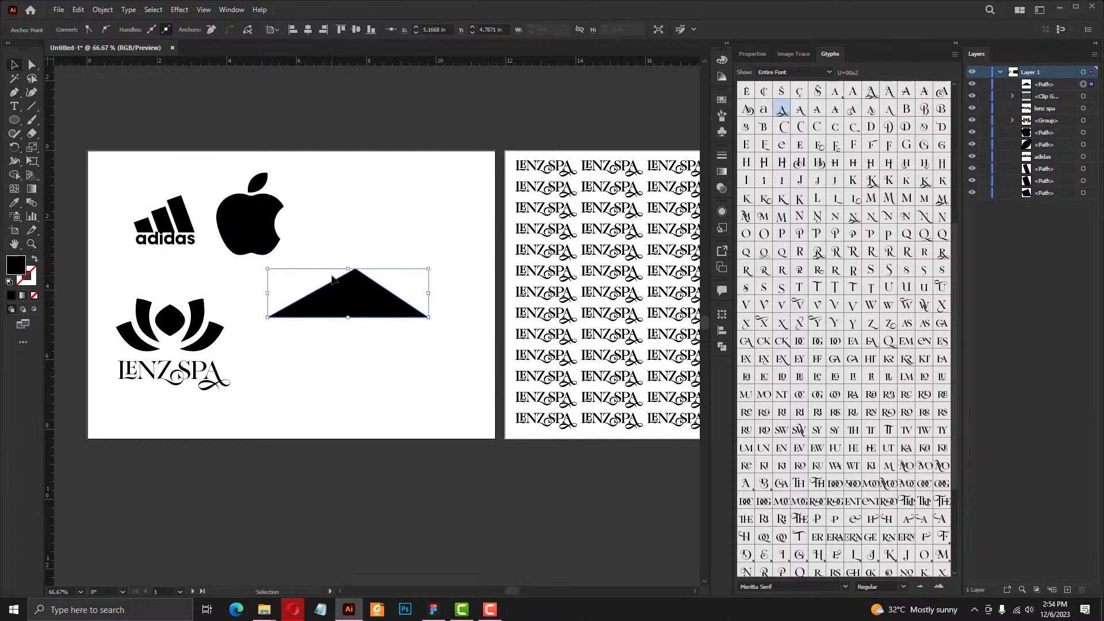
key(Delete)
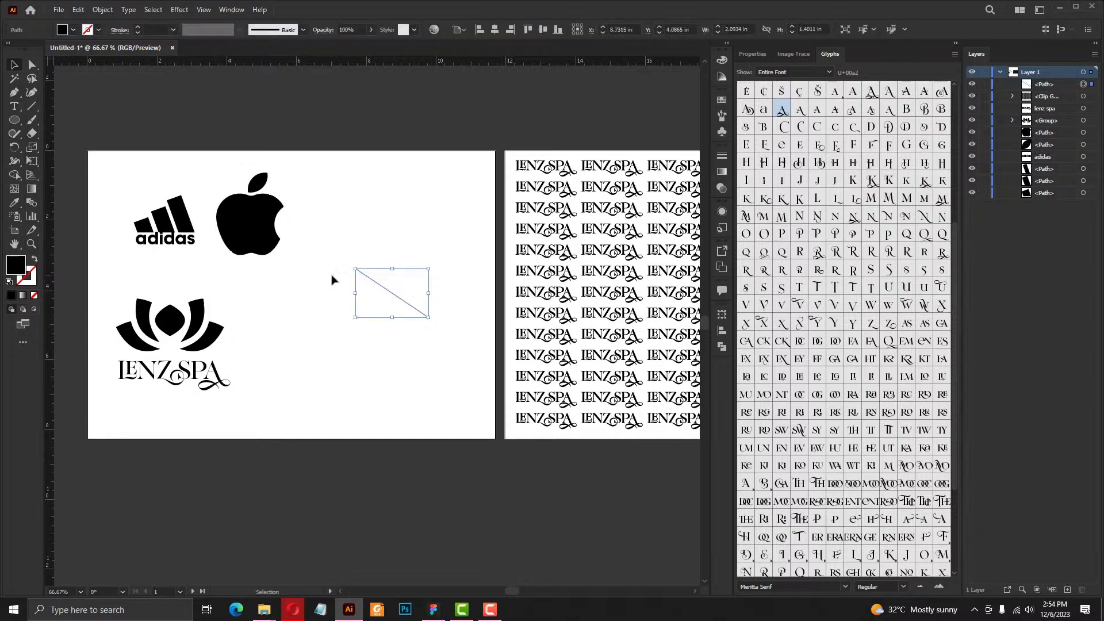
key(Delete)
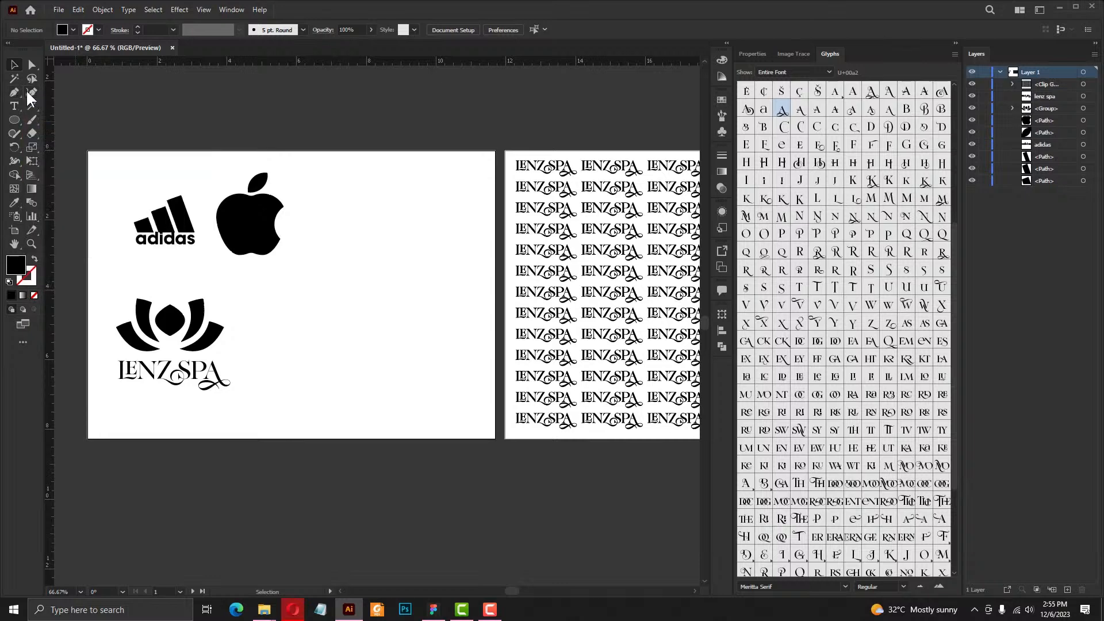
Draw a closed seven-point freeform blob about 5.7 in wide with the Curvature tool in the empty area of the first artboard
click(29, 92)
scroll(339, 348, up, 1)
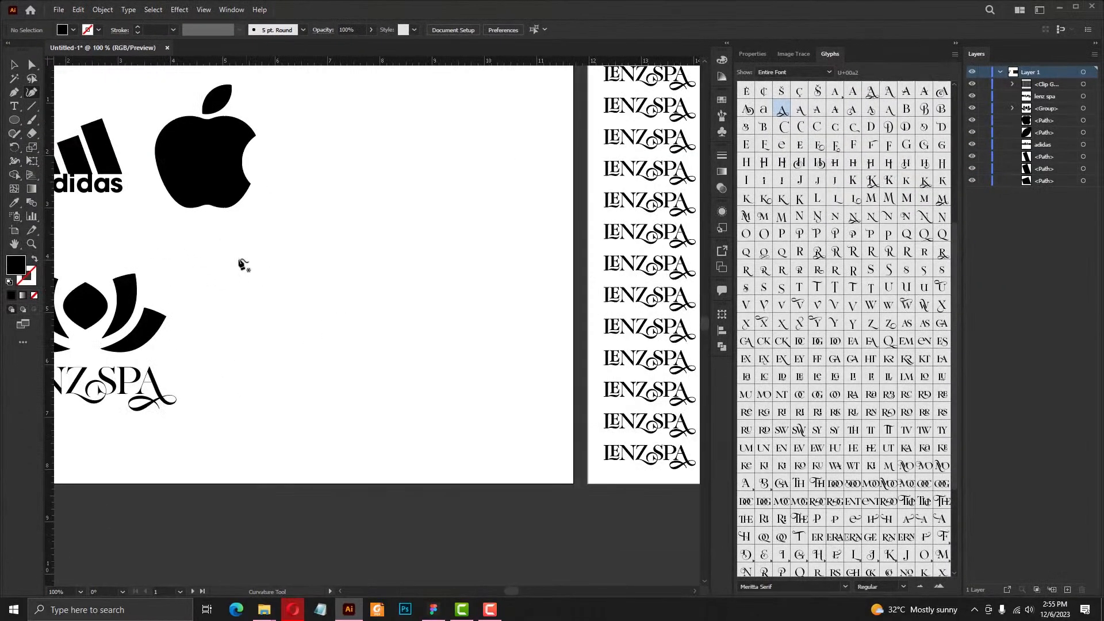
click(274, 365)
click(283, 267)
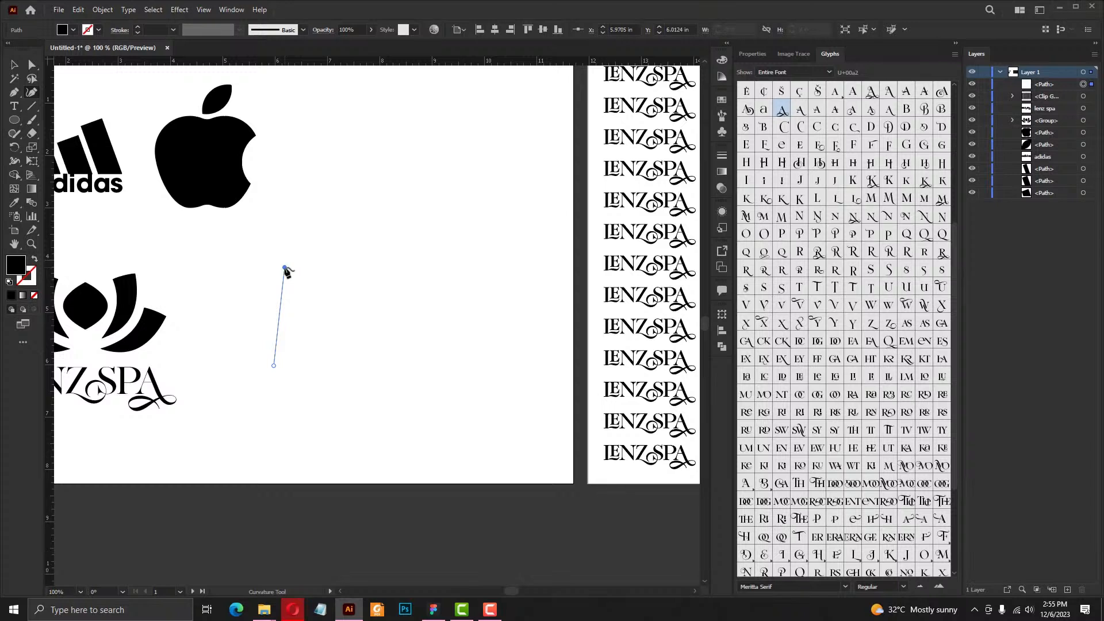
click(419, 222)
click(487, 134)
click(560, 228)
click(439, 342)
click(338, 399)
click(275, 366)
Reshape the black blob to about 6.16 by 5.89 in by moving its anchor points, and delete it
drag(441, 342, 431, 293)
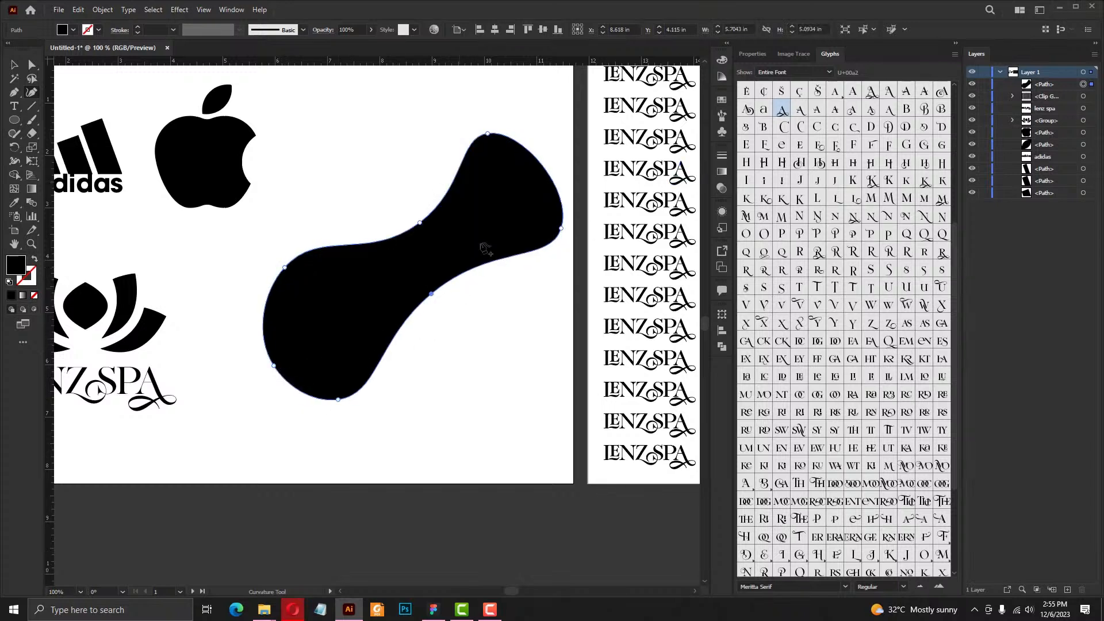
drag(560, 229, 555, 312)
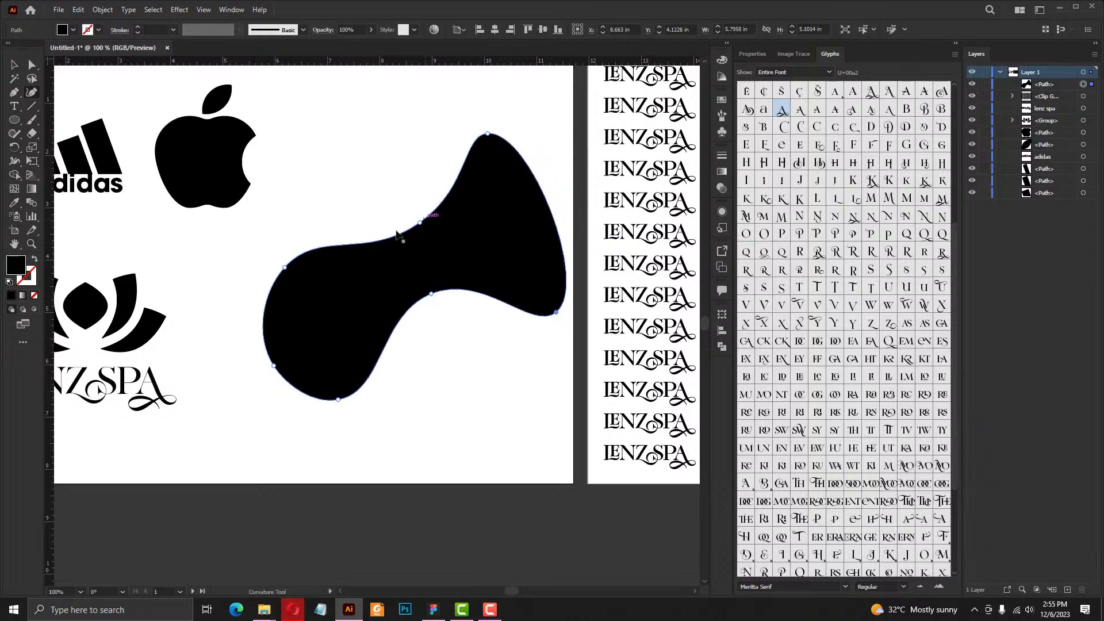
drag(420, 223, 377, 231)
drag(487, 134, 463, 129)
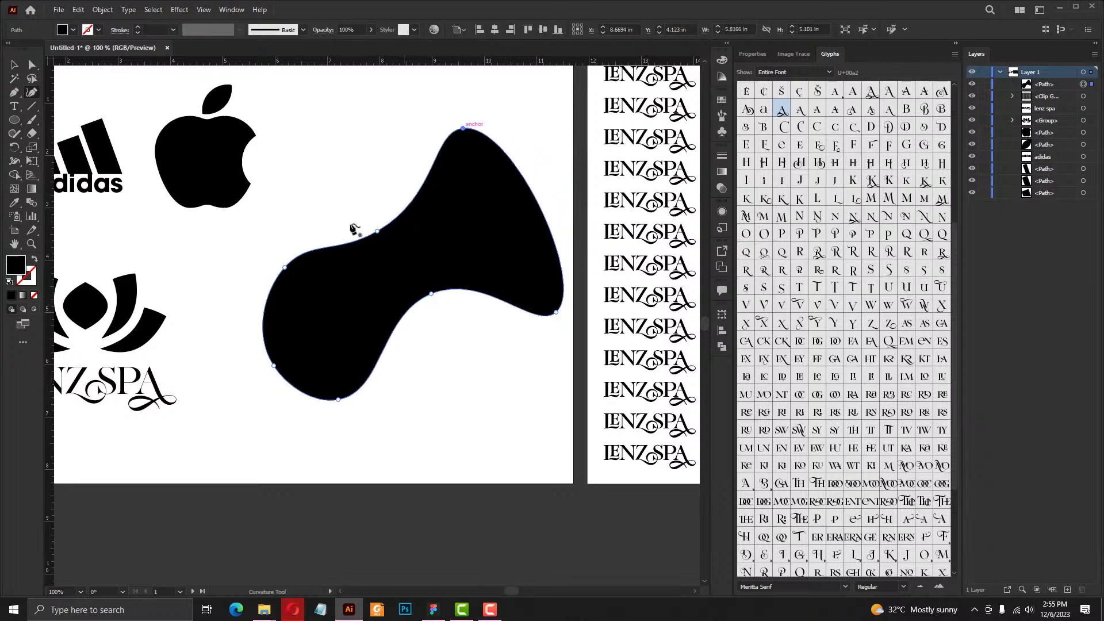
drag(284, 267, 257, 250)
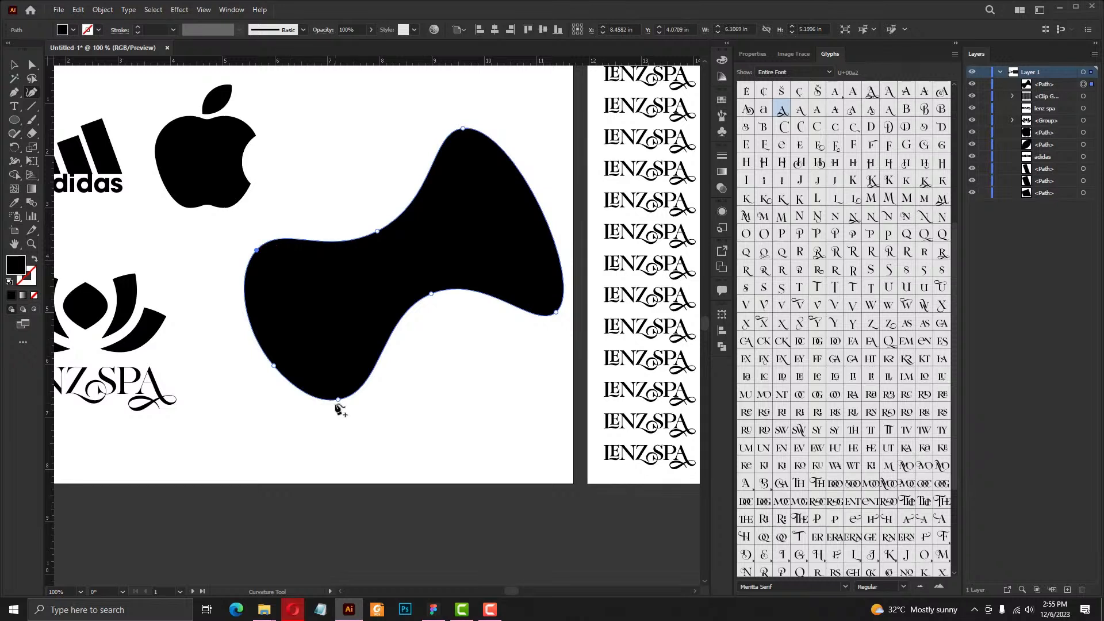
drag(338, 399, 366, 427)
drag(274, 366, 290, 341)
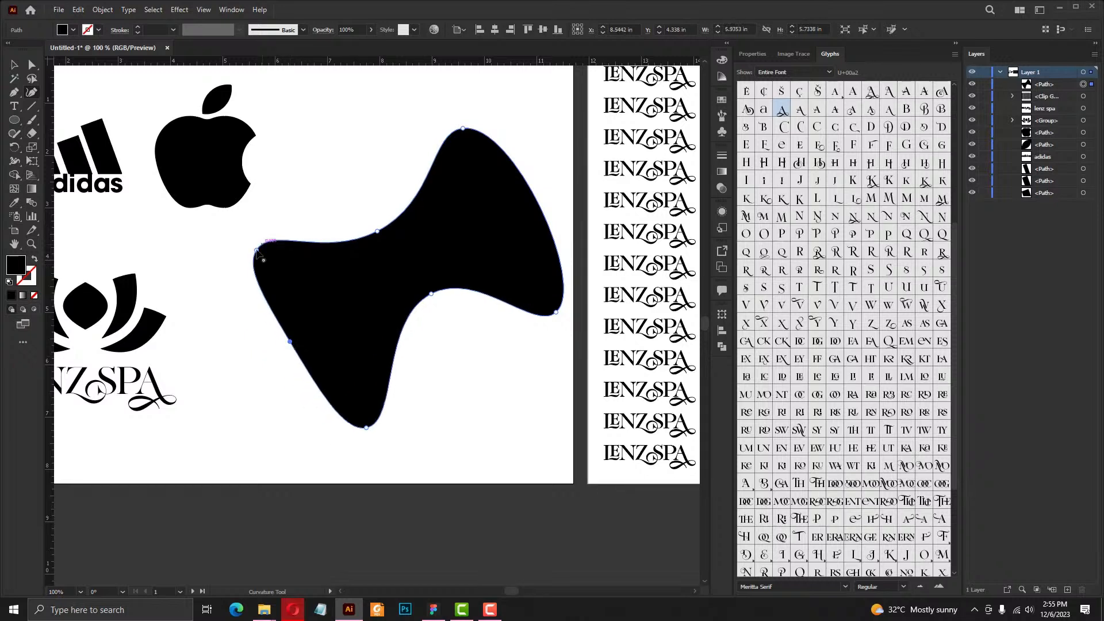
drag(257, 252, 245, 241)
drag(463, 128, 461, 121)
click(15, 64)
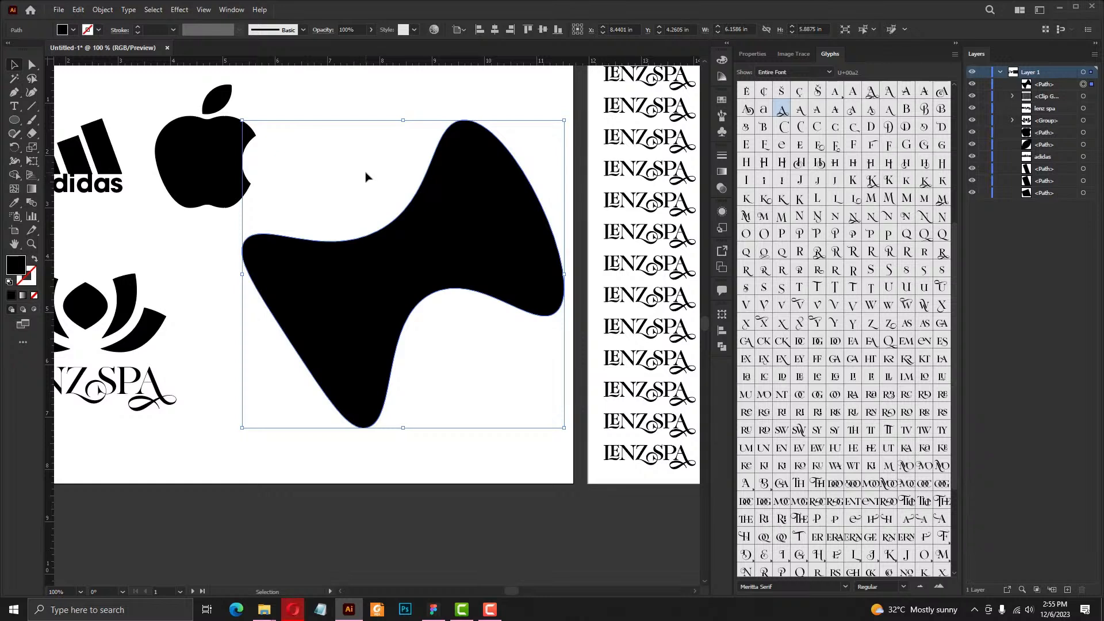
key(Delete)
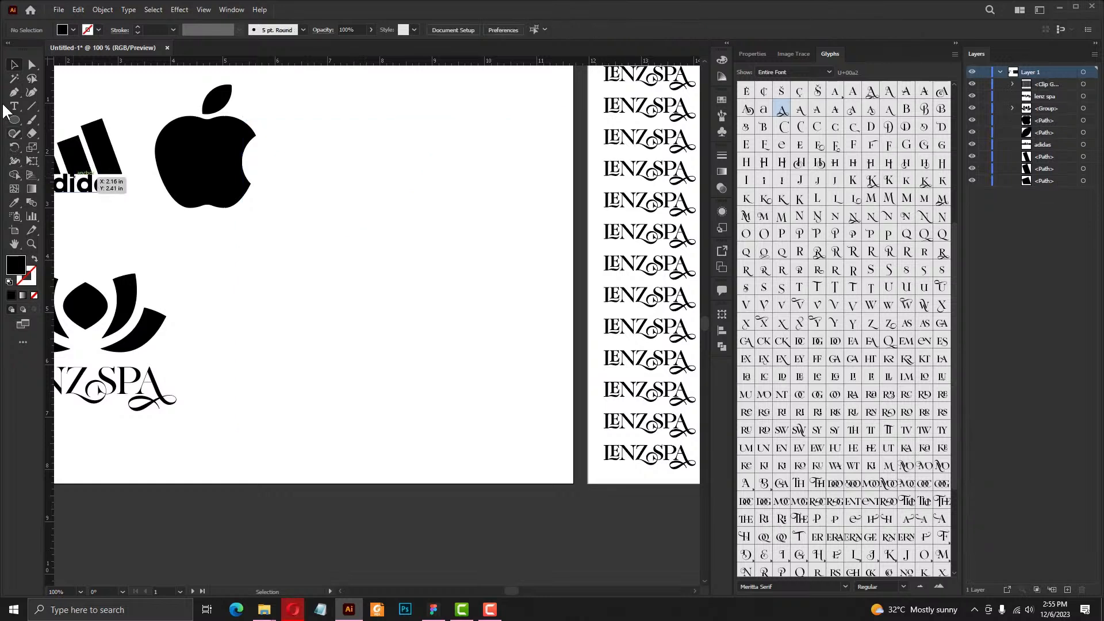
Add a lowercase letter "a" in the empty area of the first artboard and set its font to Space Grotesk Bold
click(15, 105)
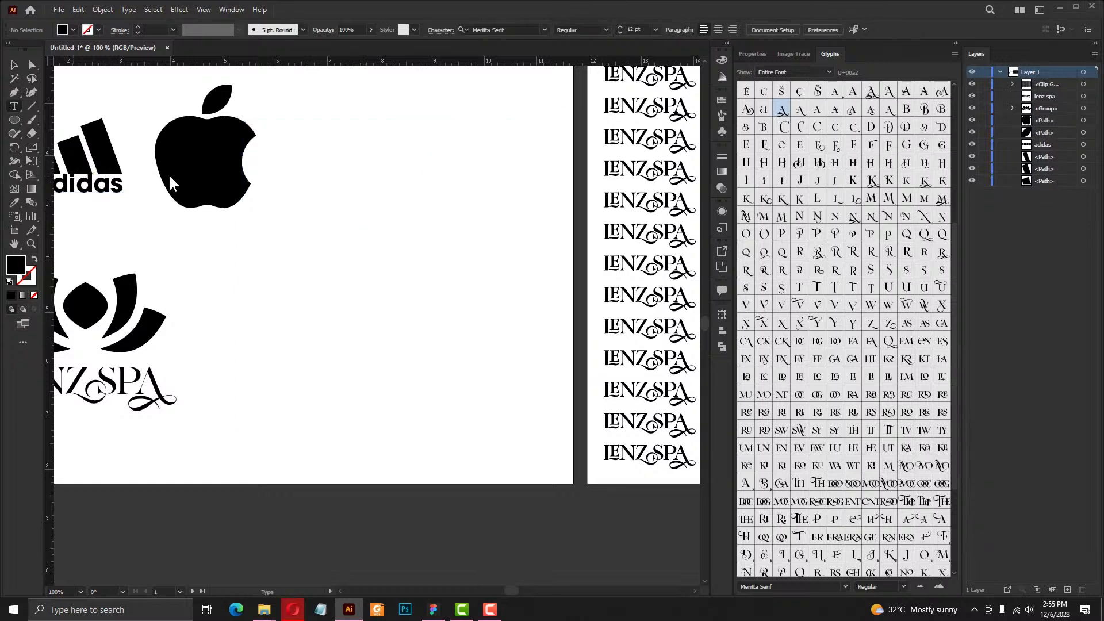
click(374, 276)
text(a)
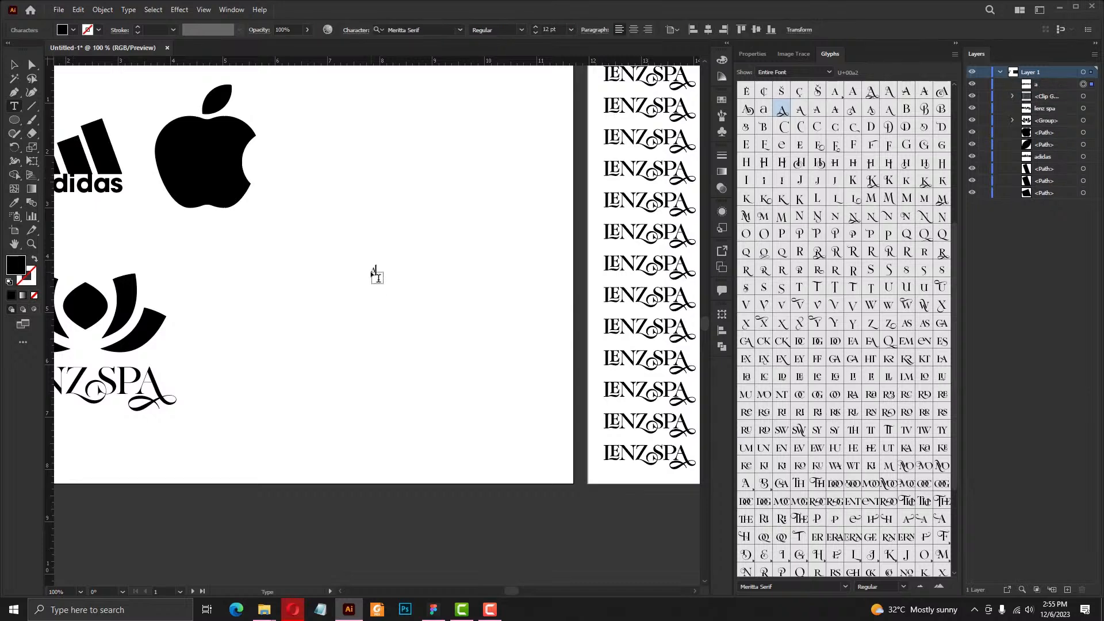
key(ctrl+a)
click(752, 54)
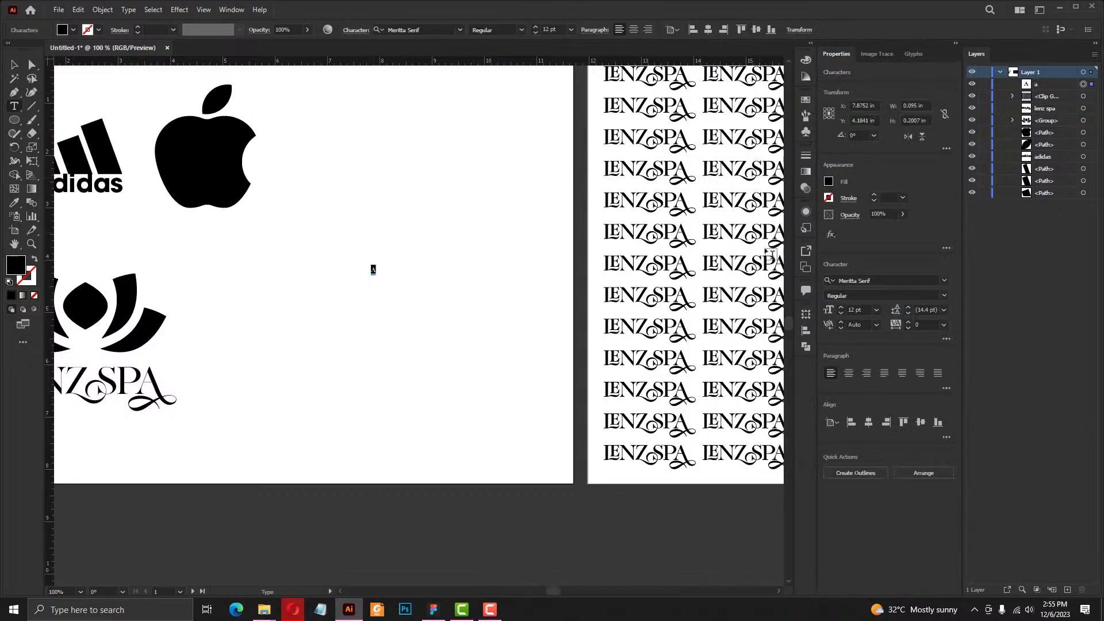
click(892, 280)
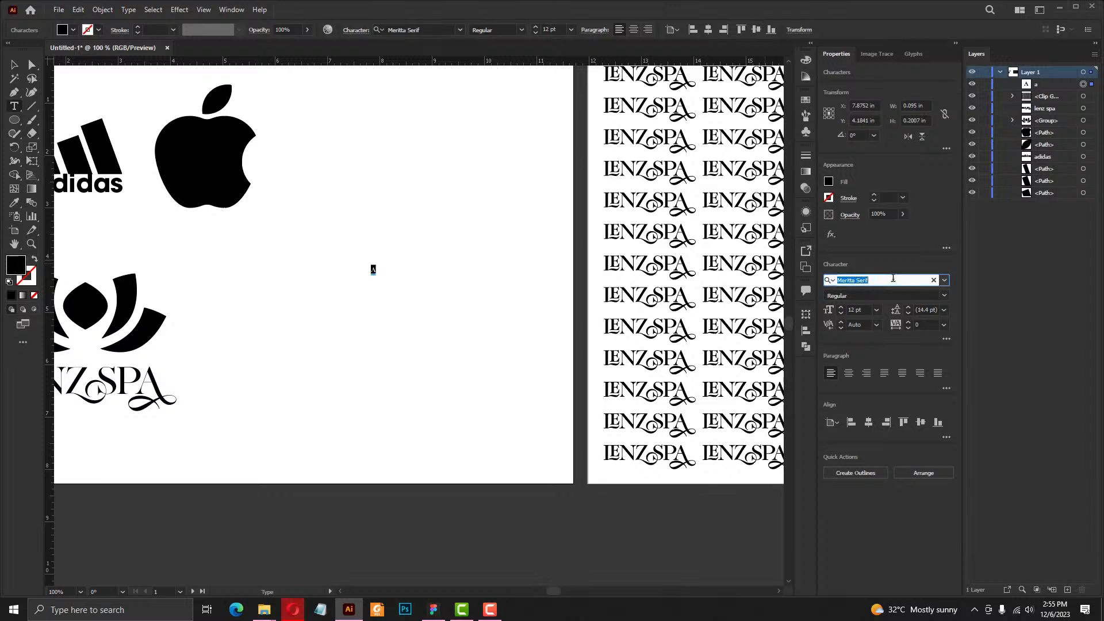
text(spac)
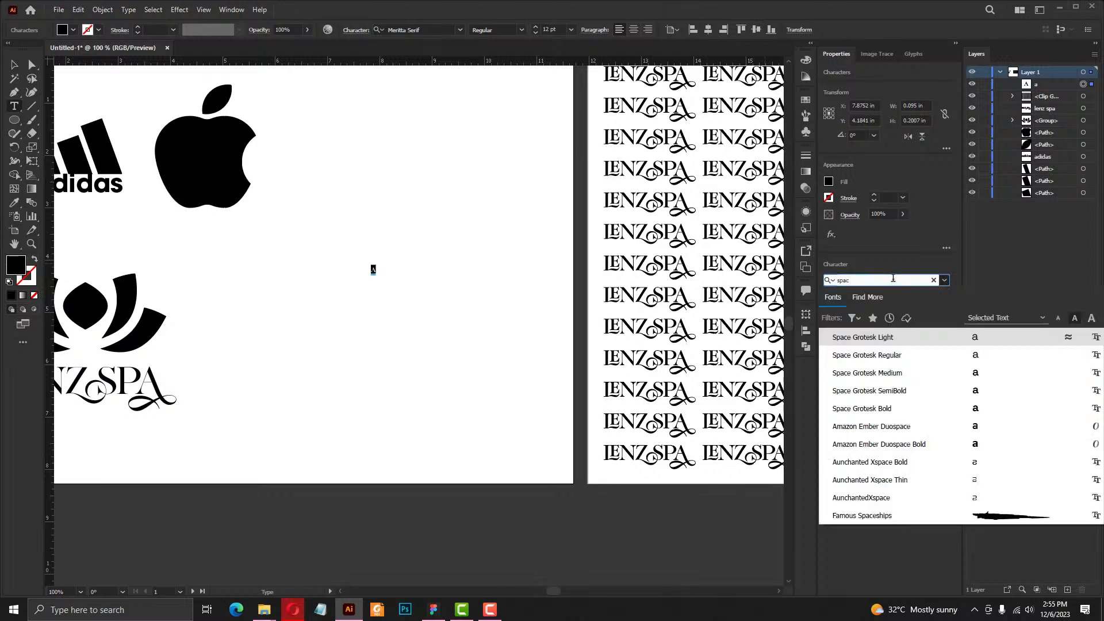
click(982, 410)
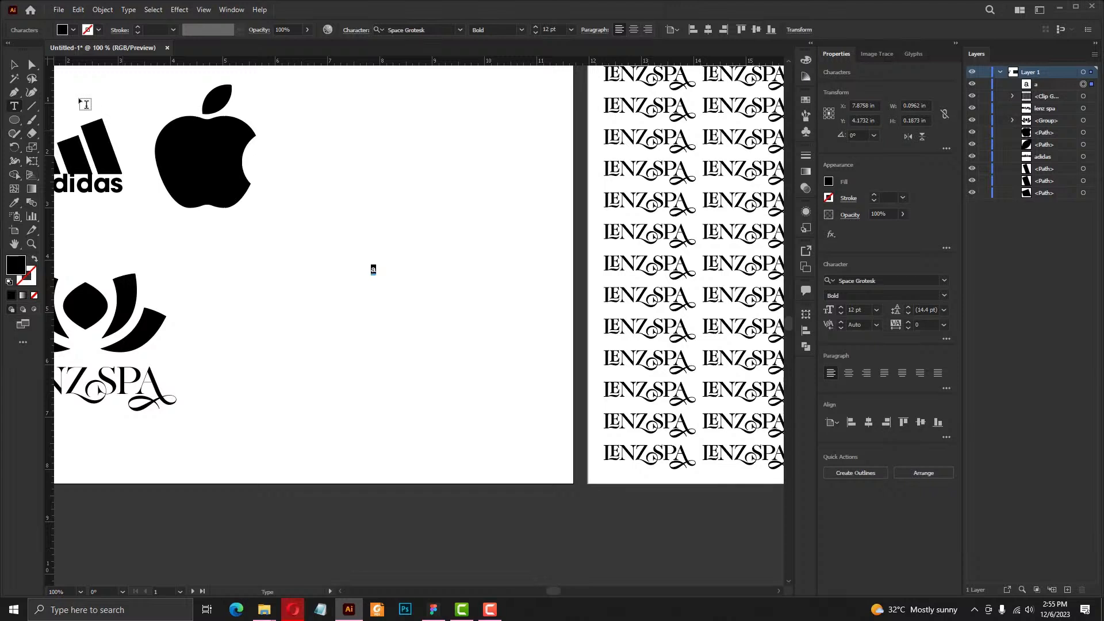
Enlarge the letter "a" to about 130 pt, position it beside the Apple logo, and deselect it
key(Escape)
drag(376, 274, 397, 234)
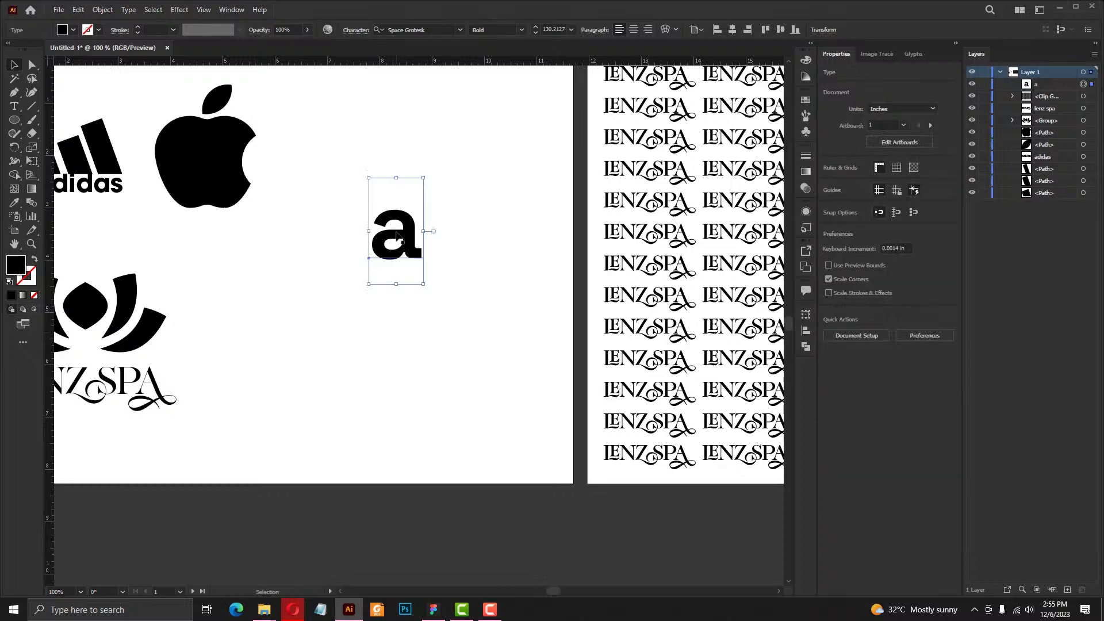
key(ctrl+shift+a)
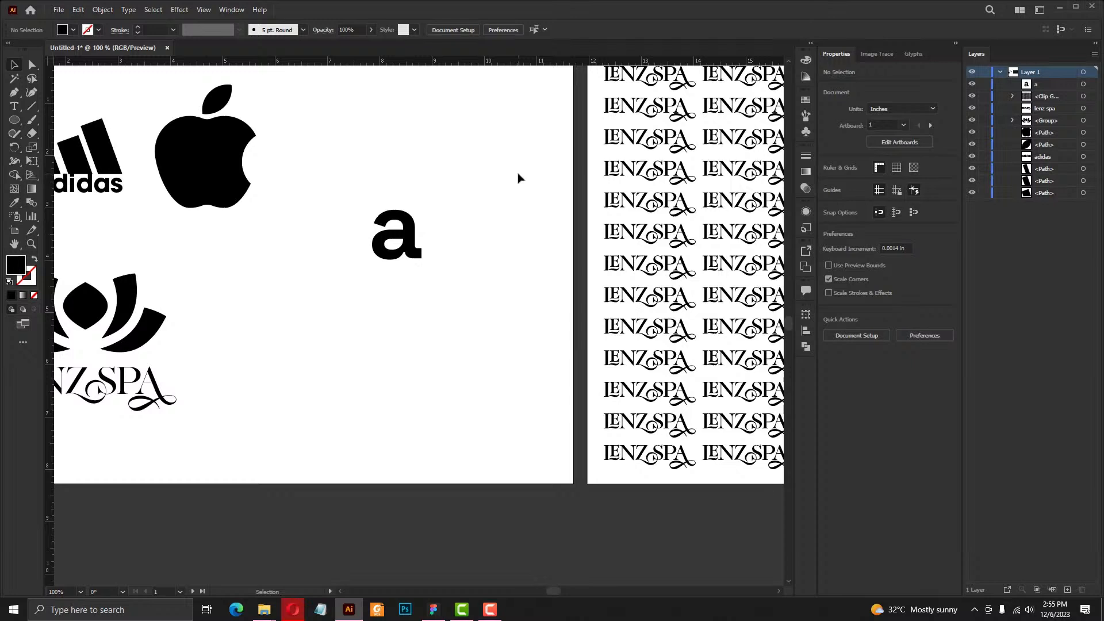
Convert the letter "a" beside the Apple logo to outlines and deselect it
click(406, 246)
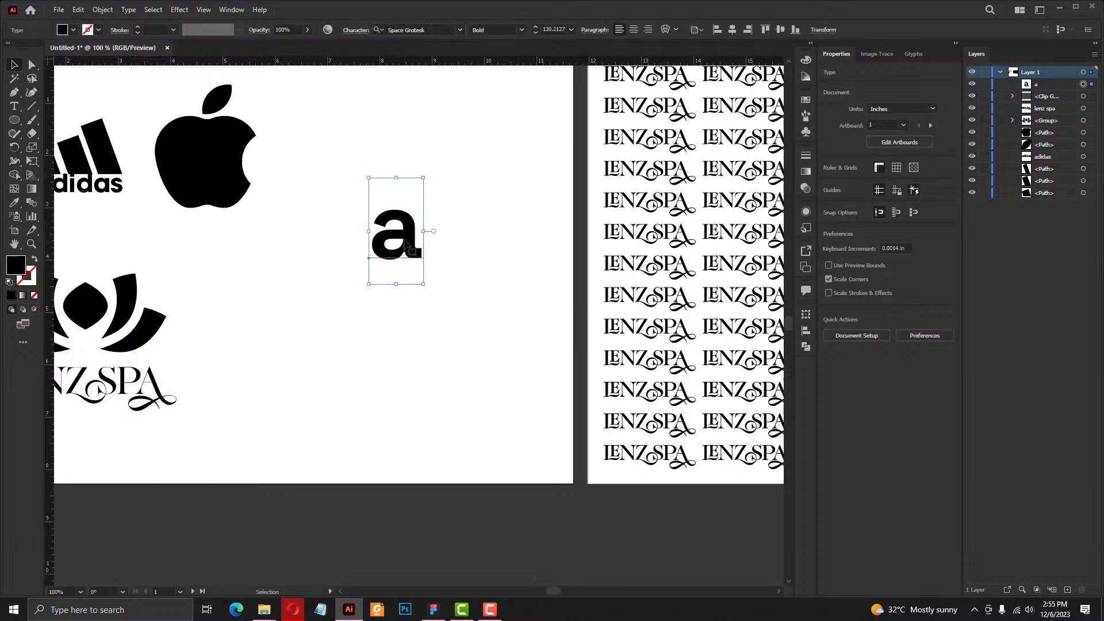
key(ctrl+shift+o)
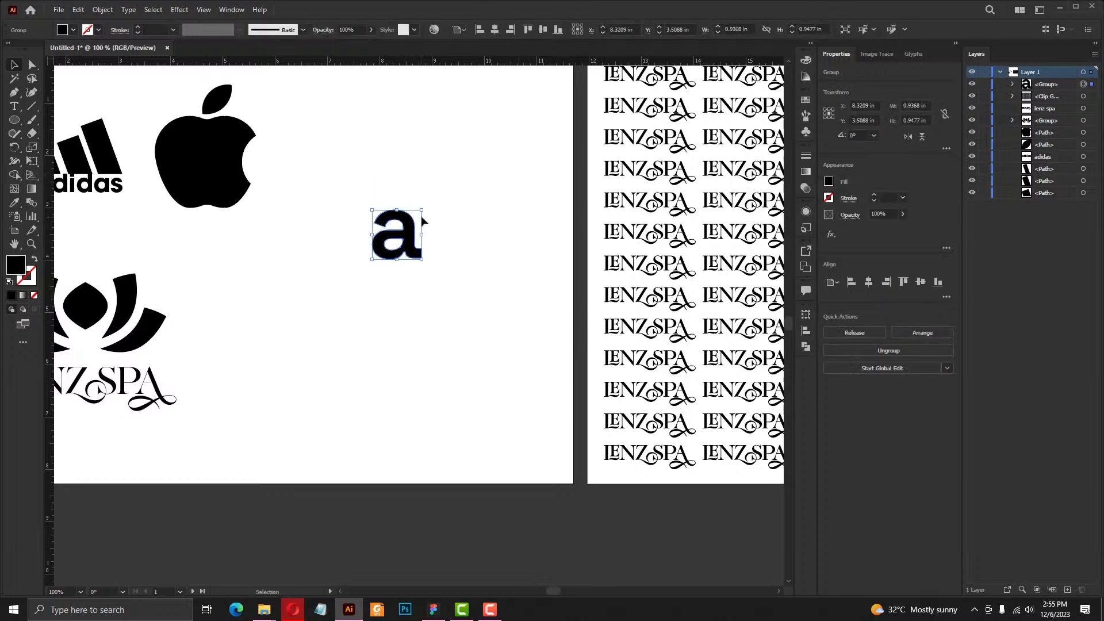
click(549, 240)
Draw a three-point smile curve about 2.05 by 0.59 in beneath the letter "a" with the Curvature tool
click(30, 92)
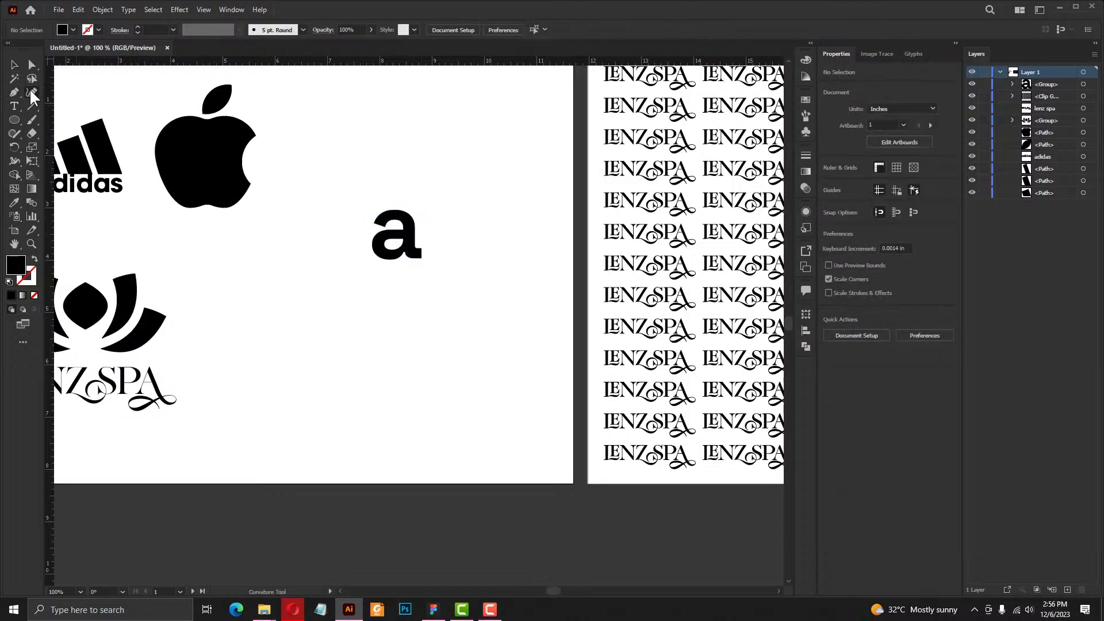
click(343, 260)
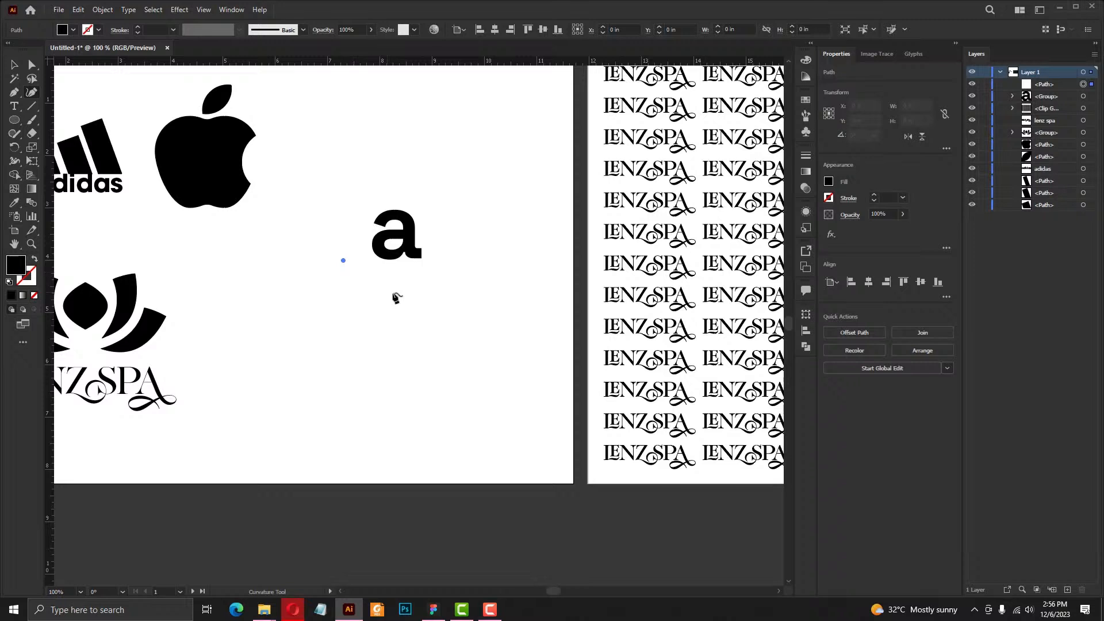
click(400, 291)
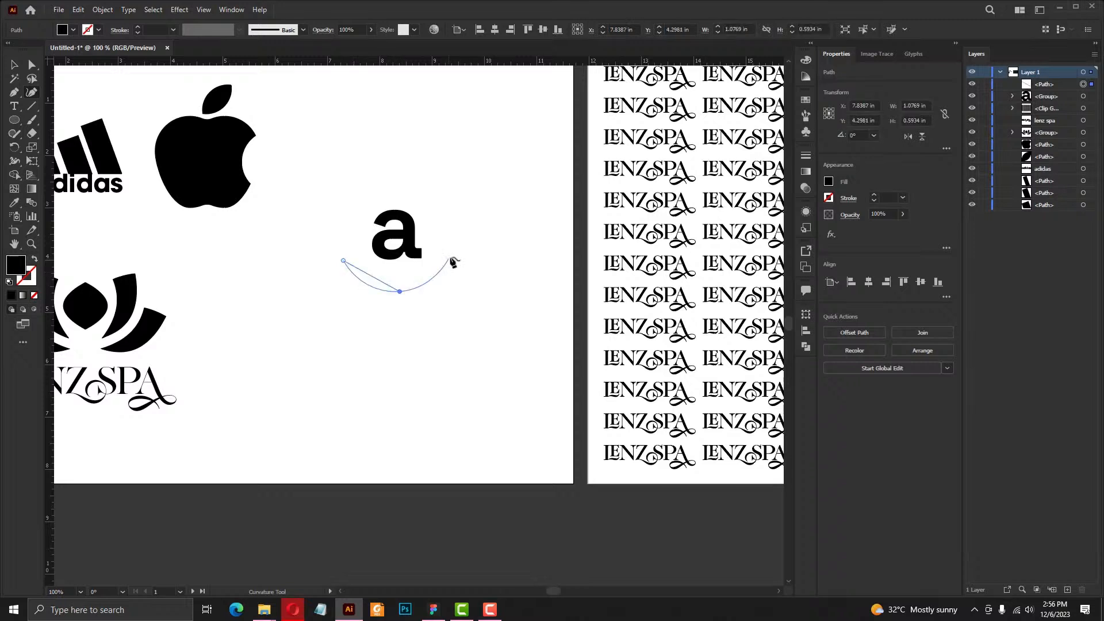
click(450, 262)
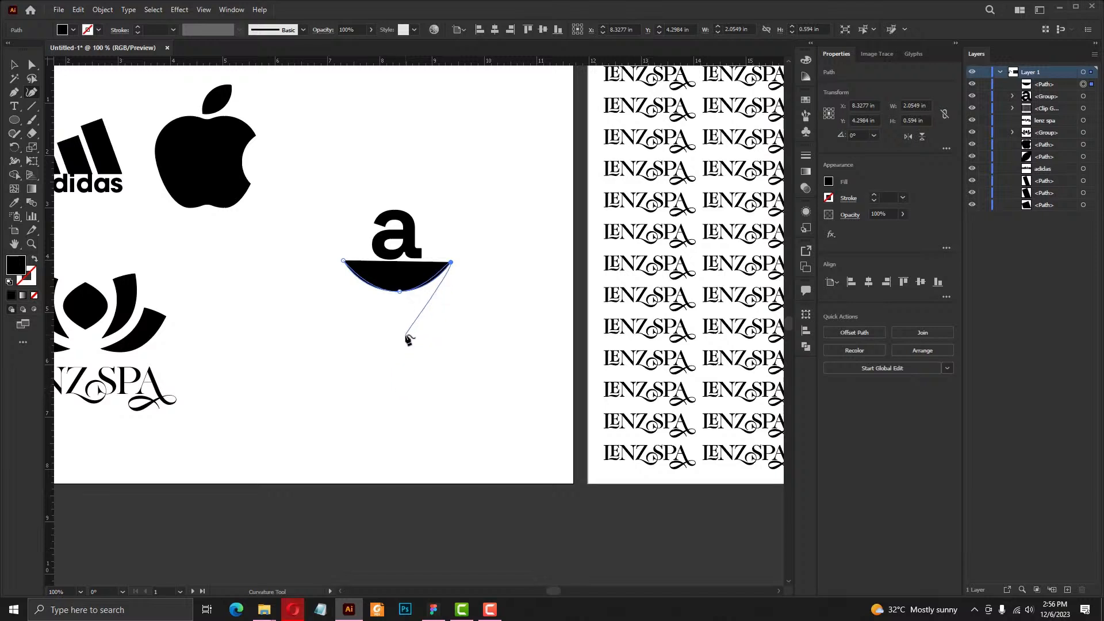
Remove the smile curve's fill and give it a black stroke of 30 pt
click(828, 183)
click(704, 223)
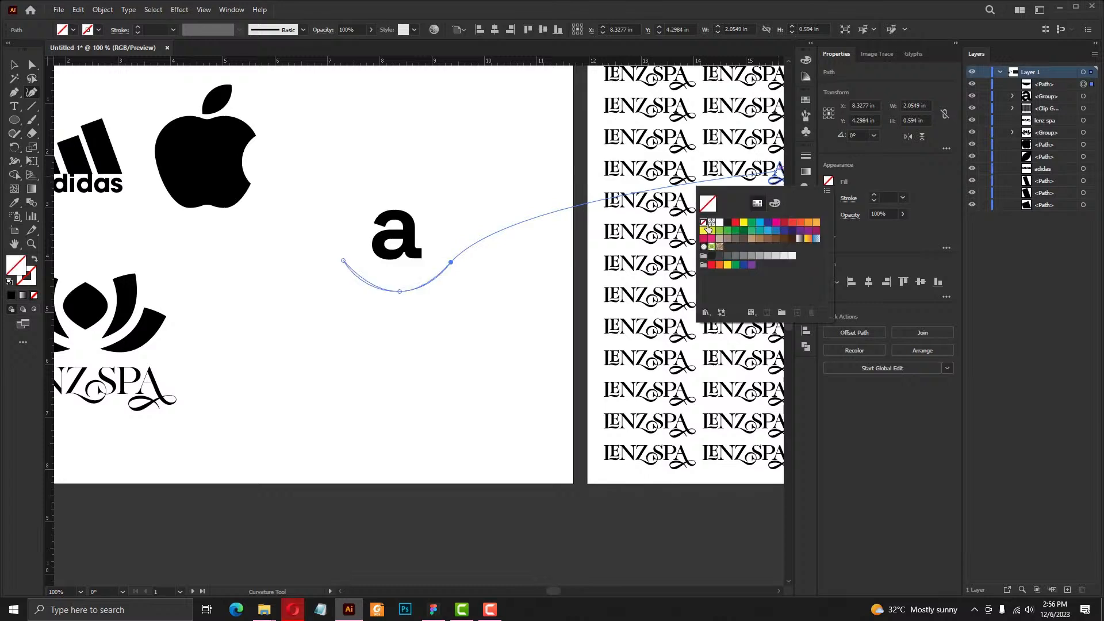
click(828, 197)
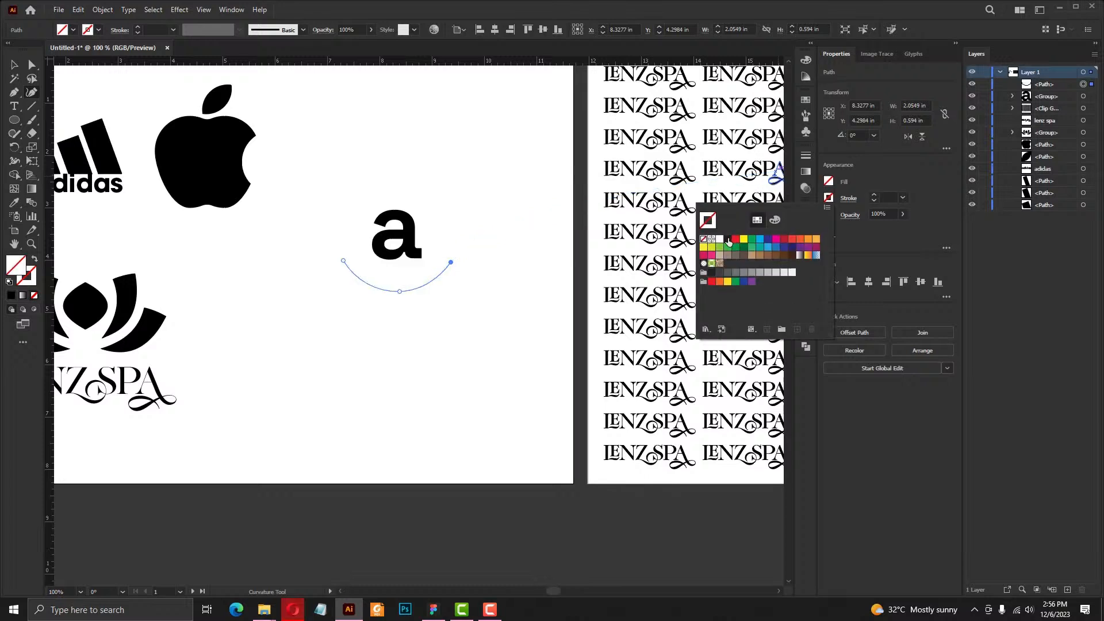
click(727, 239)
click(877, 177)
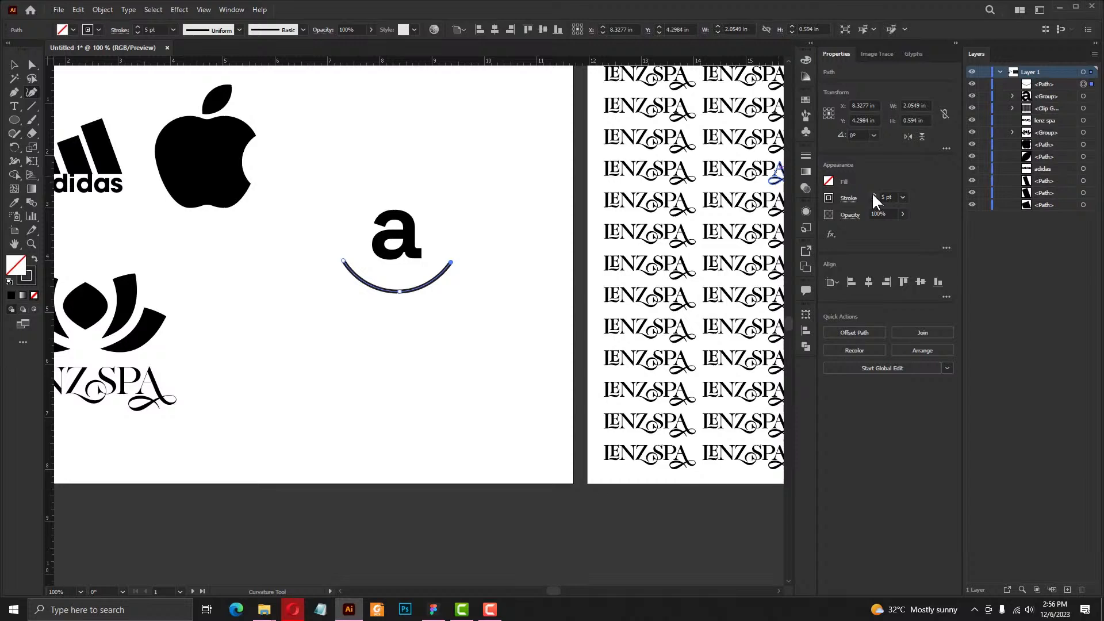
shift+click(873, 194)
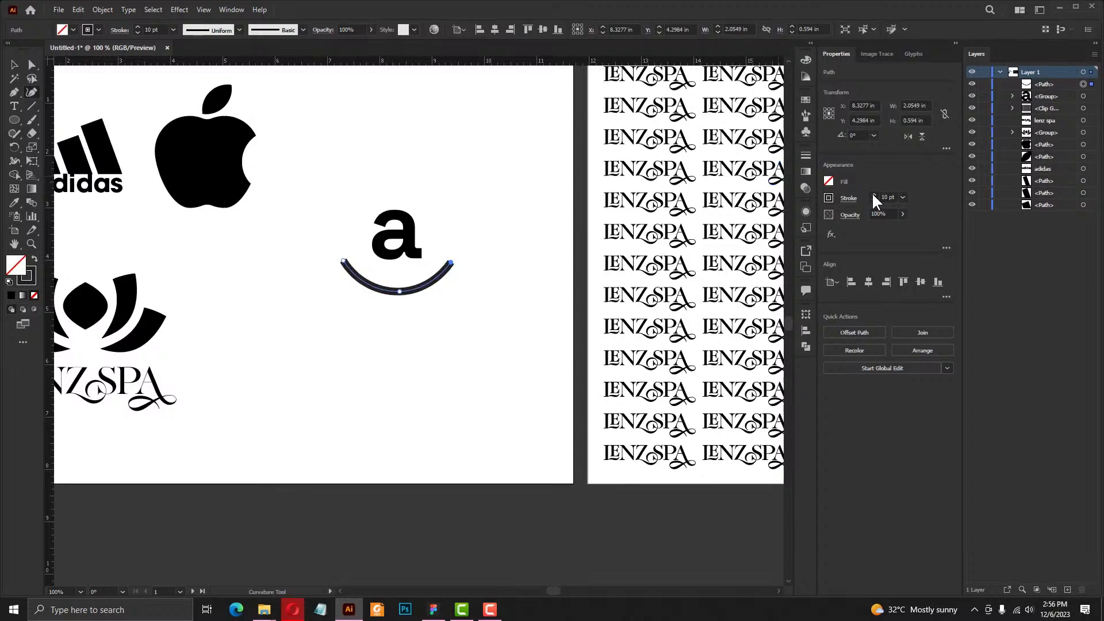
shift+click(873, 195)
shift+click(872, 195)
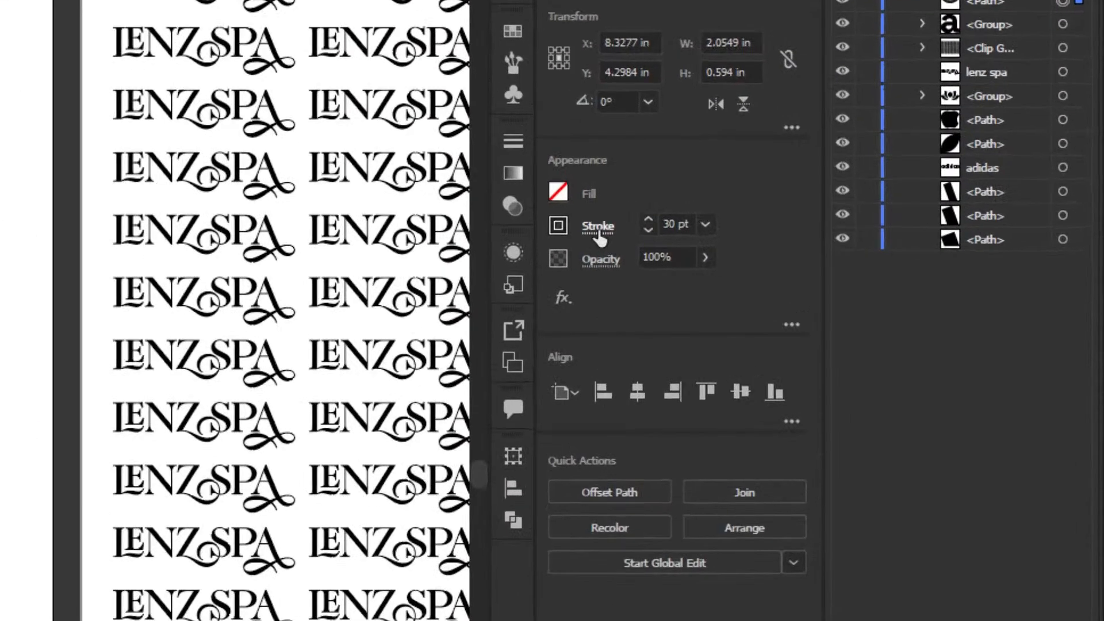
Apply the lens-shaped width profile, tapered at both ends, to the smile curve's stroke
click(599, 237)
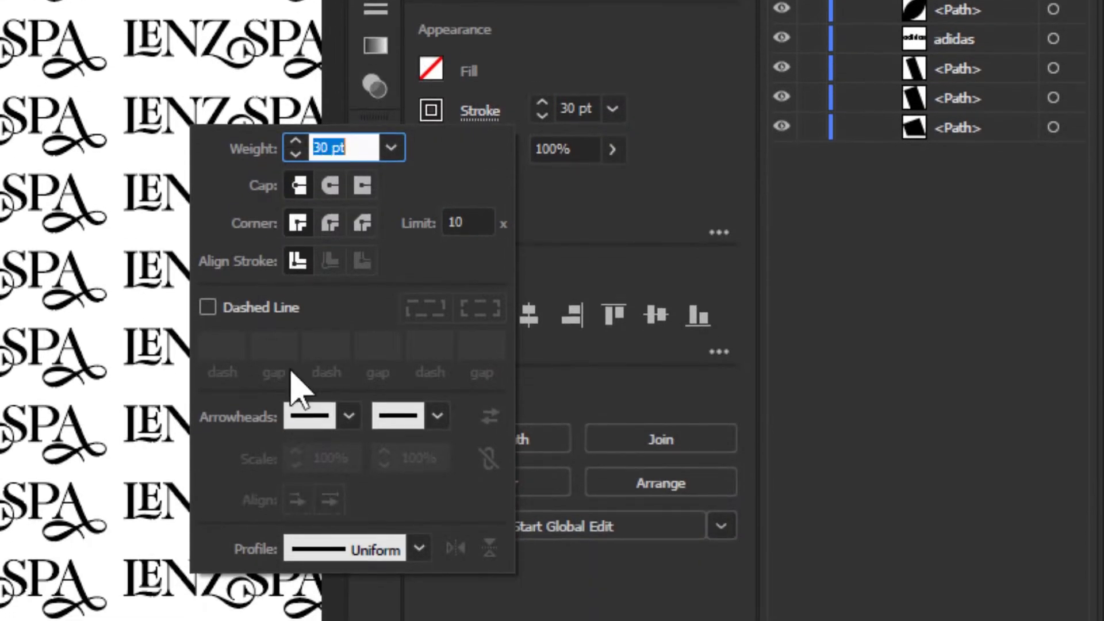
click(371, 545)
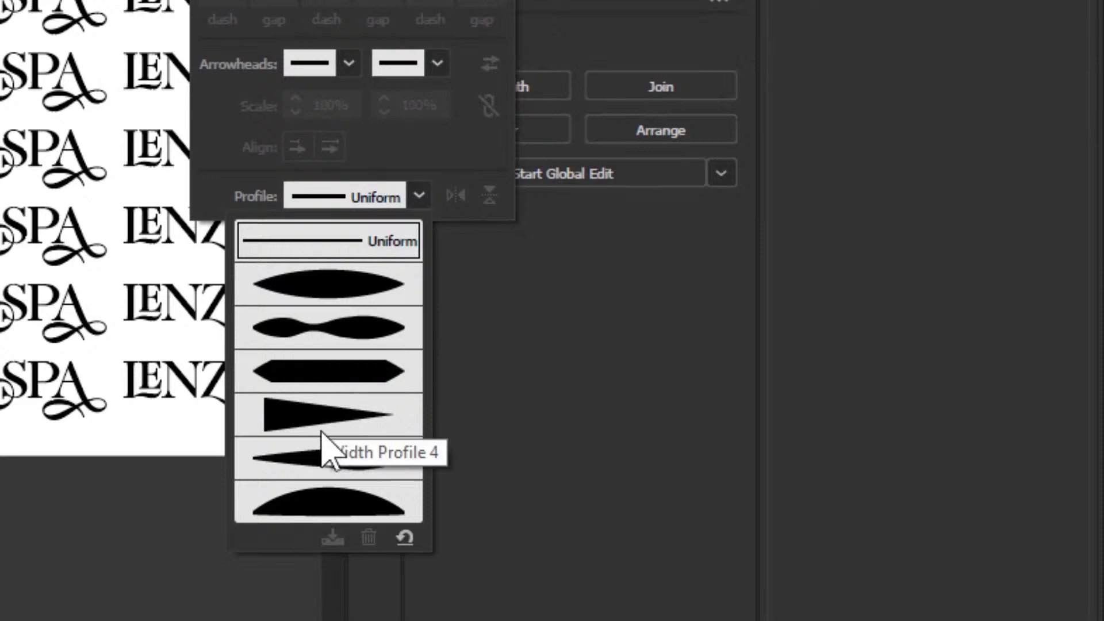
click(374, 293)
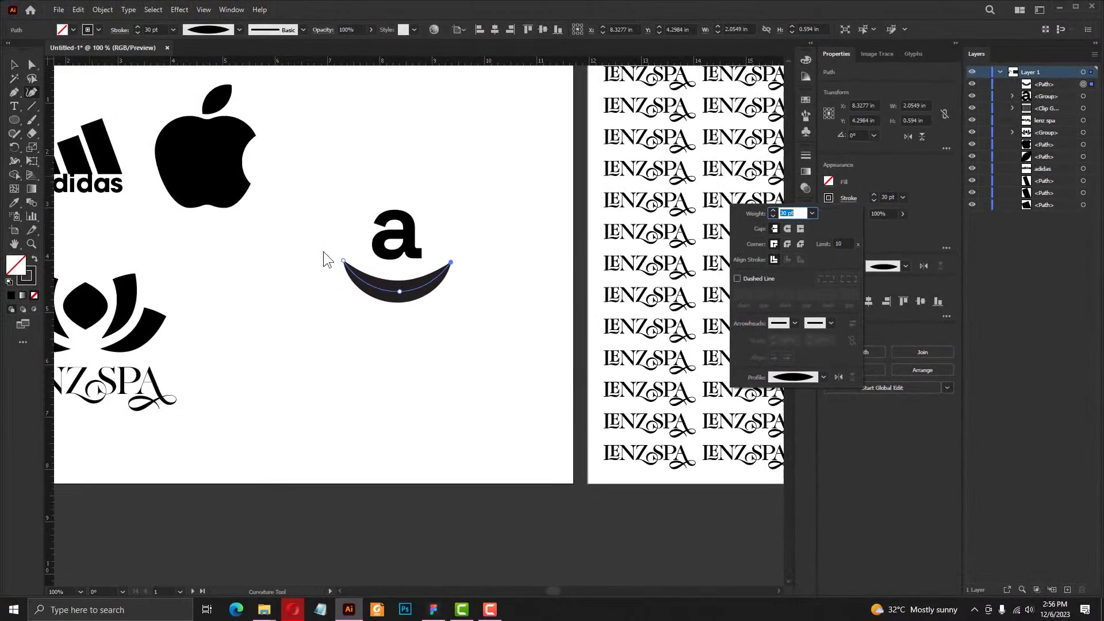
click(864, 171)
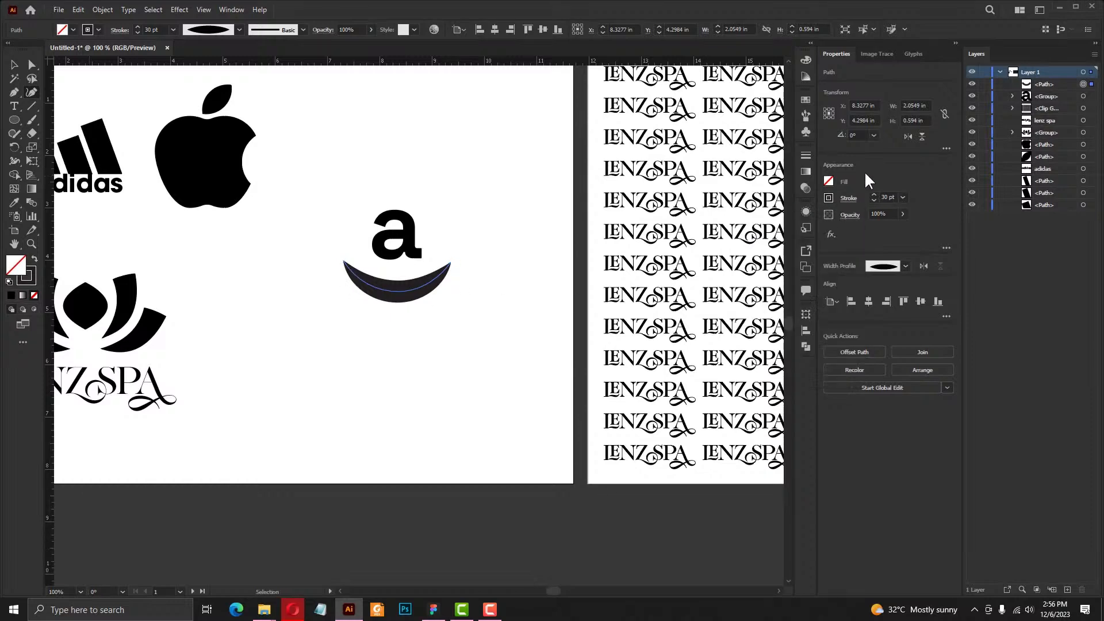
Reduce the smile's stroke to 20 pt and move it up closer to the letter, to about Y 4.11 in
scroll(409, 287, up, 3)
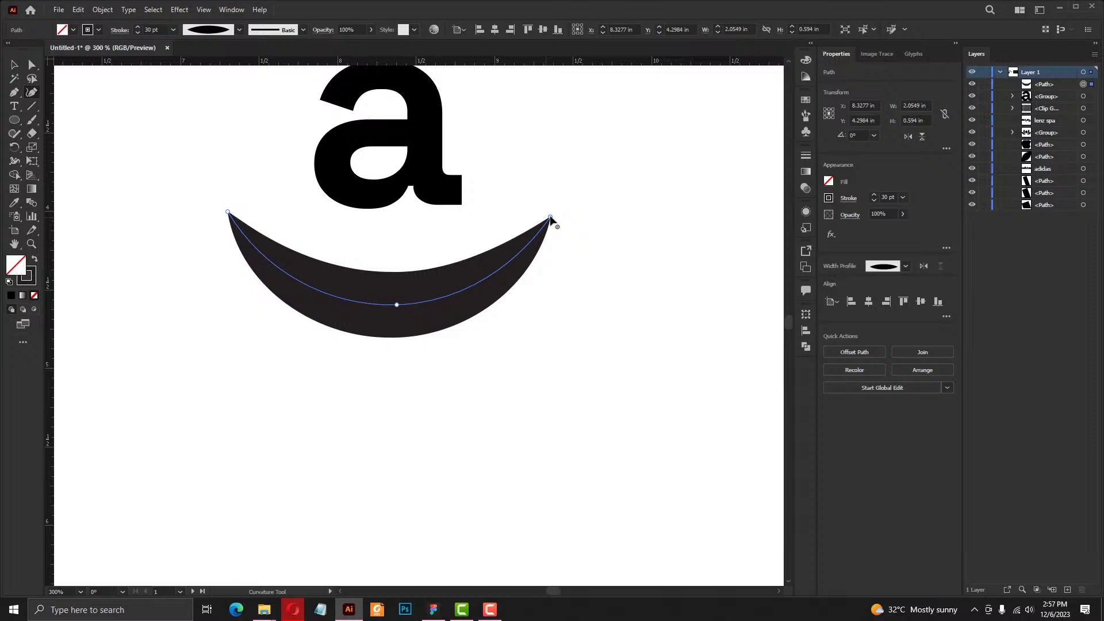
drag(585, 349, 626, 428)
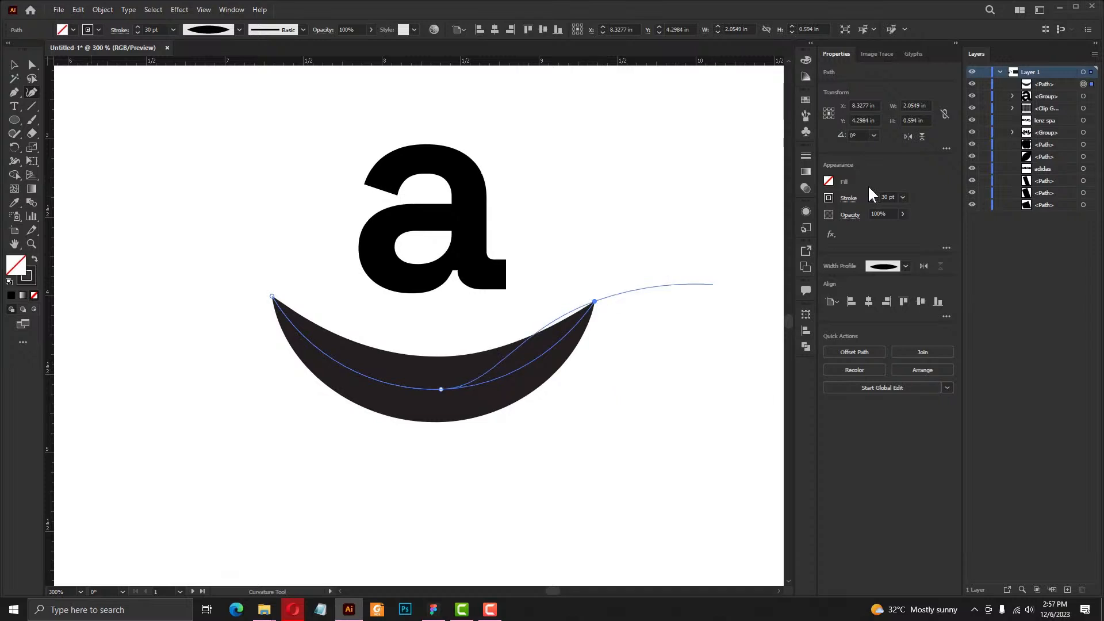
key(Escape)
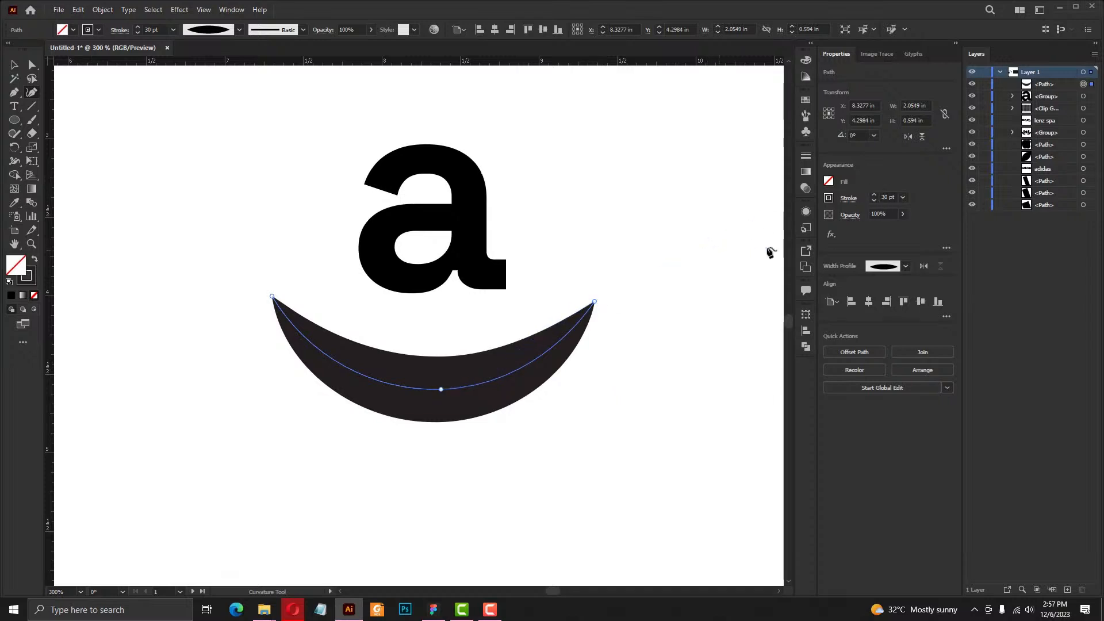
click(873, 201)
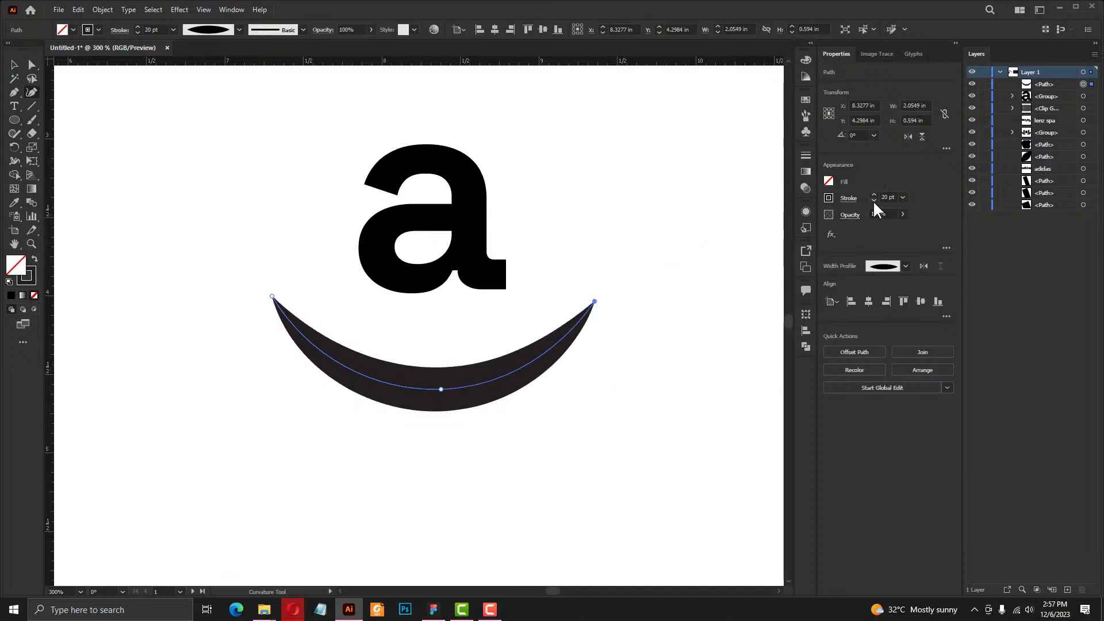
click(15, 64)
drag(469, 388, 474, 359)
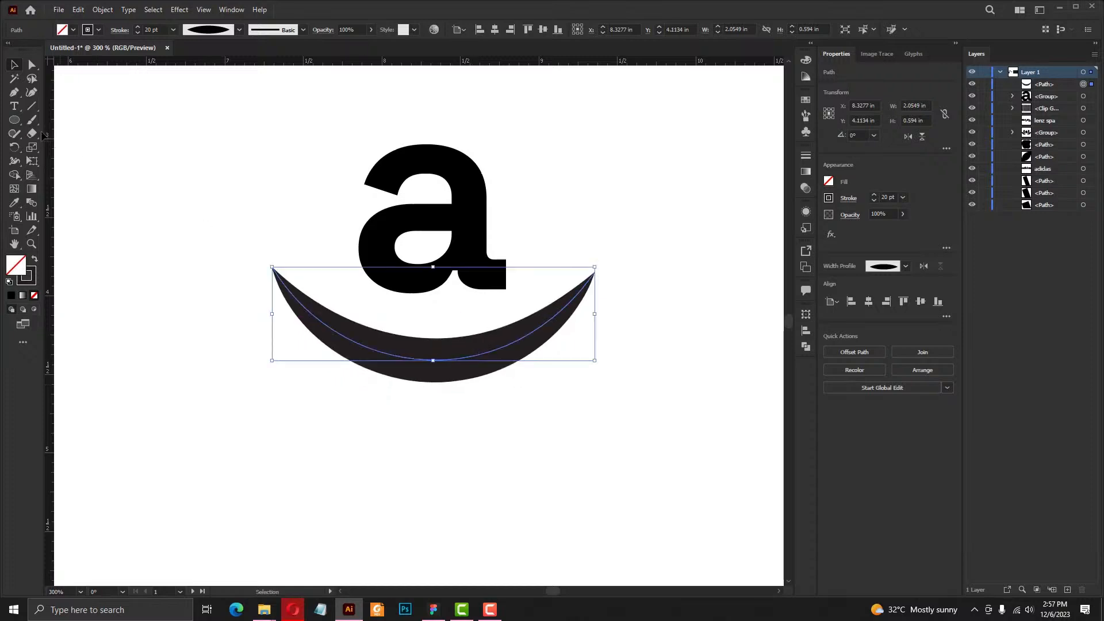
Draw a hooked arrowhead path about 0.46 by 0.49 in around the smile's right tip with the Curvature tool, adjusting its bend points
click(32, 92)
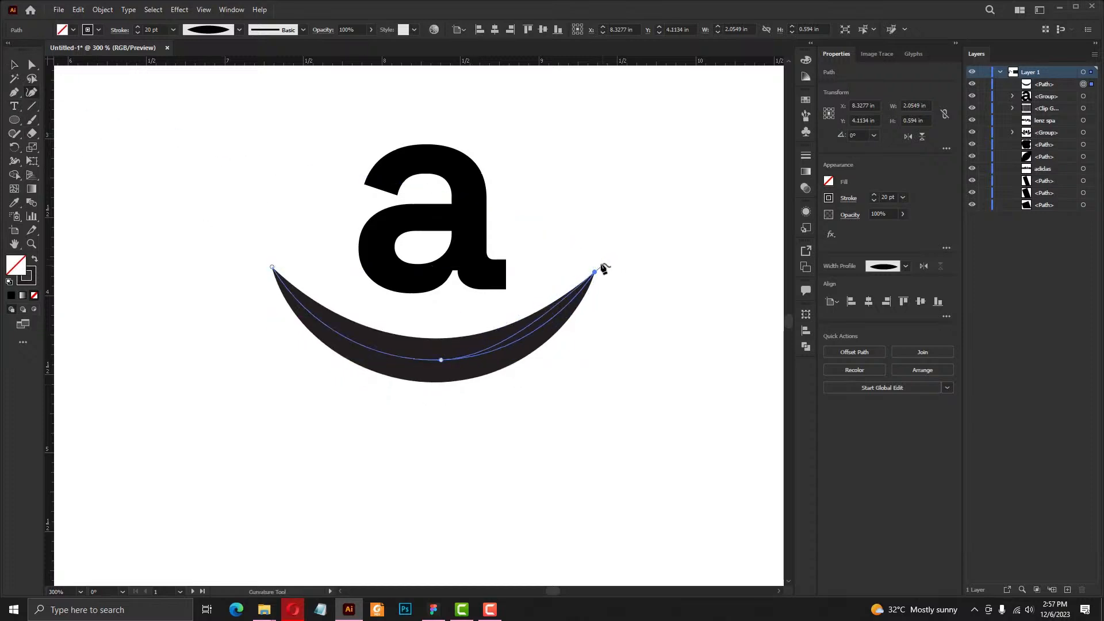
key(Escape)
click(548, 265)
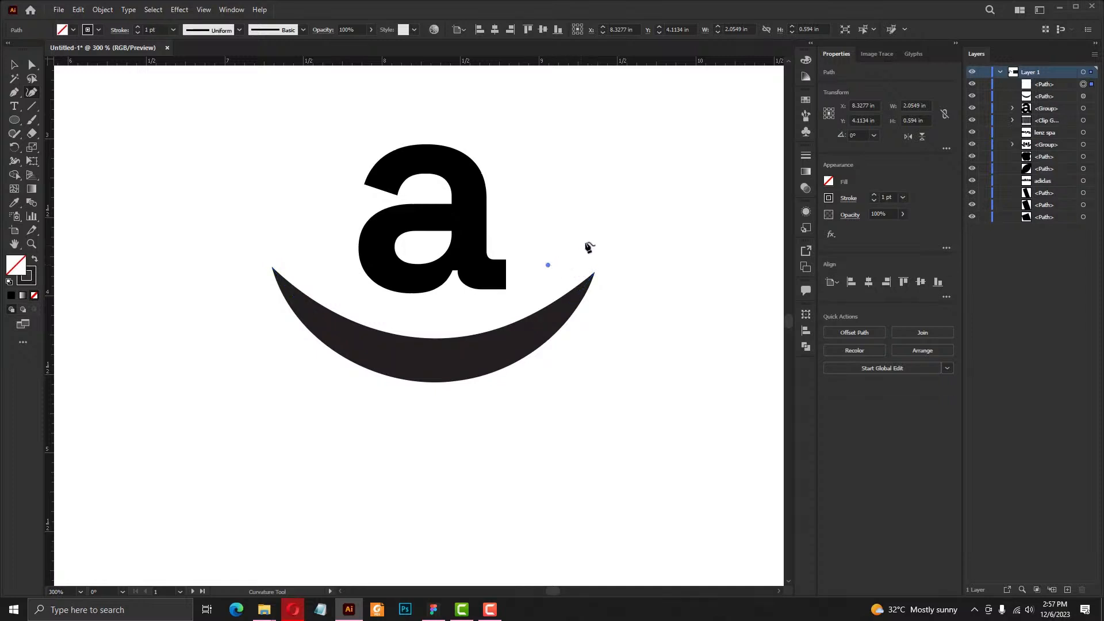
click(588, 239)
click(619, 259)
click(611, 316)
click(607, 246)
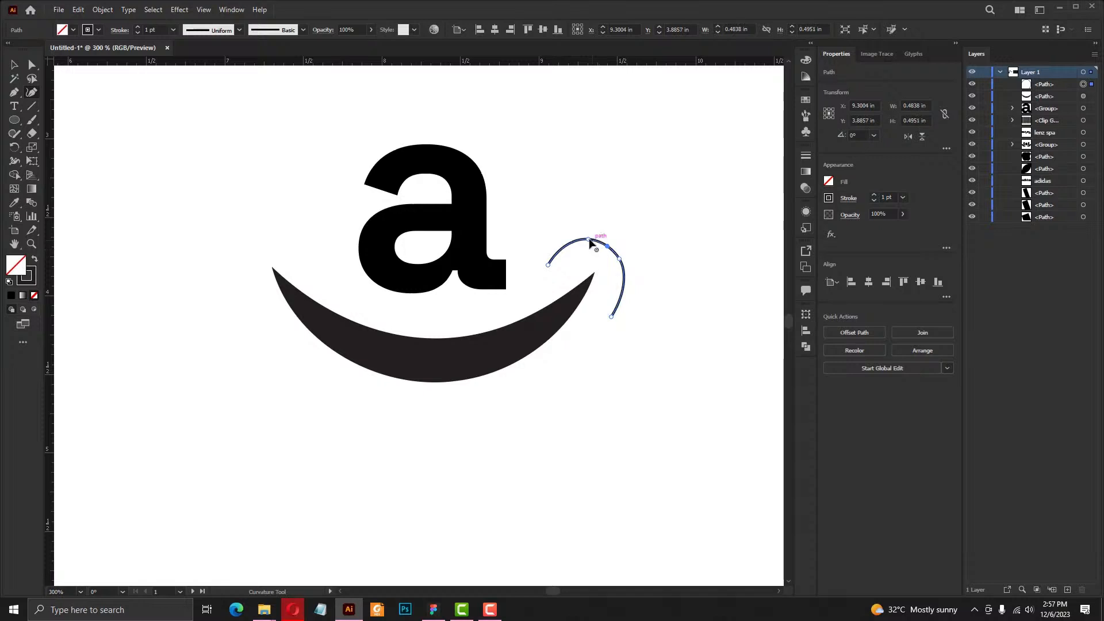
drag(588, 239, 615, 254)
click(597, 241)
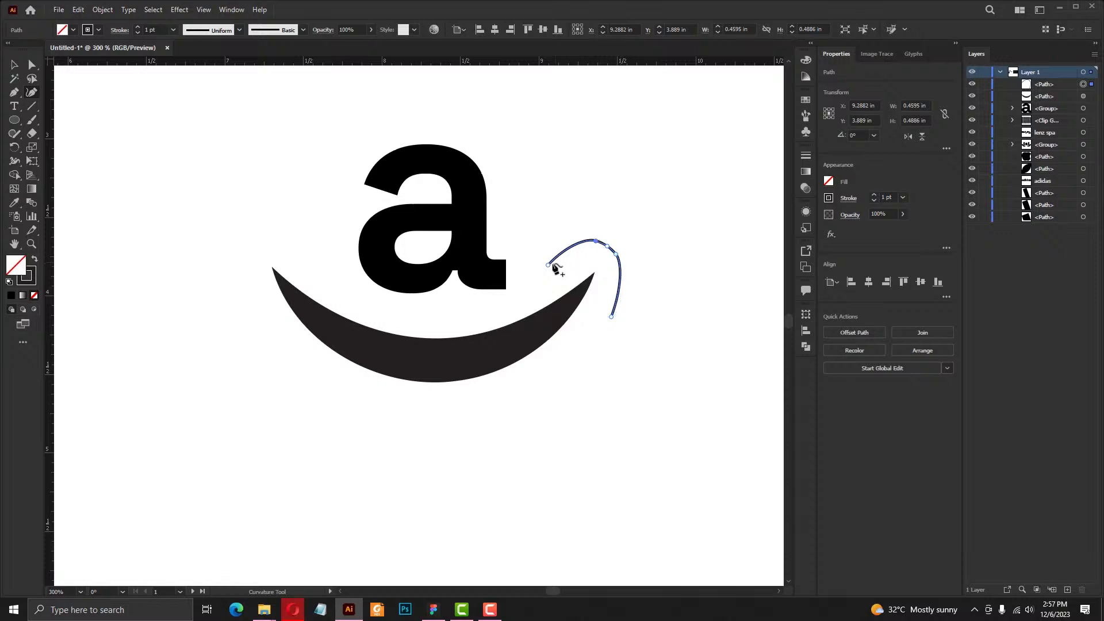
Give the arrowhead path an 8 pt stroke with the lens-shaped width profile tapered at both ends
click(873, 195)
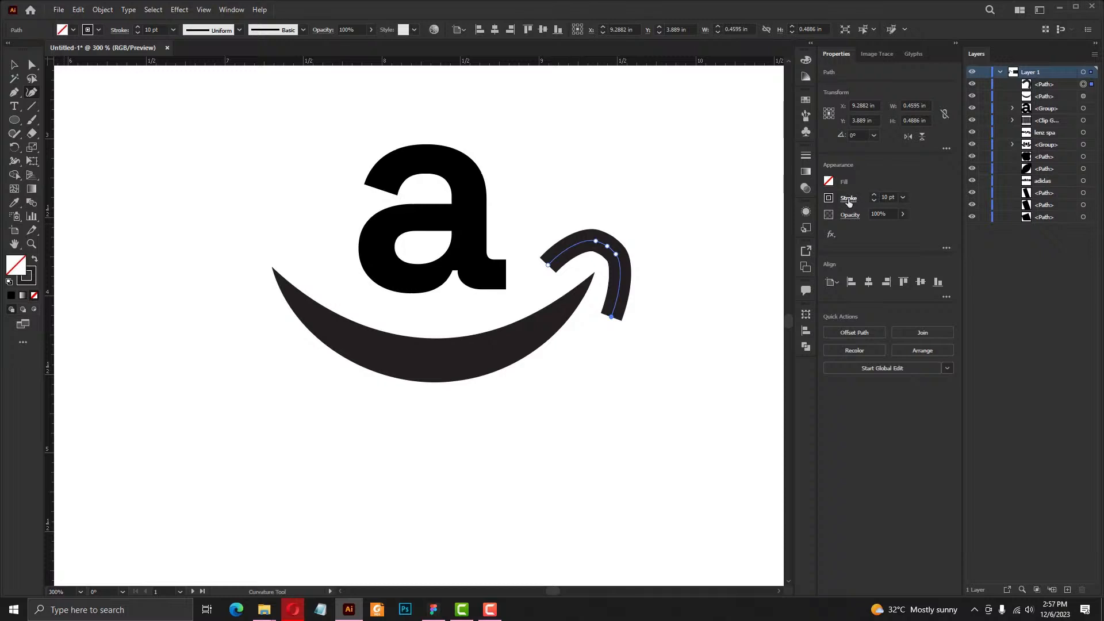
click(848, 199)
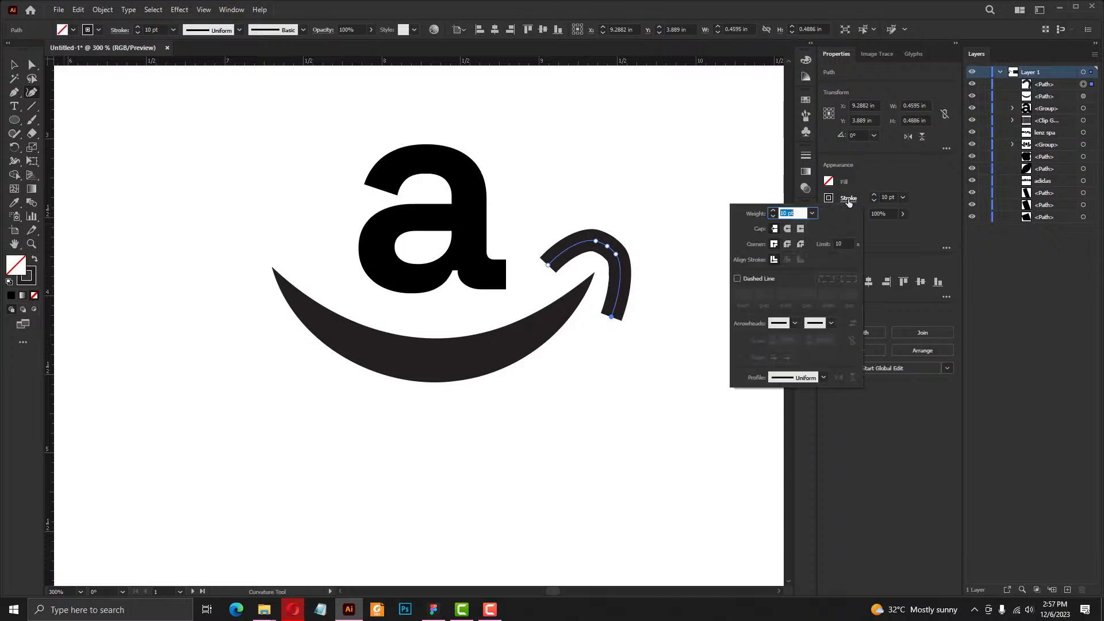
click(800, 376)
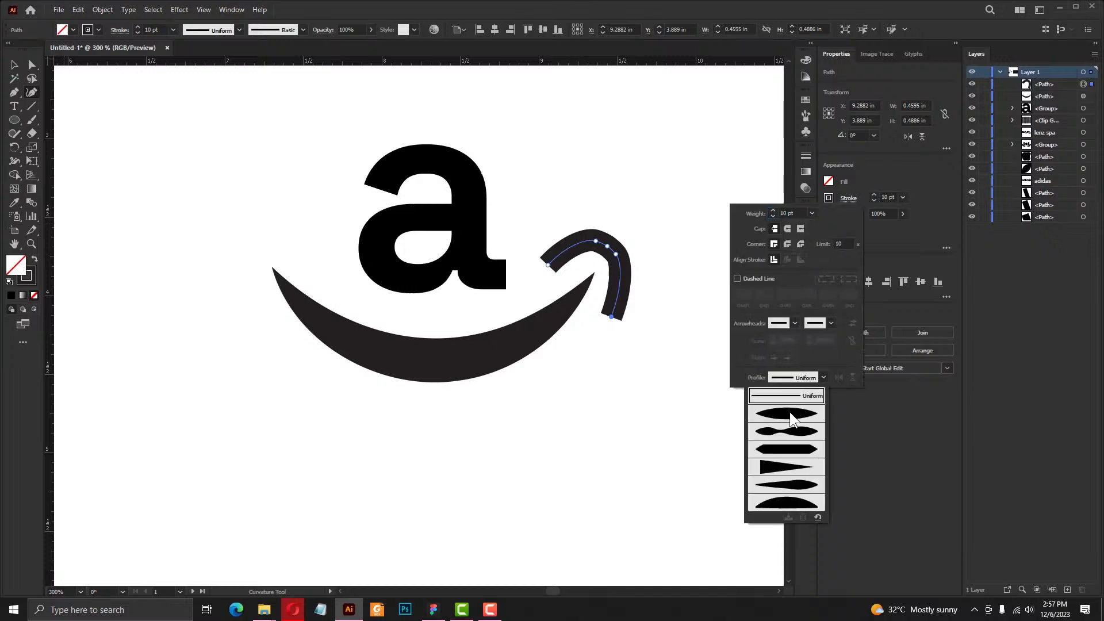
click(789, 413)
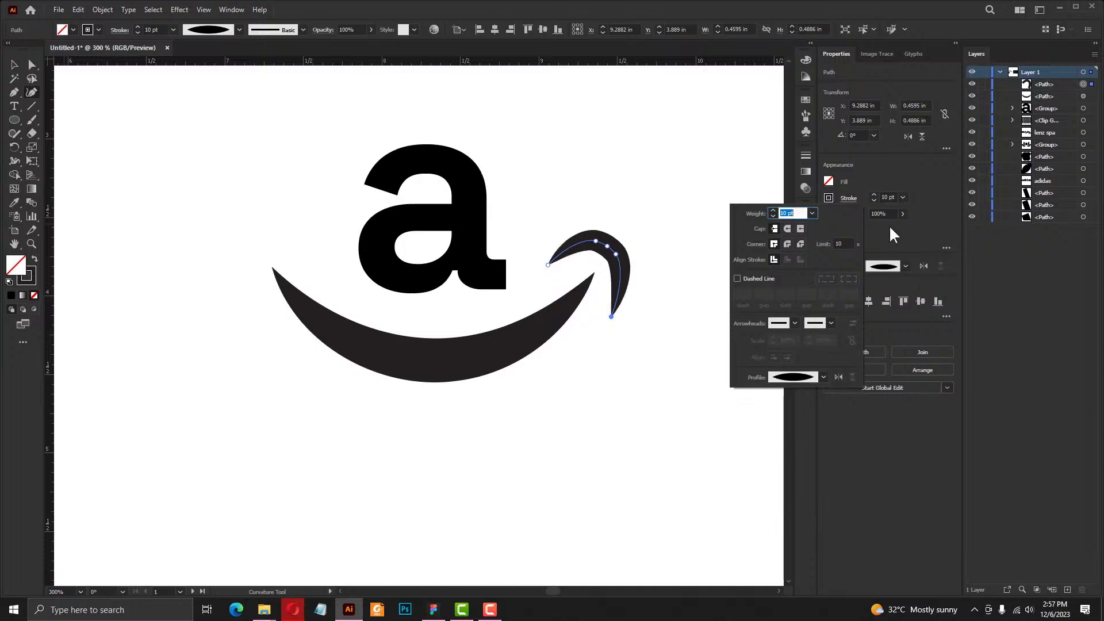
text(8)
key(Return)
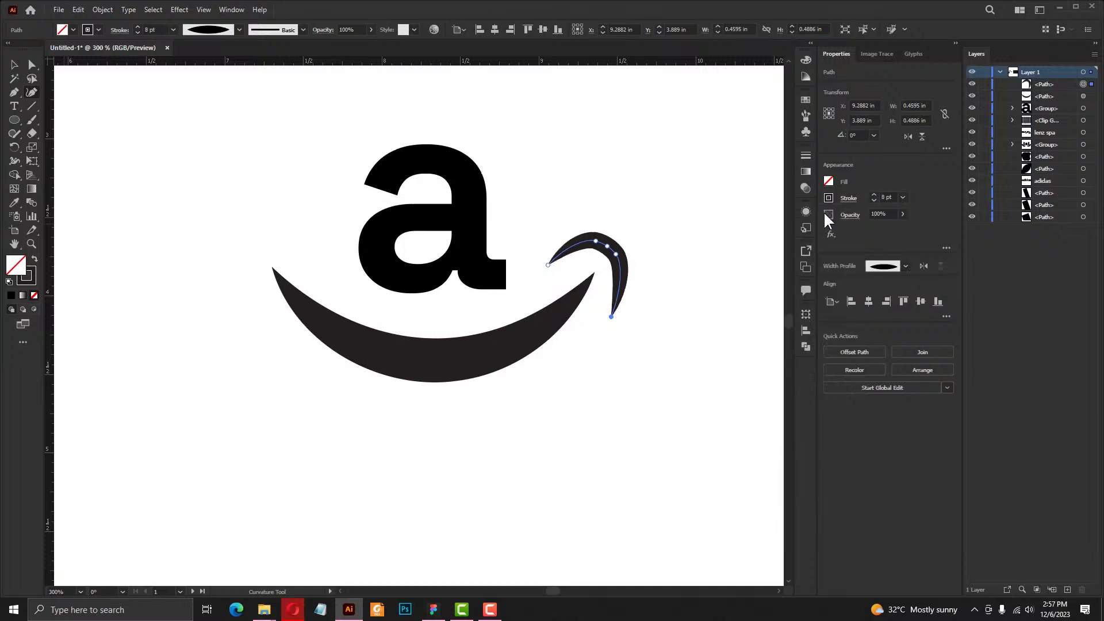
Sharpen the arrowhead's bend by moving its anchor points, shift the arrowhead slightly toward the smile's tip, and deselect it
scroll(598, 290, up, 1)
scroll(598, 290, up, 1)
drag(608, 233, 615, 227)
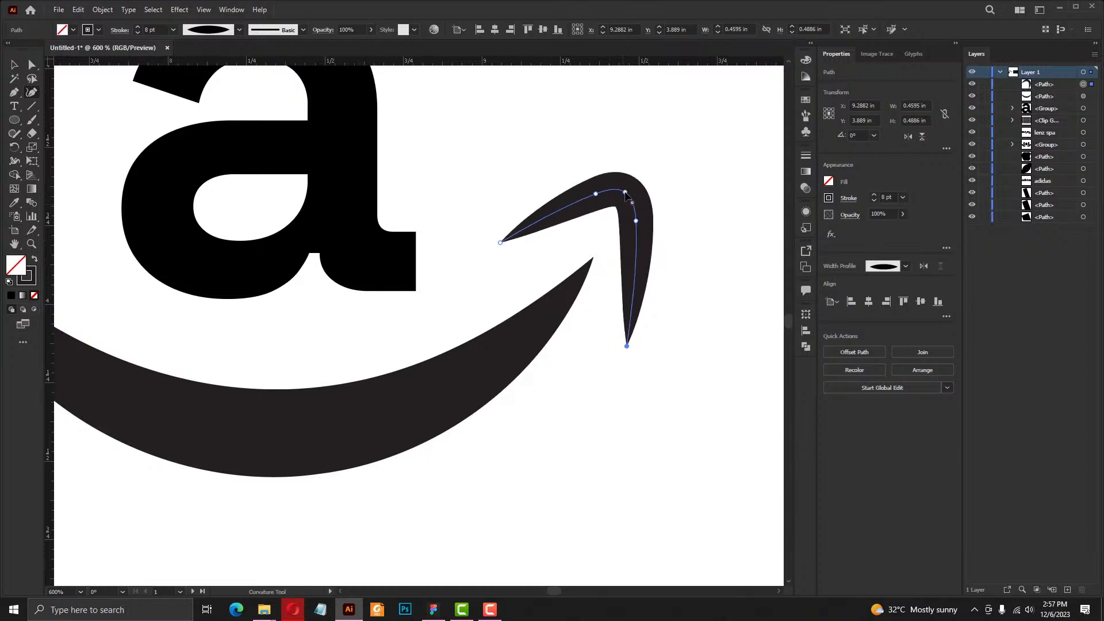
key(v)
drag(633, 207, 627, 229)
scroll(628, 229, down, 2)
scroll(623, 212, down, 1)
click(594, 330)
drag(593, 183, 487, 335)
scroll(531, 315, down, 3)
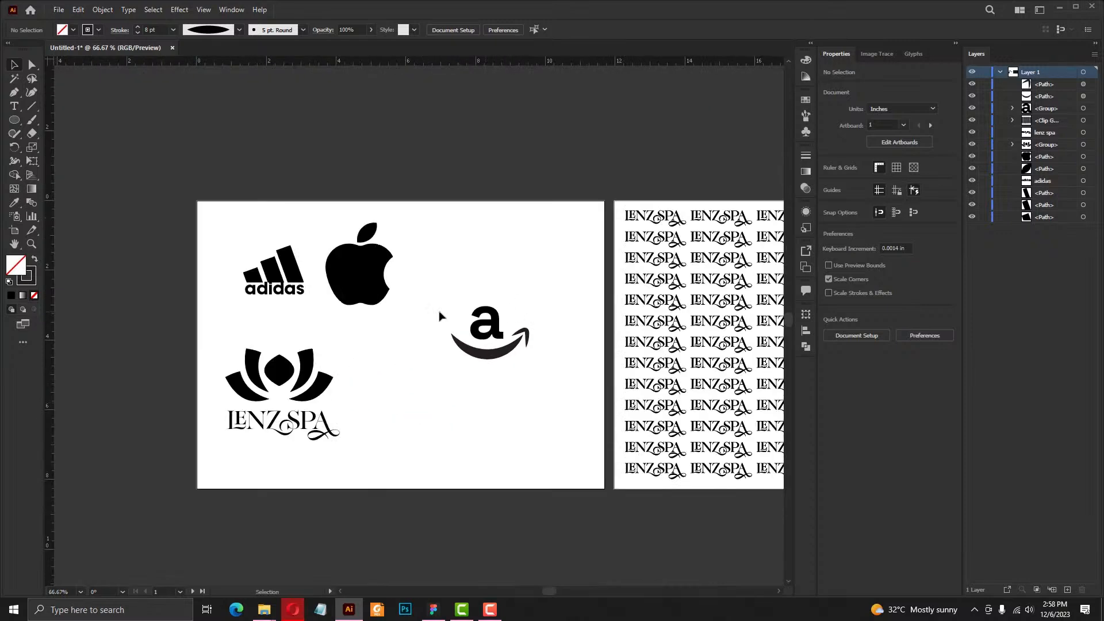
drag(440, 298, 542, 346)
click(506, 396)
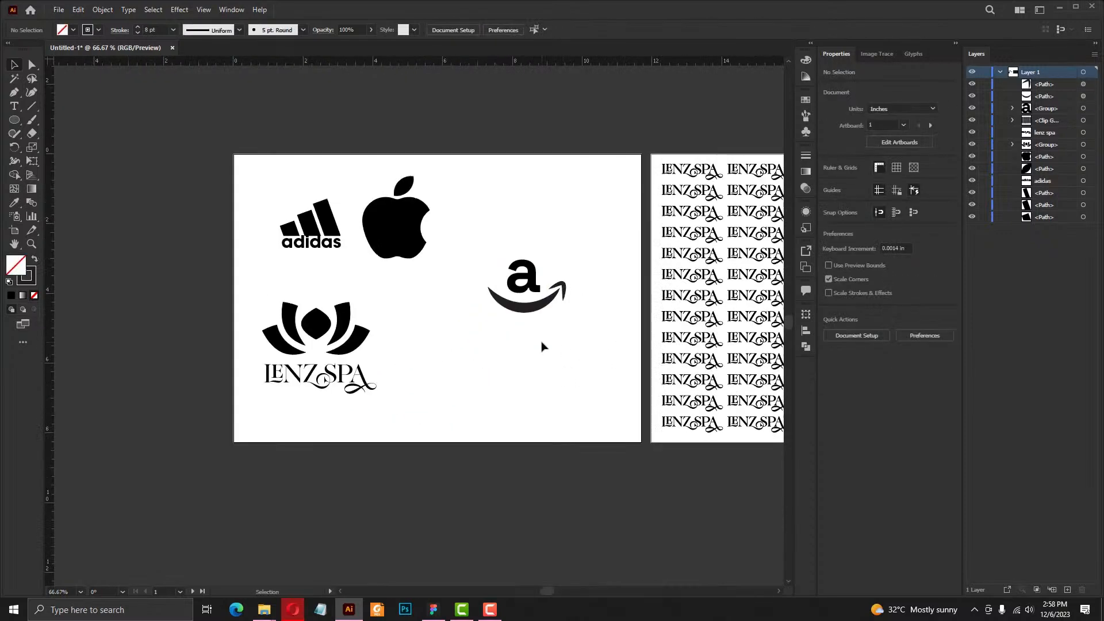
key(space)
drag(638, 350, 575, 387)
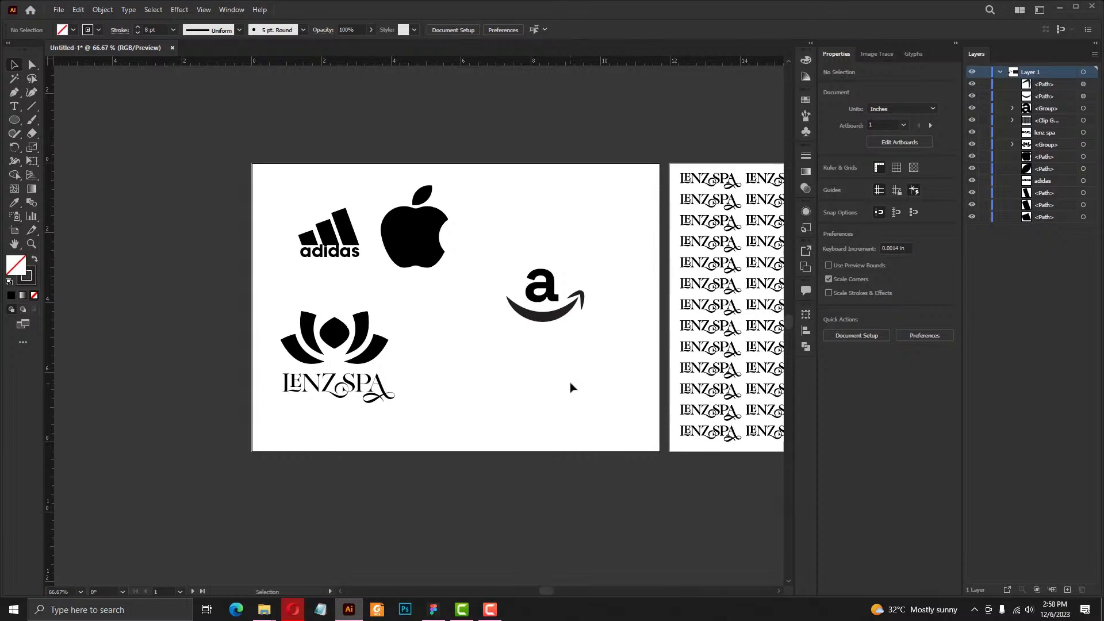
click(368, 344)
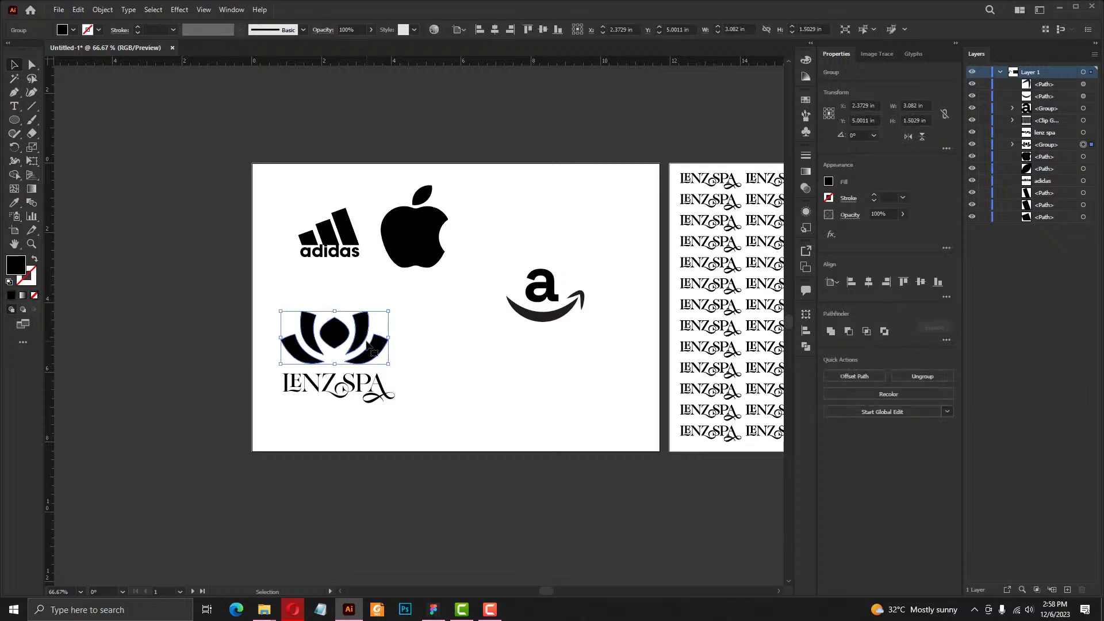
scroll(374, 342, up, 2)
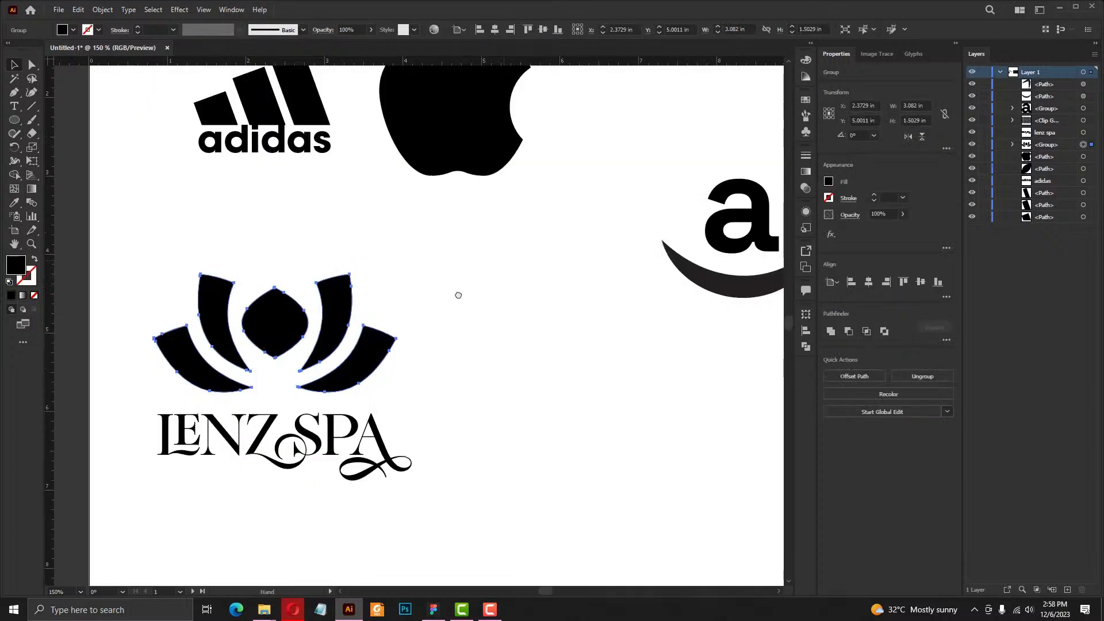
drag(458, 295, 396, 345)
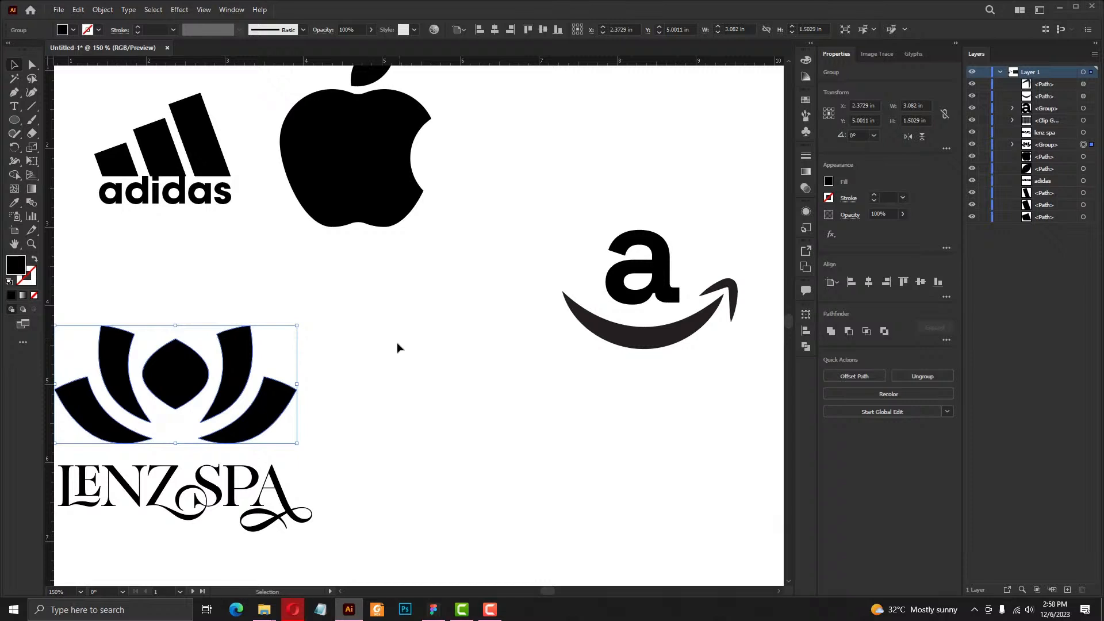
scroll(397, 344, down, 1)
click(336, 458)
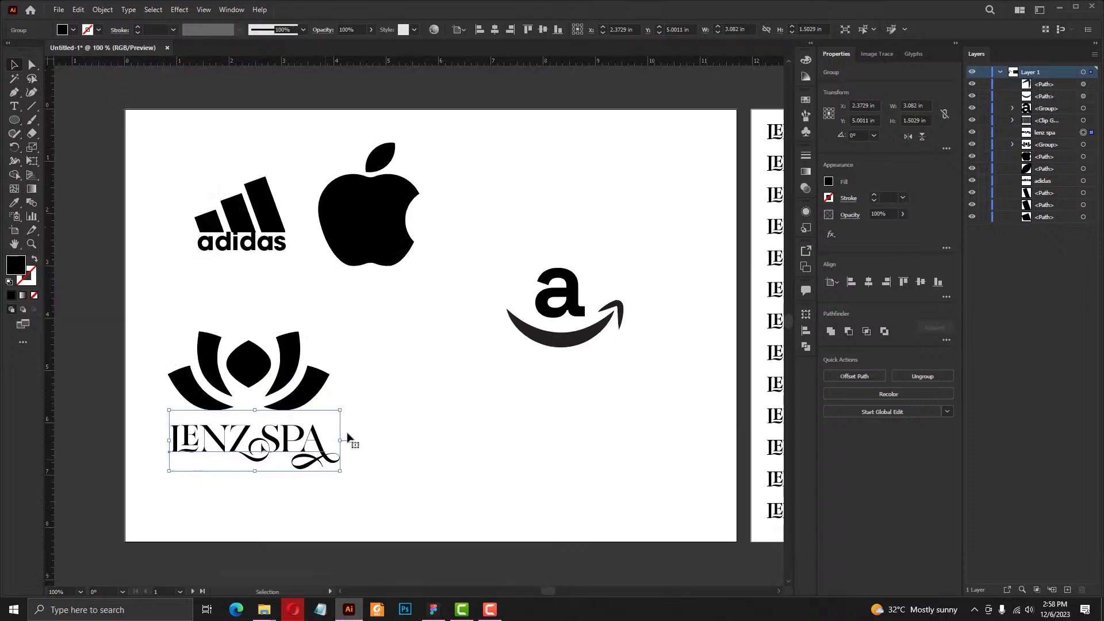
click(576, 378)
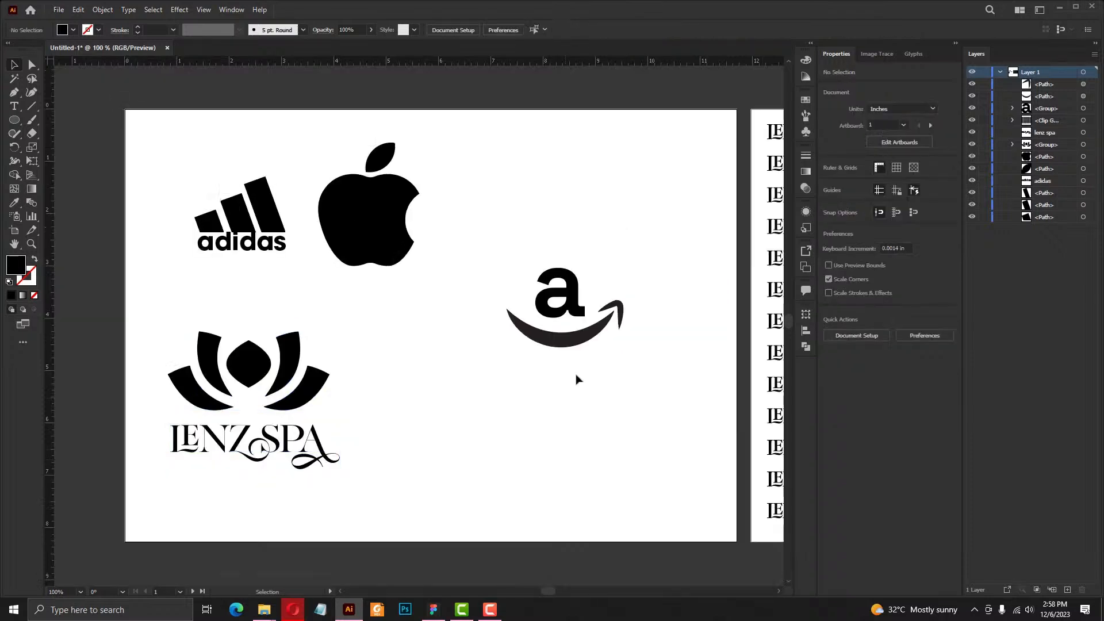
key(shift+x)
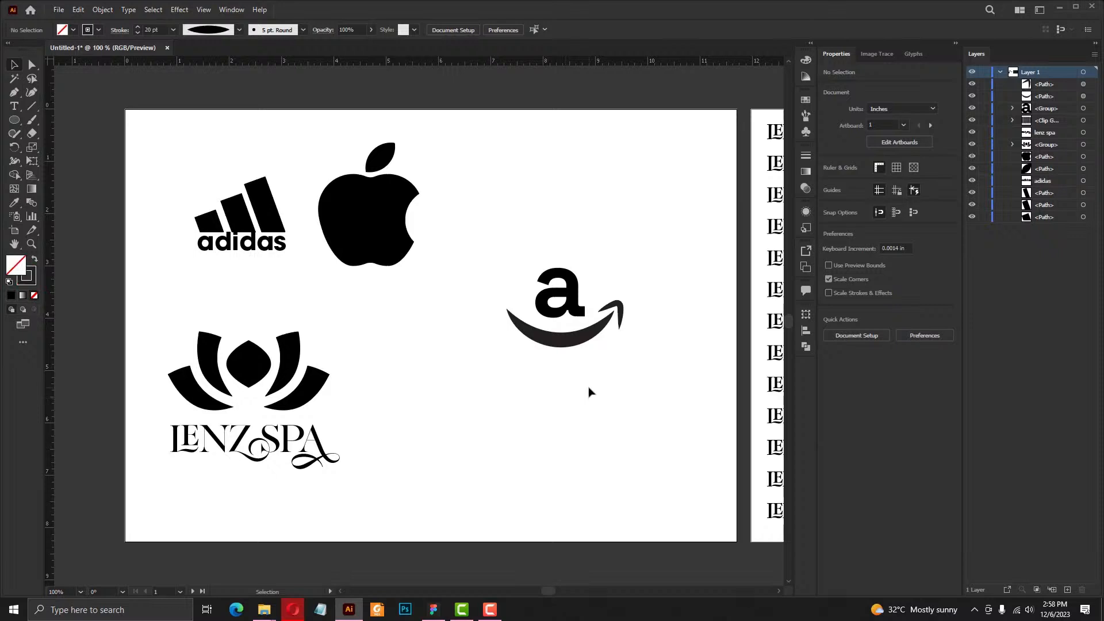